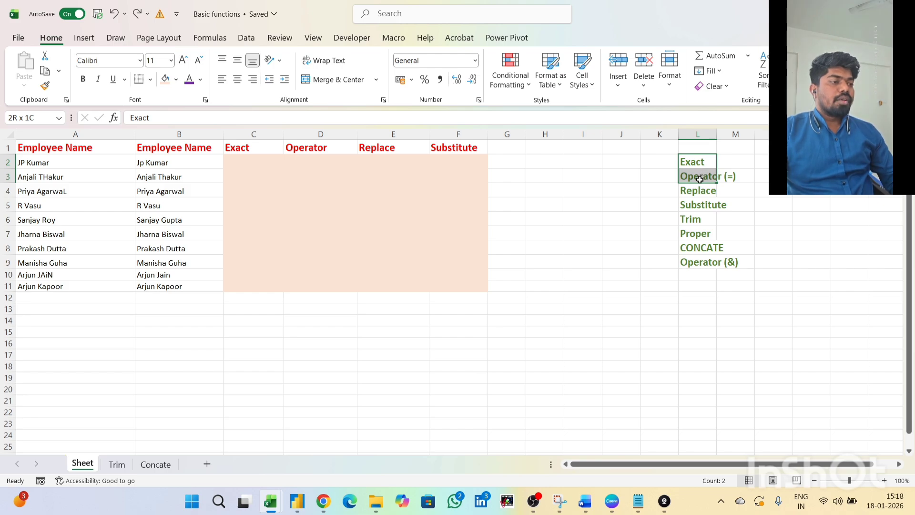
- Review the list of text functions in column L and locate the Exact column in the employee table
left_click_drag(700, 180, 699, 246)
left_click(697, 187)
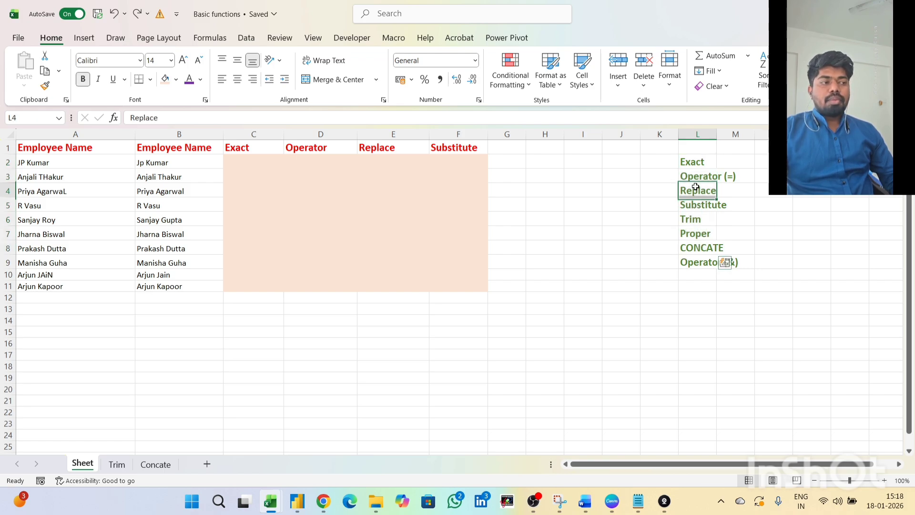
left_click_drag(695, 164, 689, 236)
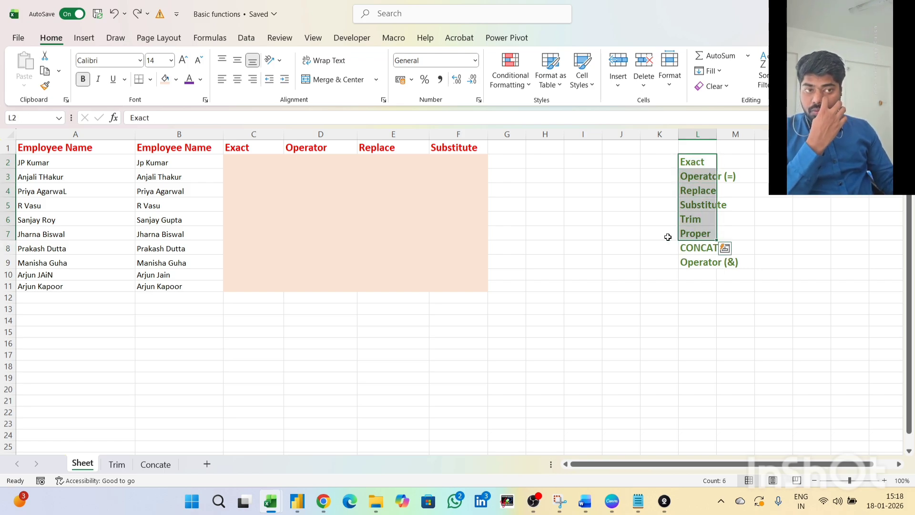
left_click(237, 161)
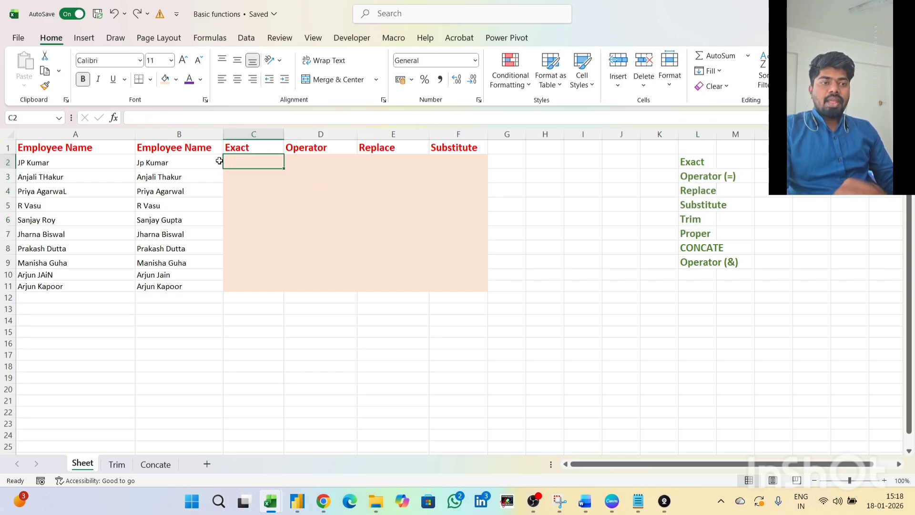
left_click(234, 153)
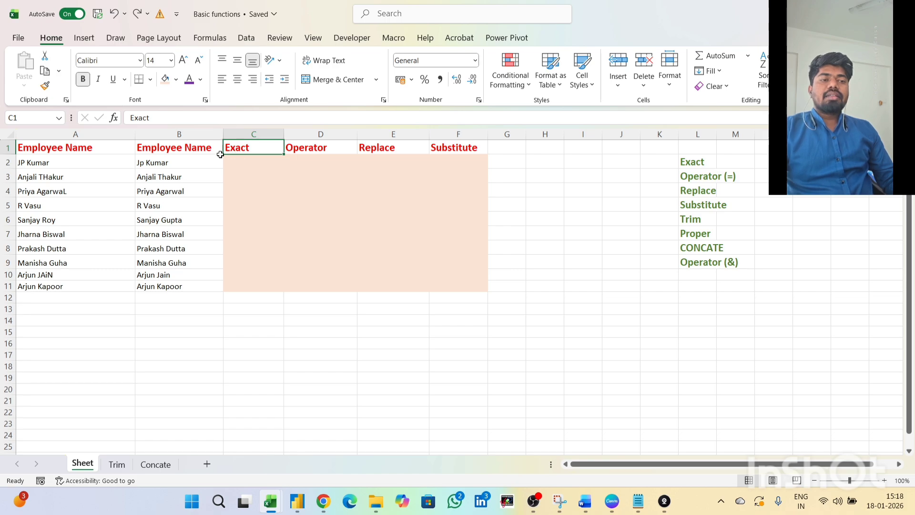
- Compare the spelling and letter case of the employee names in columns A and B, especially in rows 2 and 3
left_click_drag(57, 150, 179, 286)
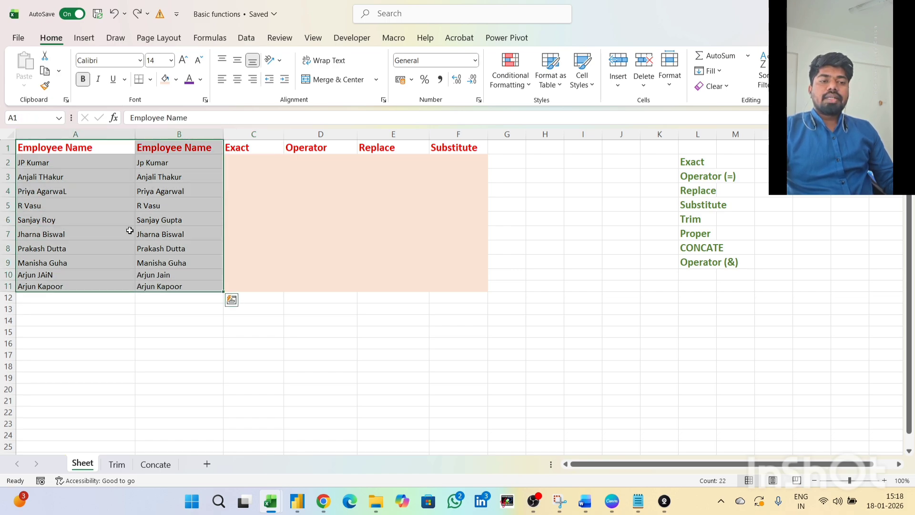
left_click(52, 157)
left_click(144, 163)
left_click(64, 178)
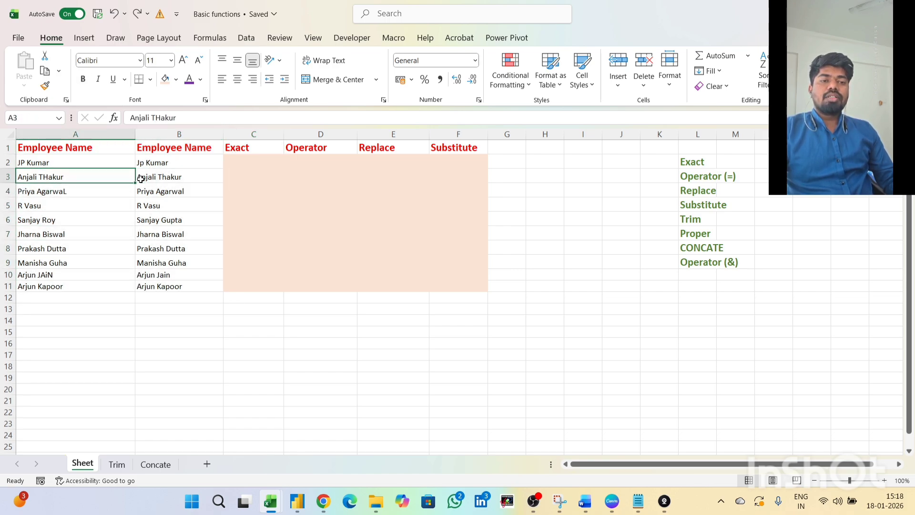
left_click(143, 178)
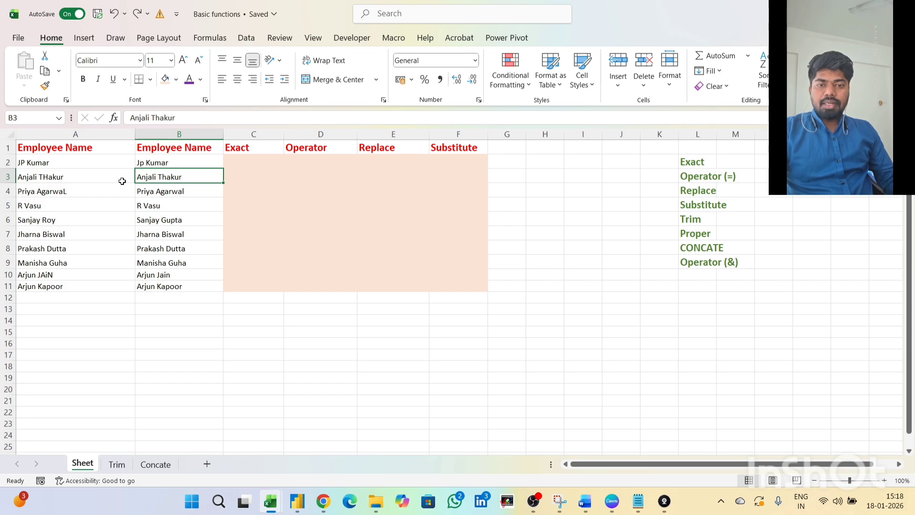
left_click(246, 161)
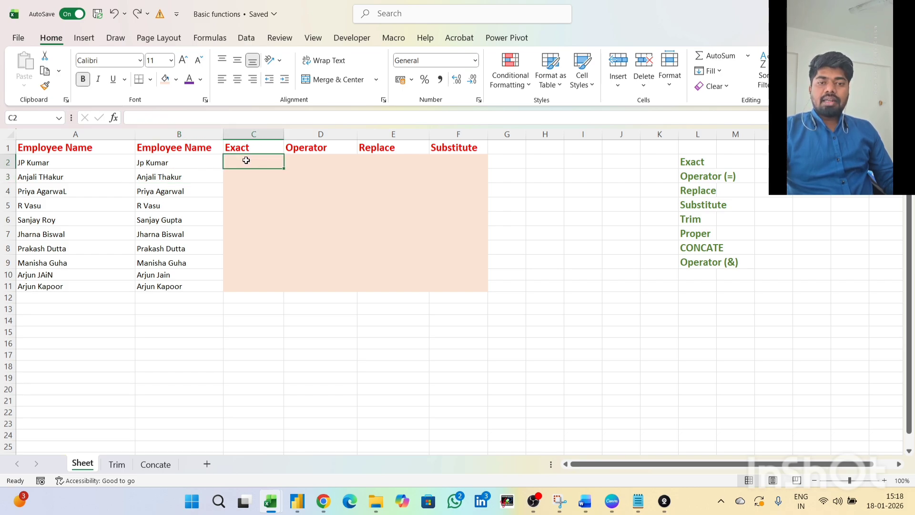
left_click(64, 161)
left_click(158, 165)
left_click(90, 161, "ctrl")
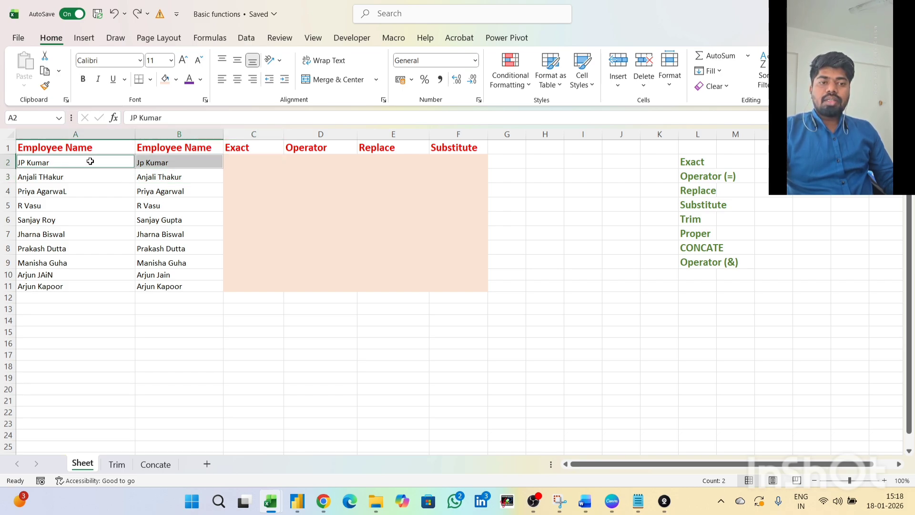
left_click(152, 164, "ctrl")
left_click(151, 163, "ctrl")
left_click(102, 161, "ctrl")
left_click(148, 163, "ctrl")
left_click(102, 161, "ctrl")
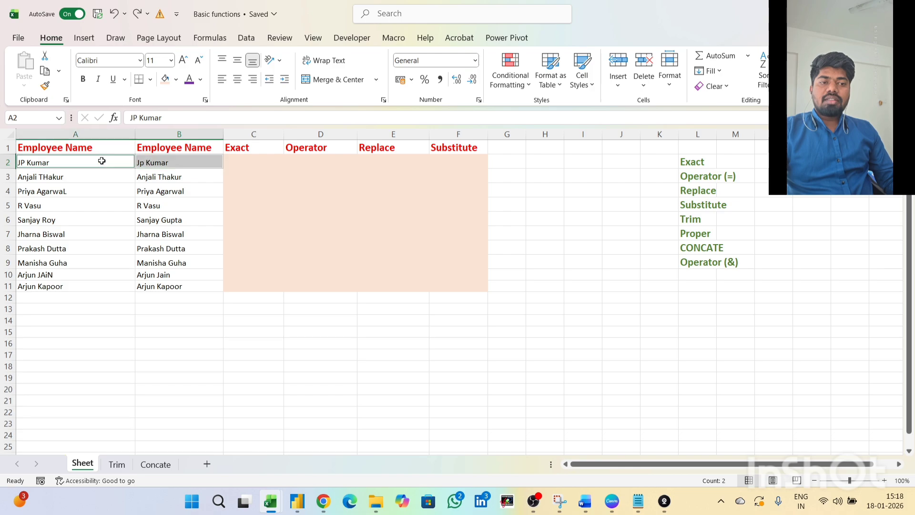
left_click(140, 162, "ctrl")
left_click(150, 163, "ctrl")
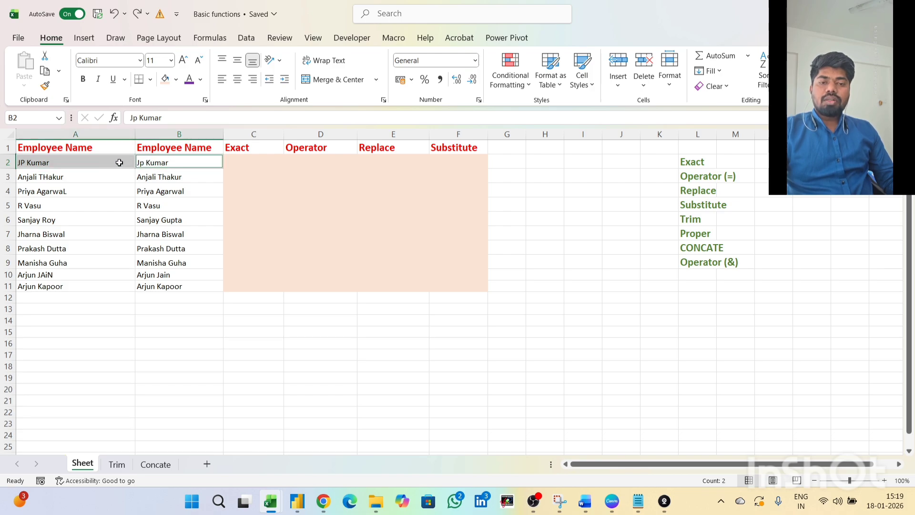
- Enter =EXACT(A2,B2) in cell C2 to compare the first pair of employee names
left_click(246, 163)
type("=")
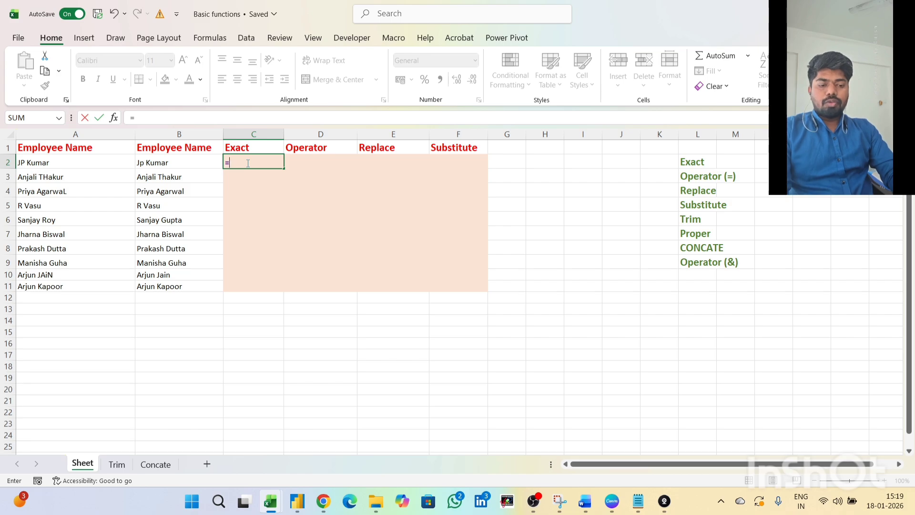
type("EXA")
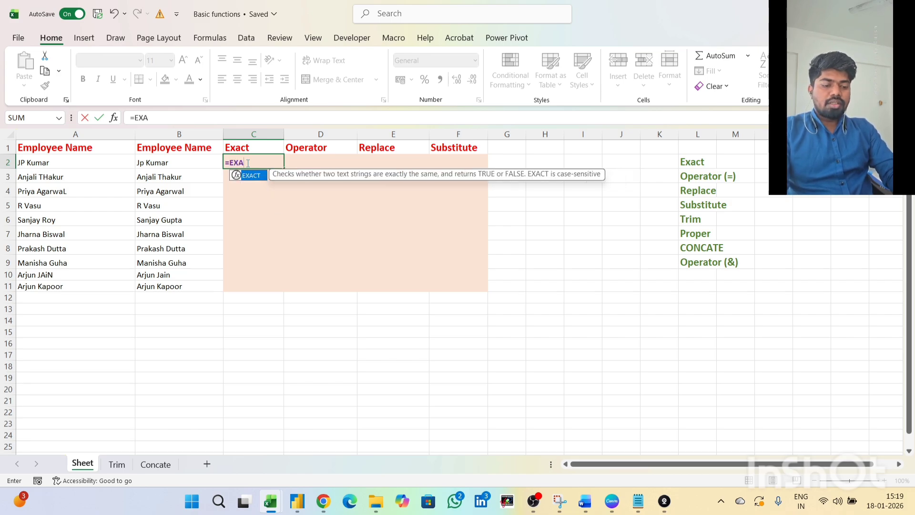
type("CT(")
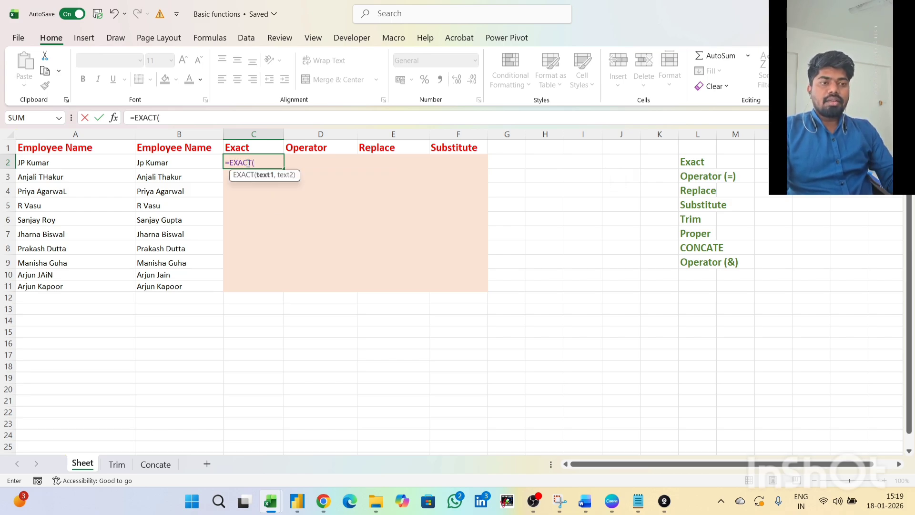
left_click(54, 167)
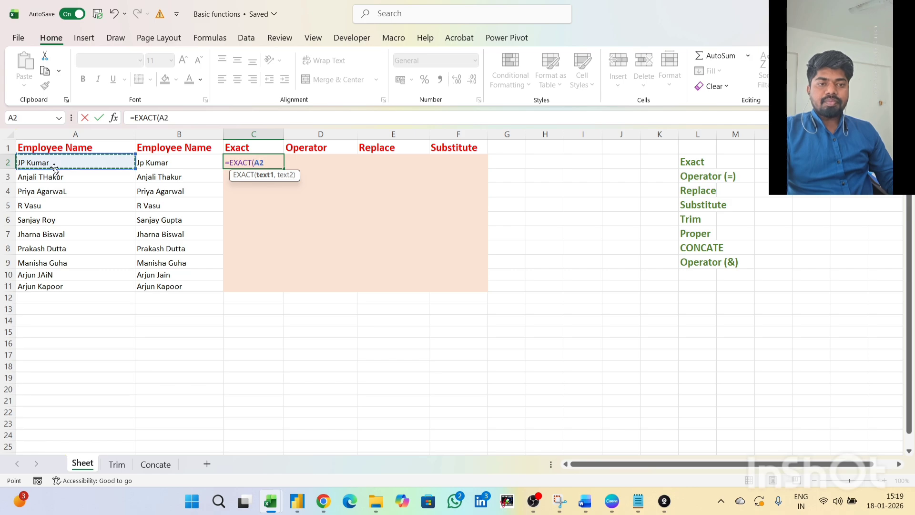
type(",")
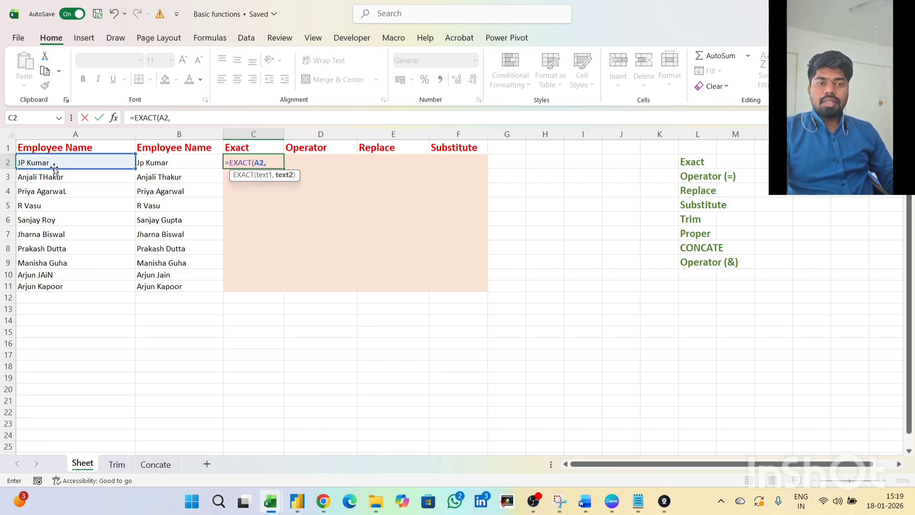
left_click(167, 160)
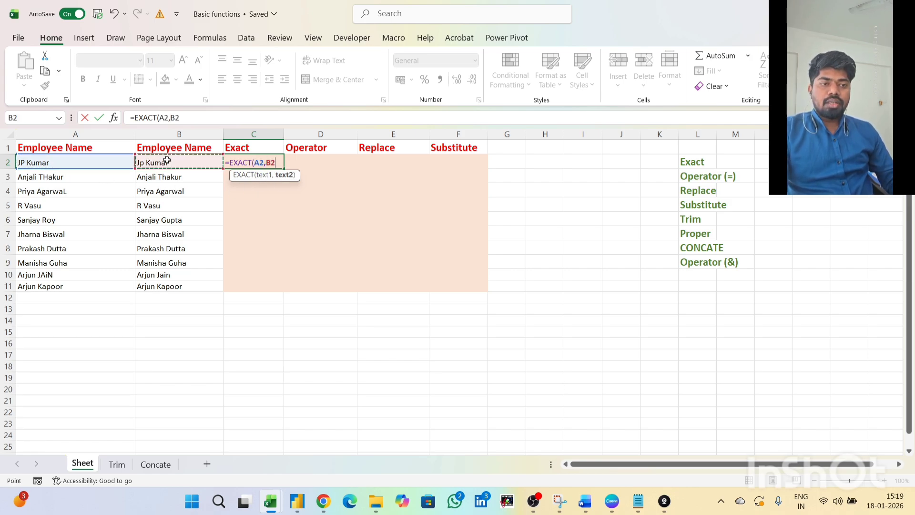
type(")")
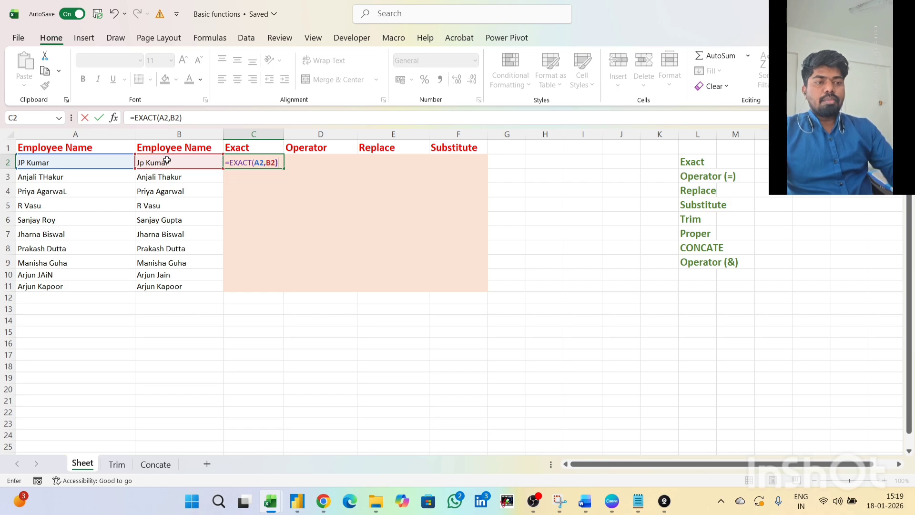
key("Return")
key("Up")
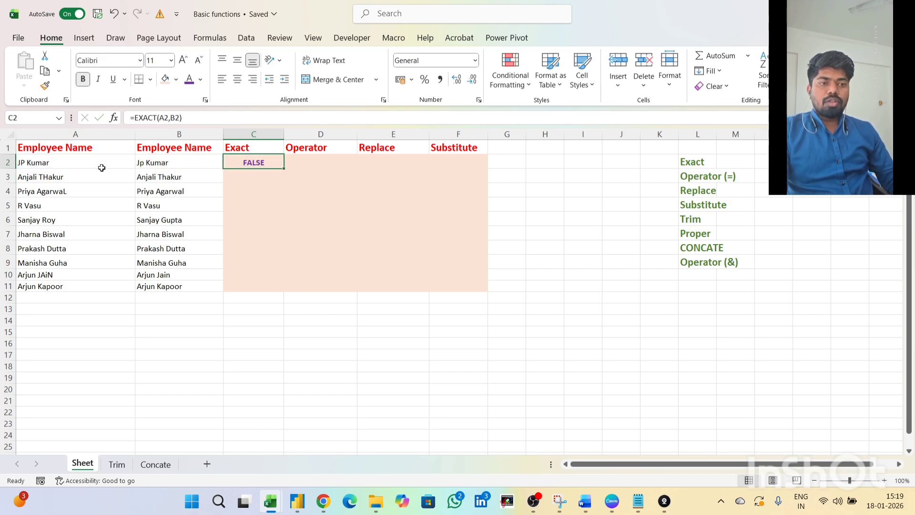
- Check the names in A2 and B2 against the Exact result, and fill the C2 formula down through C11
left_click(65, 167)
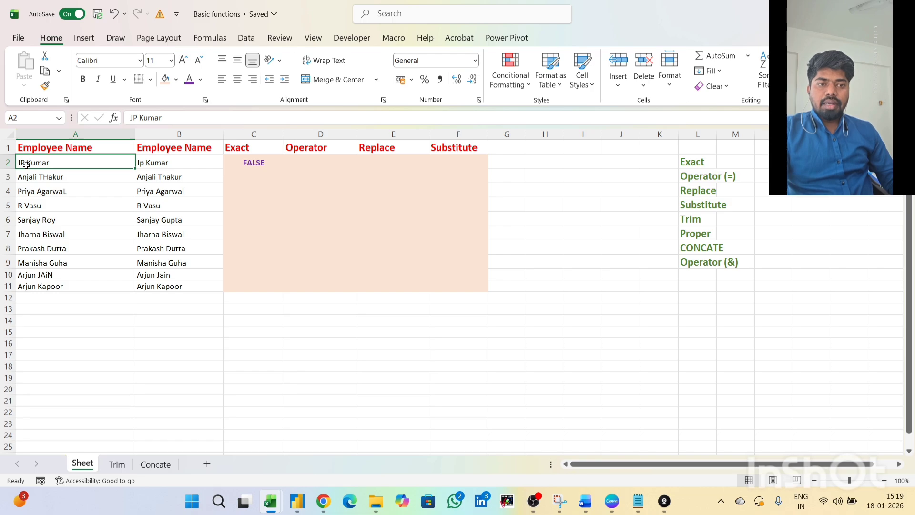
left_click(142, 165)
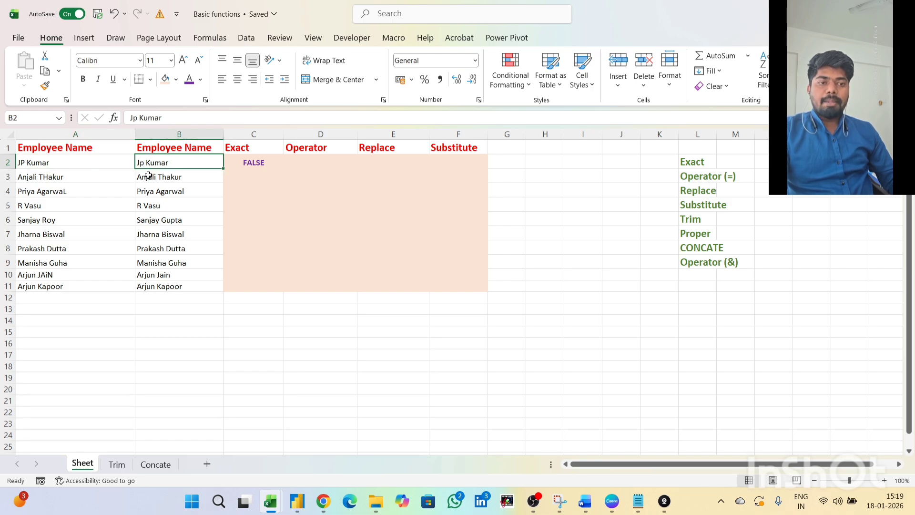
left_click(240, 163)
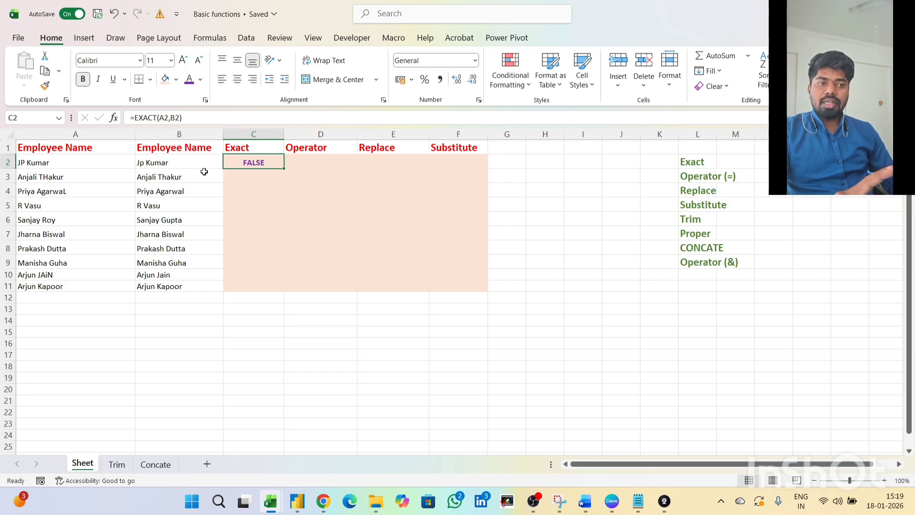
left_click_drag(285, 167, 283, 289)
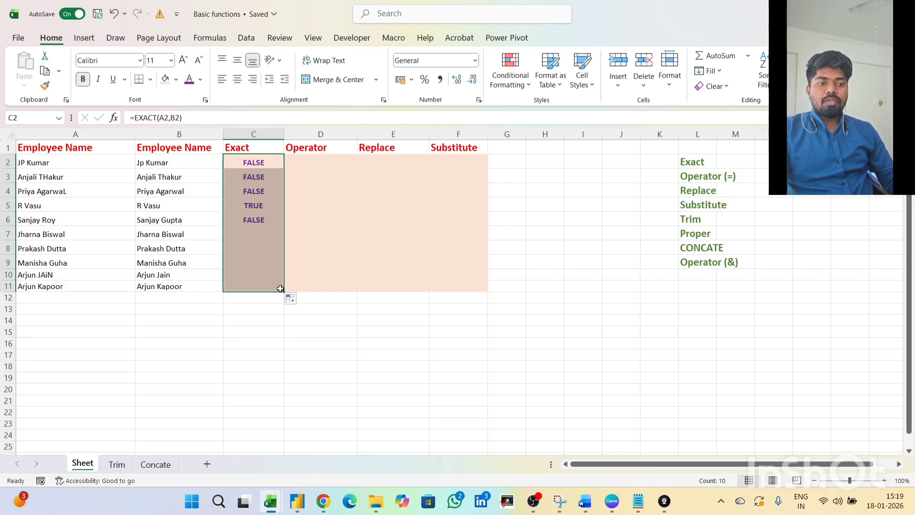
- Examine the Exact results for rows 3 and 5 against the names in columns A and B
left_click(257, 178)
key("shift+space")
left_click(47, 176)
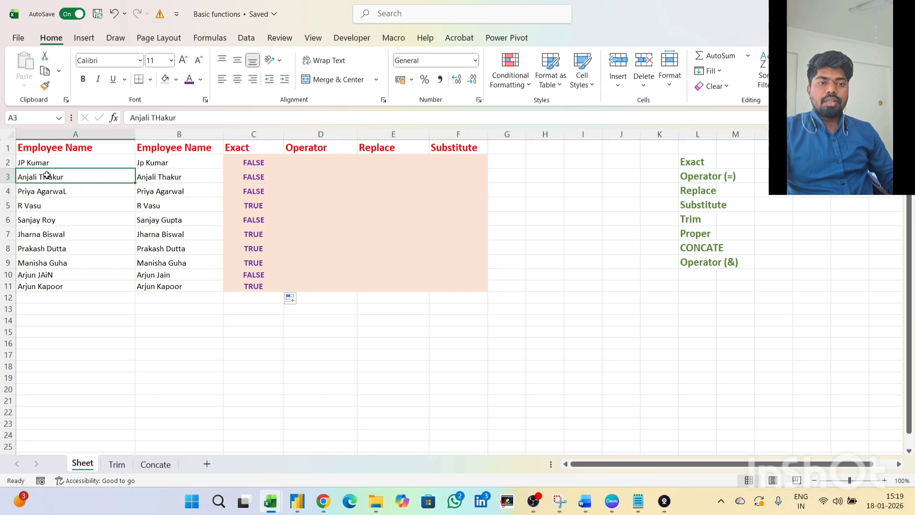
left_click(165, 179)
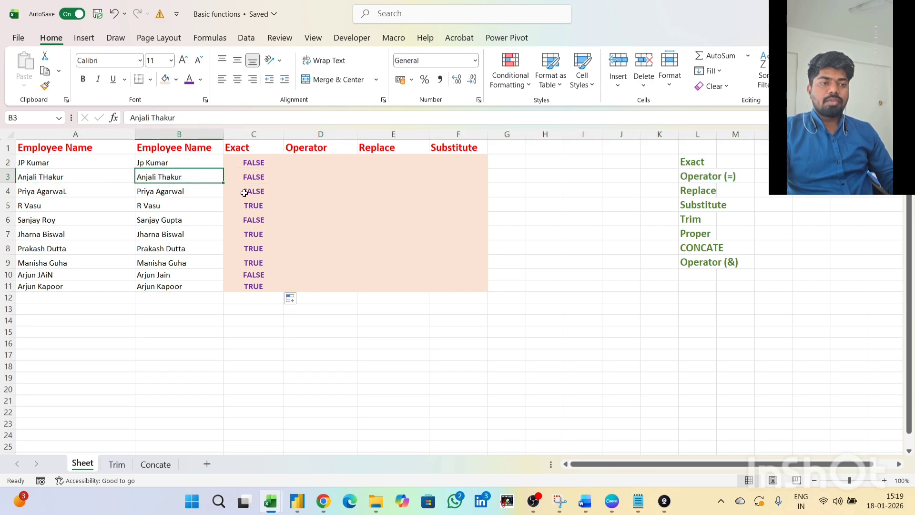
left_click(64, 176)
left_click(233, 201)
key("shift+space")
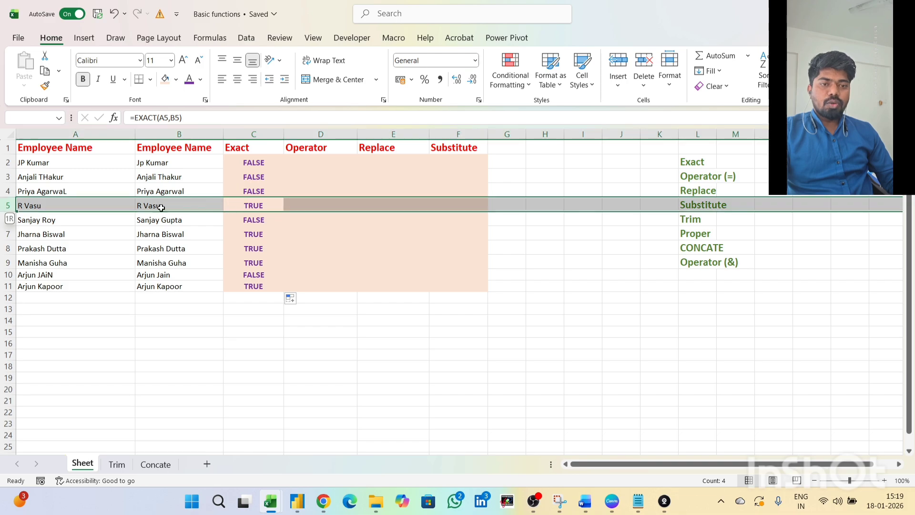
left_click(144, 205)
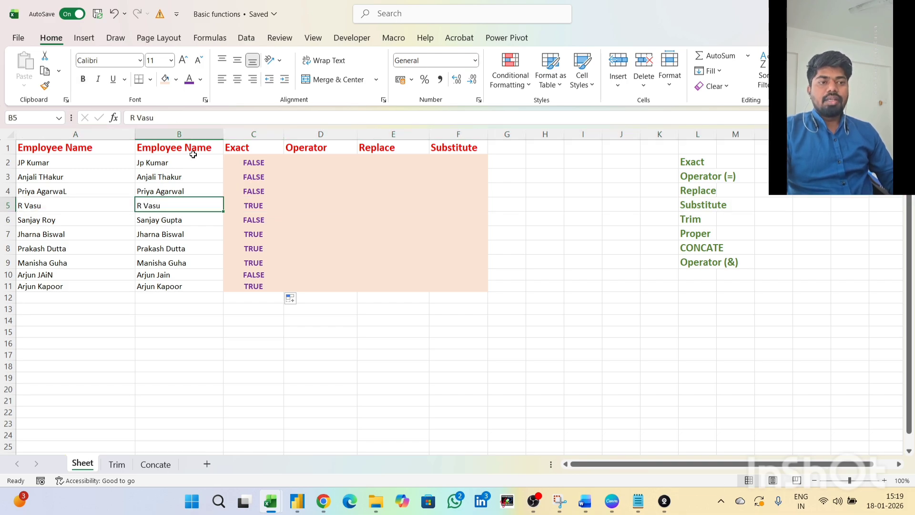
left_click(248, 146)
- Display C2's formula as text in C13 with FORMULATEXT, and widen column C slightly to fit it
left_click(241, 308)
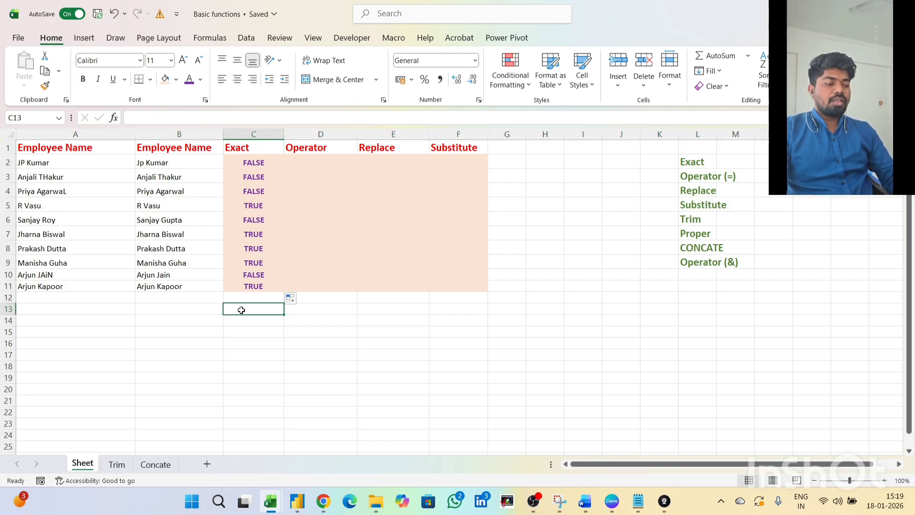
type("=FORM")
key("Tab")
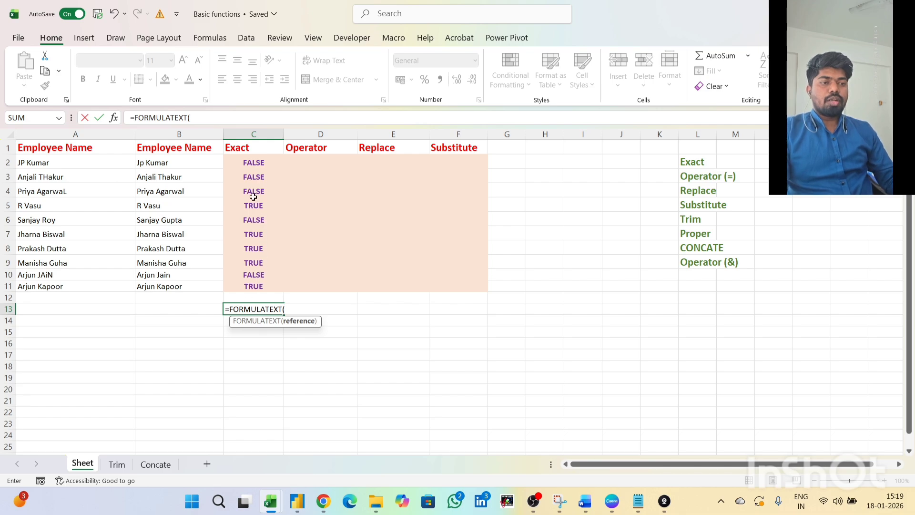
left_click(249, 164)
key("Return")
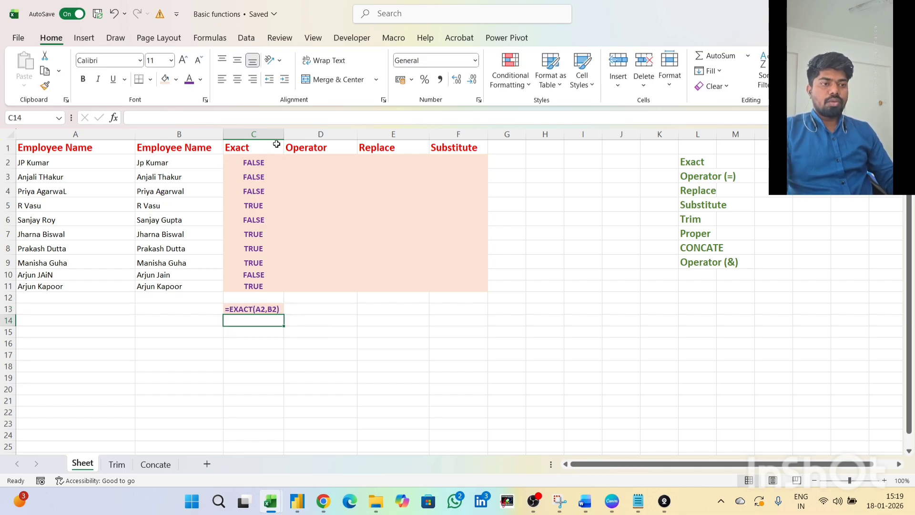
left_click_drag(284, 134, 295, 131)
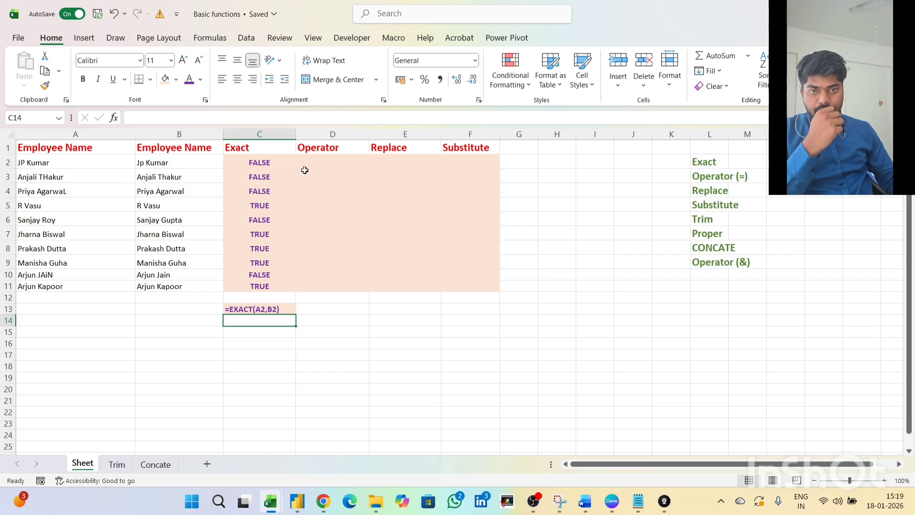
- Examine the Operator column and compare the names in A2 and B2 with the Exact result in C2
left_click(321, 137)
left_click(317, 148)
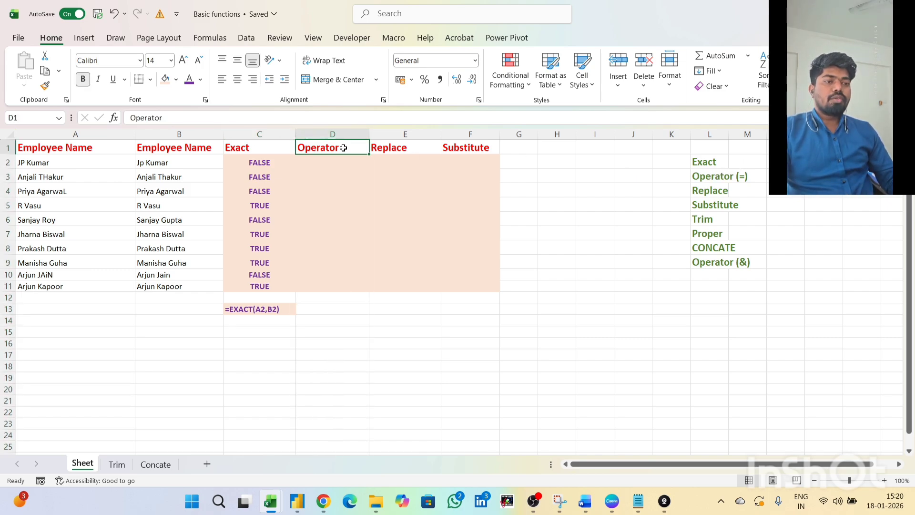
left_click(328, 163)
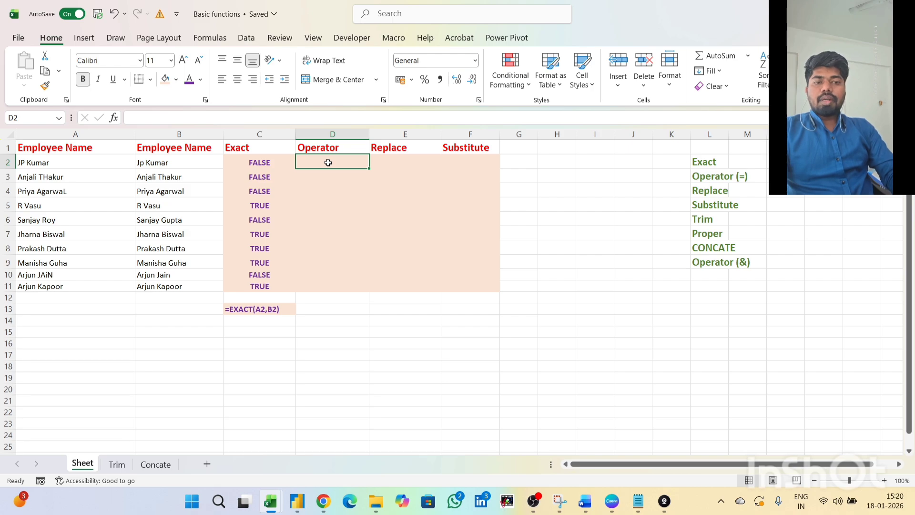
left_click(36, 160)
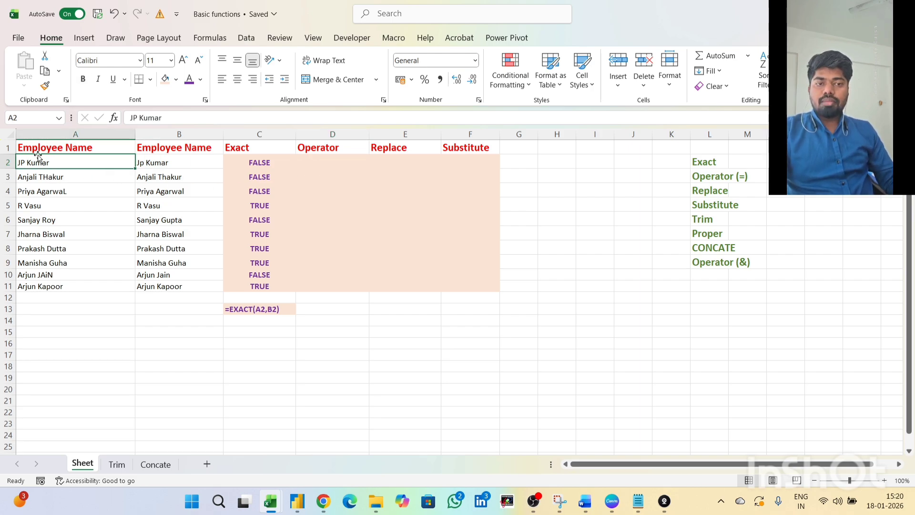
left_click(145, 166)
left_click(101, 164)
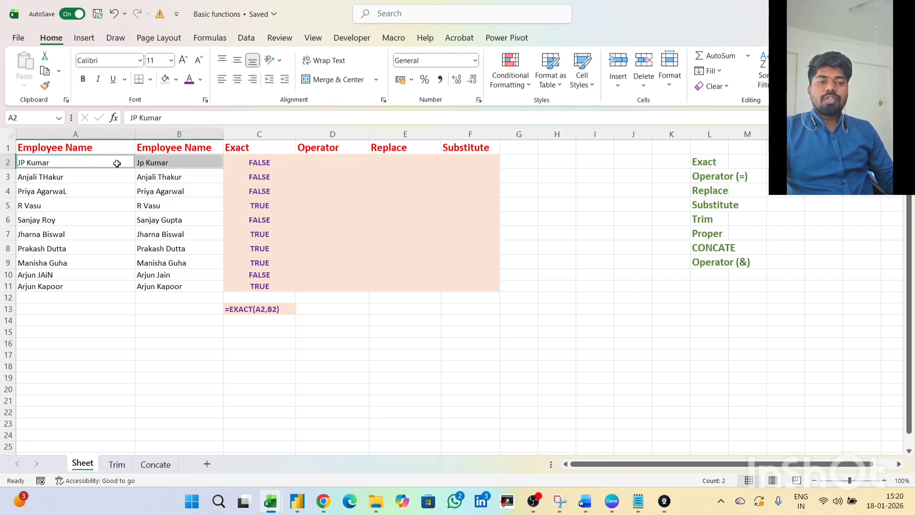
left_click(138, 162)
left_click(95, 161)
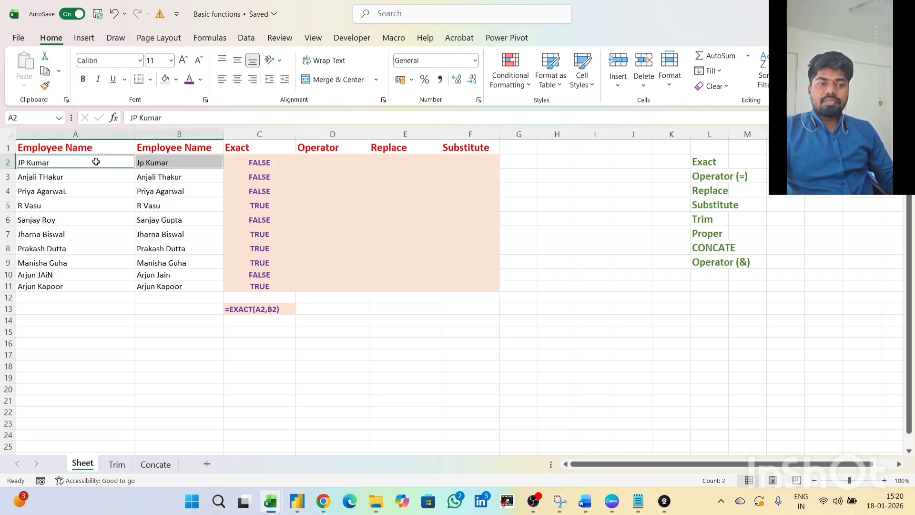
left_click(141, 162, "ctrl")
left_click(112, 162, "ctrl")
left_click(105, 164, "ctrl")
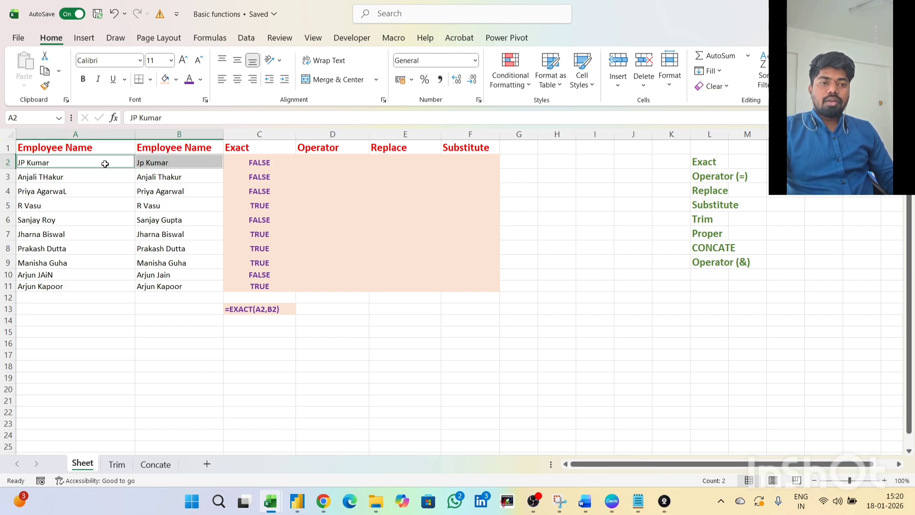
left_click(252, 163)
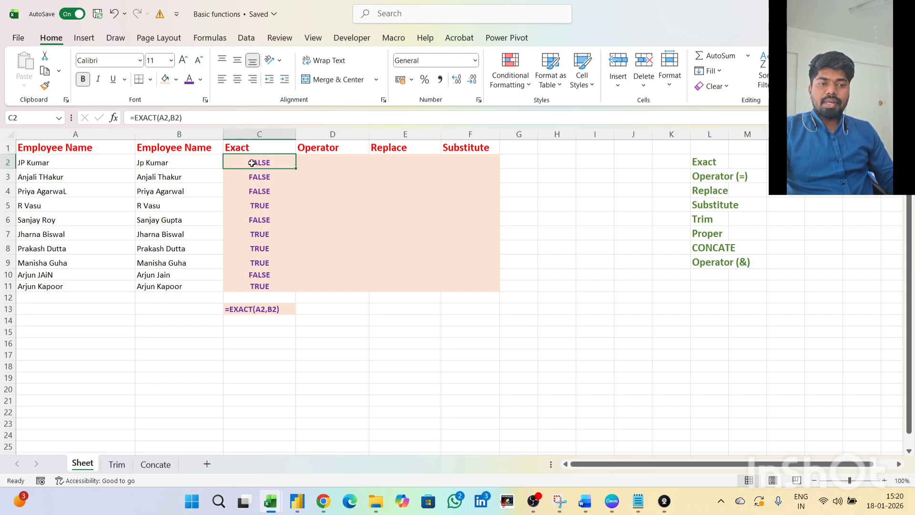
- Enter =A2=B2 in cell D2 and fill the formula down through D11
left_click(323, 162)
type("=")
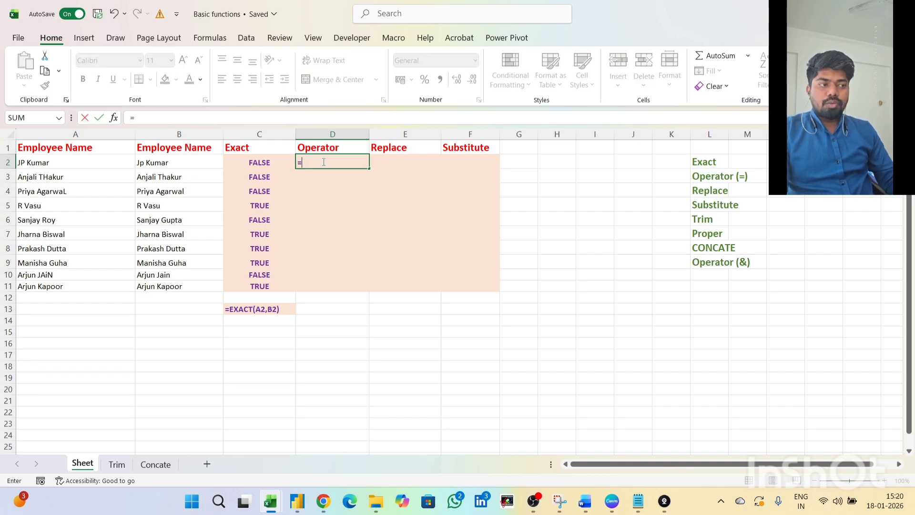
left_click(61, 158)
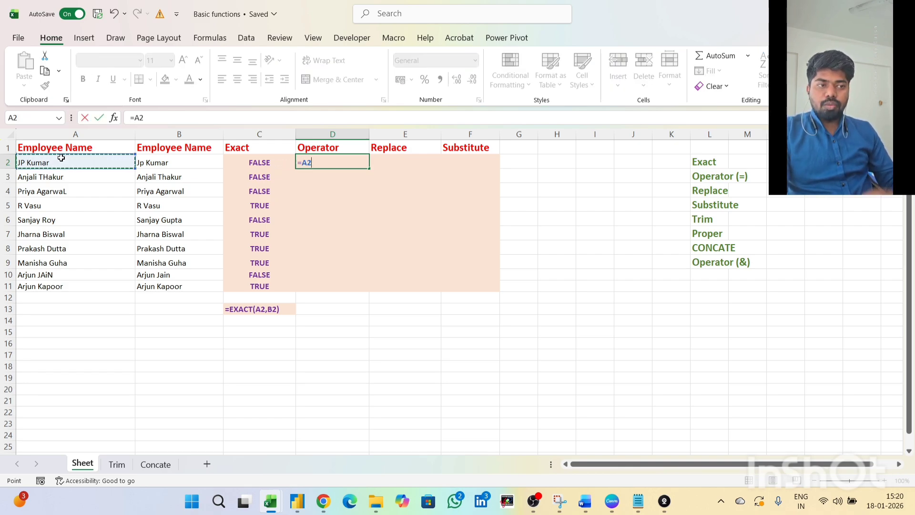
type("=")
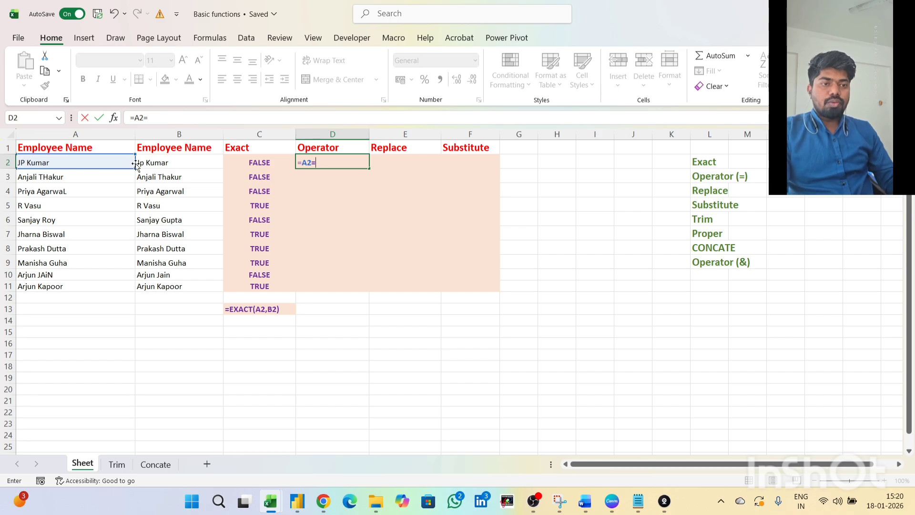
left_click(139, 161)
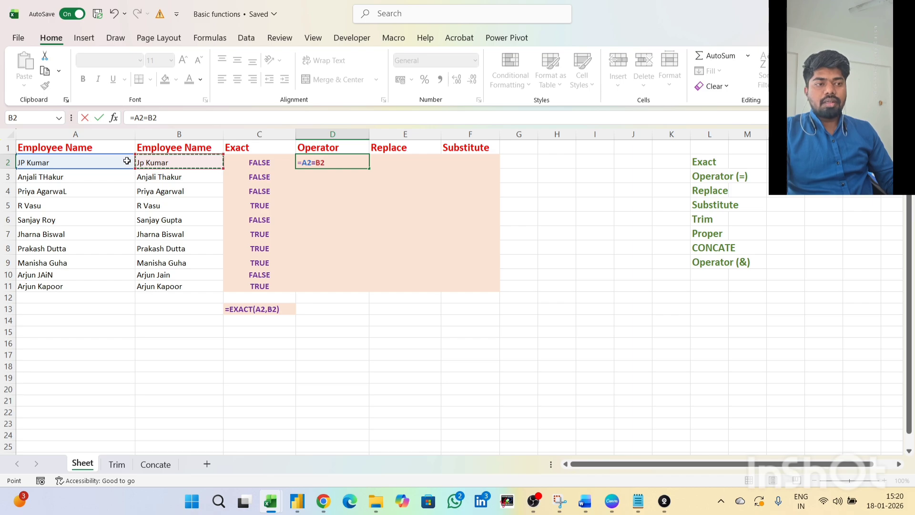
key("Return")
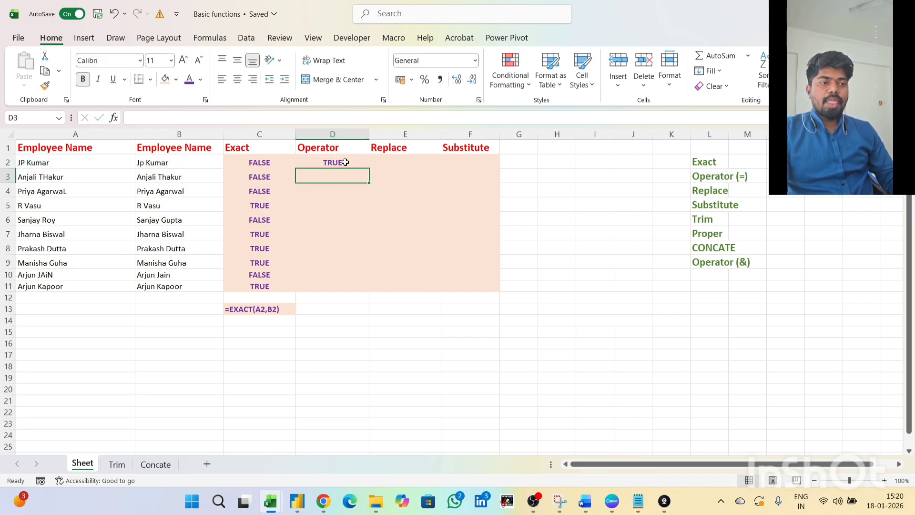
left_click(345, 162)
left_click_drag(367, 169, 369, 290)
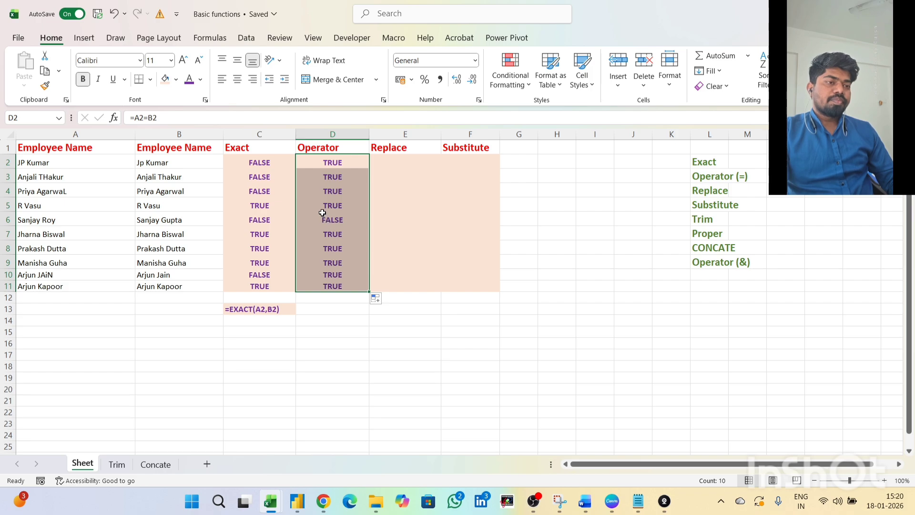
- Compare the Exact and Operator results in rows 2 and 6 against the names in columns A and B
left_click(322, 167)
left_click(93, 162)
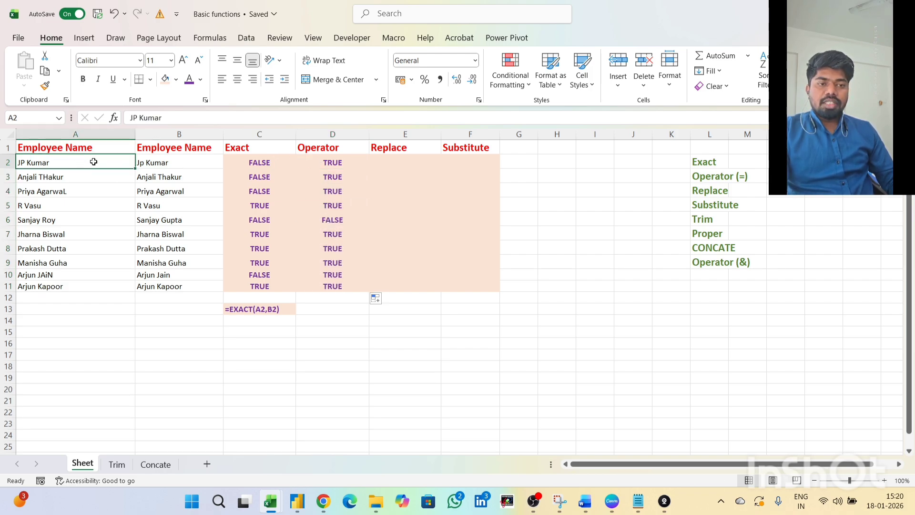
left_click(152, 162, "ctrl")
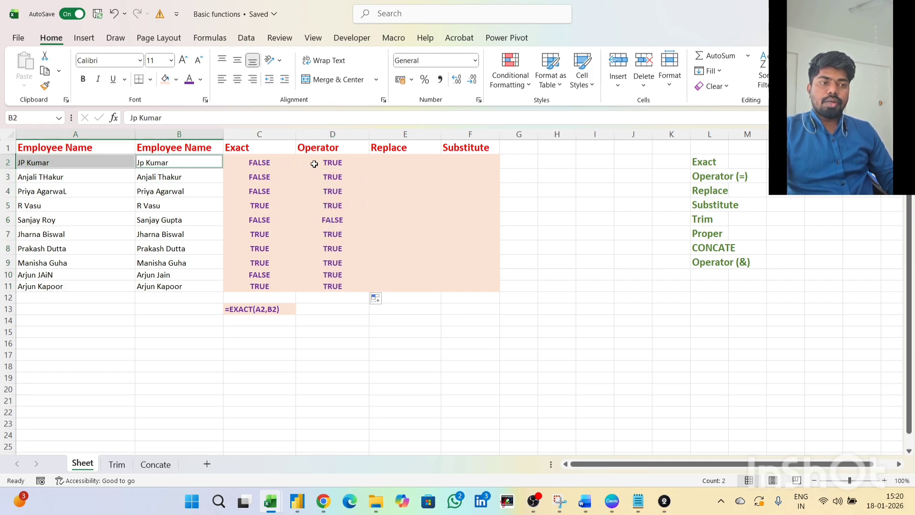
left_click(252, 161)
left_click(247, 149)
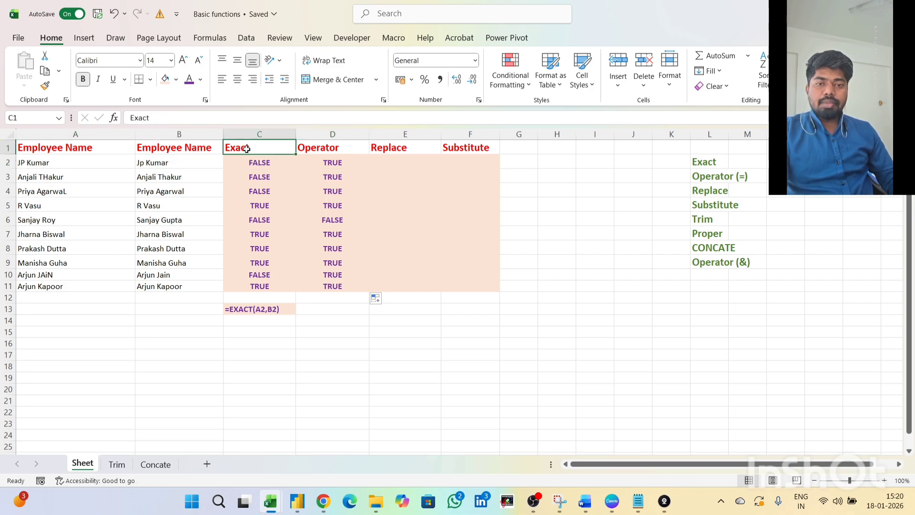
left_click(258, 159)
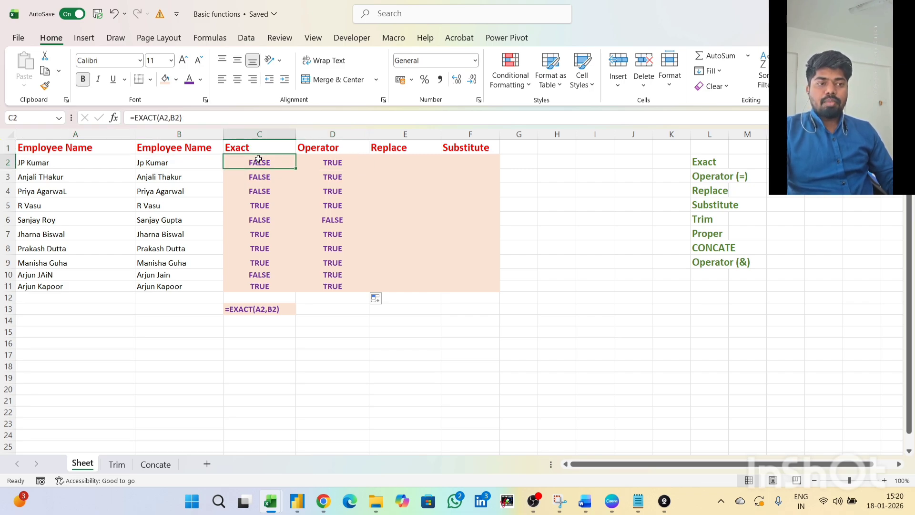
left_click(161, 165)
left_click_drag(74, 163, 152, 163)
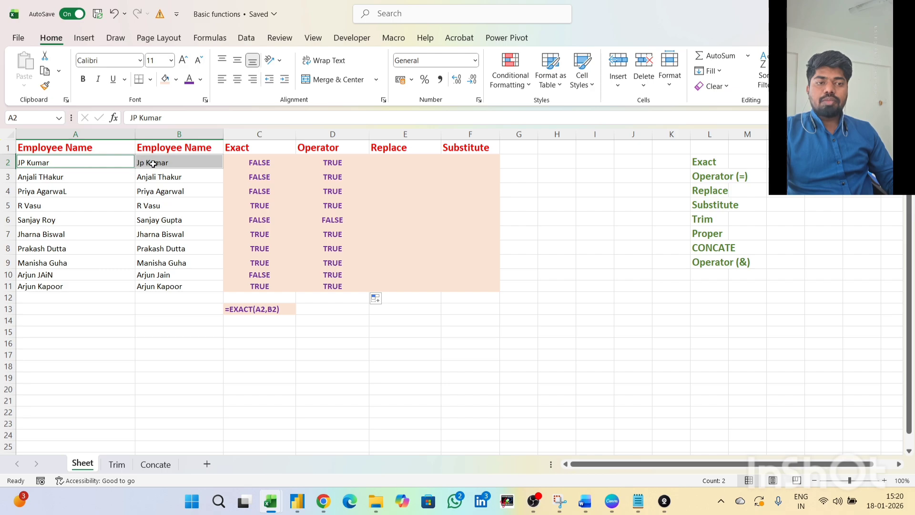
left_click(244, 165)
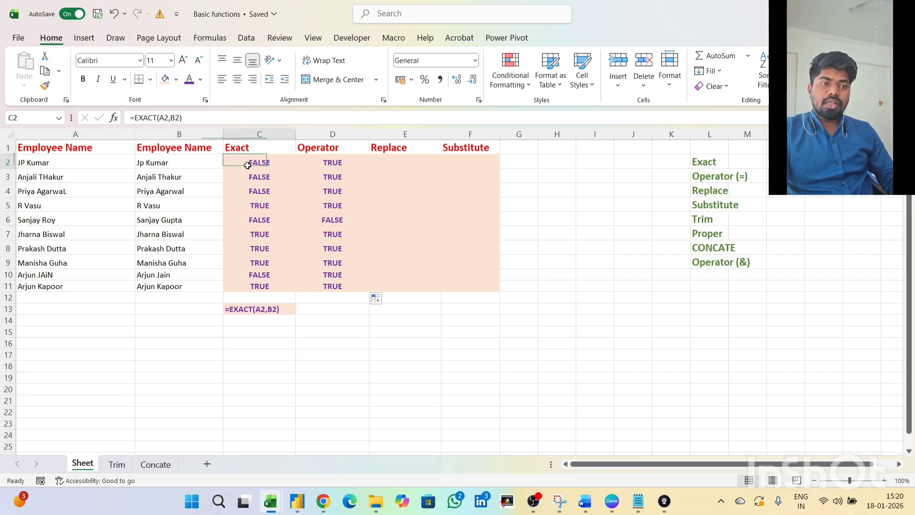
left_click(318, 163)
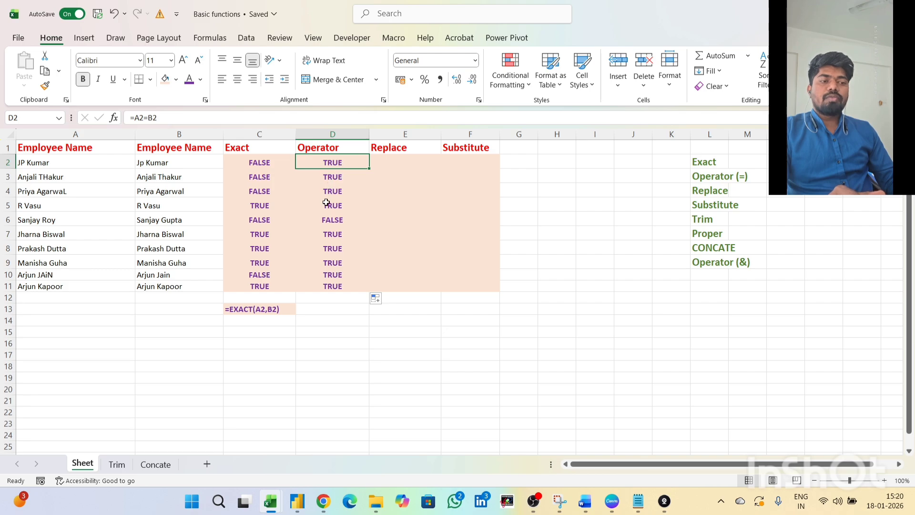
left_click(328, 221)
key("shift+space")
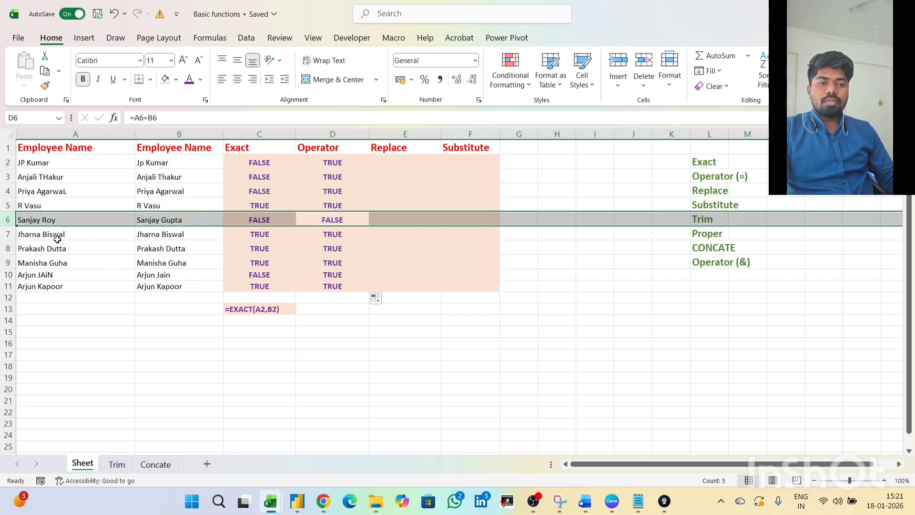
left_click(154, 222)
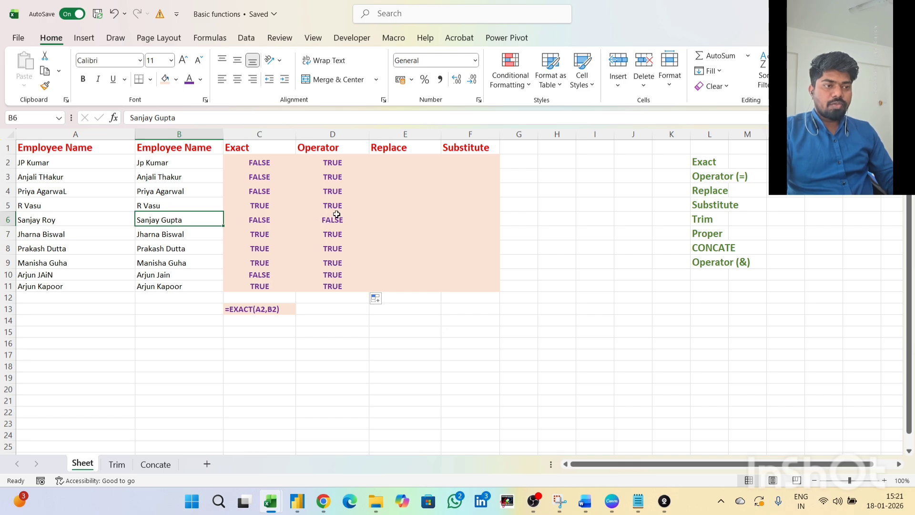
- Enter =REPLACE(A2,1,2,"WW") in cell E2 to replace the first two characters of the name in A2 with WW
left_click(384, 162)
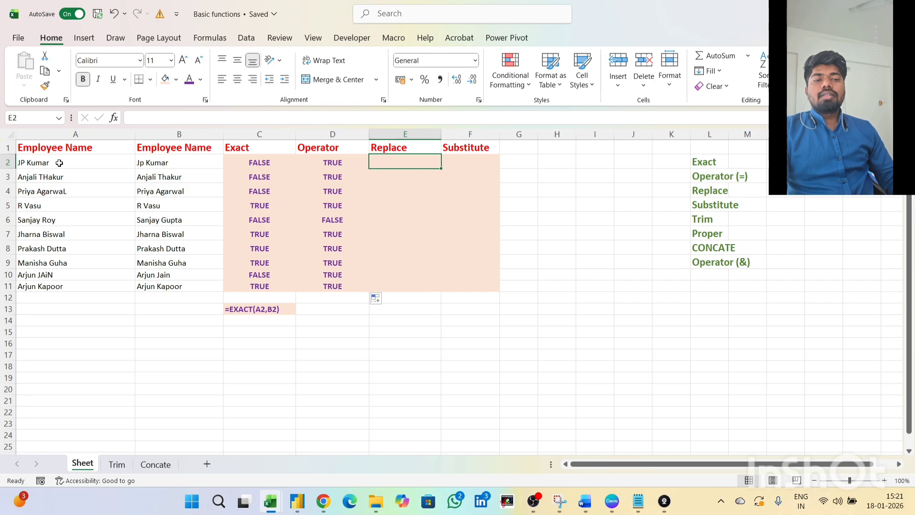
left_click_drag(59, 162, 55, 284)
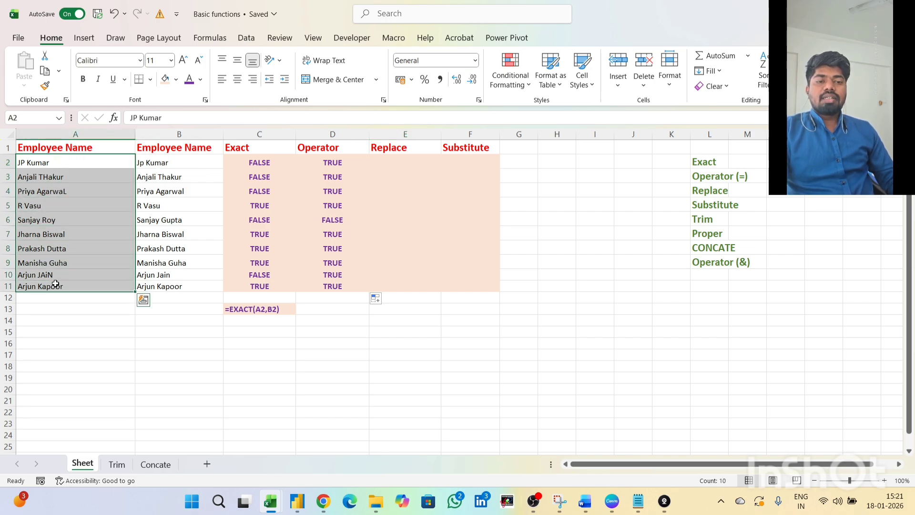
left_click_drag(22, 164, 21, 286)
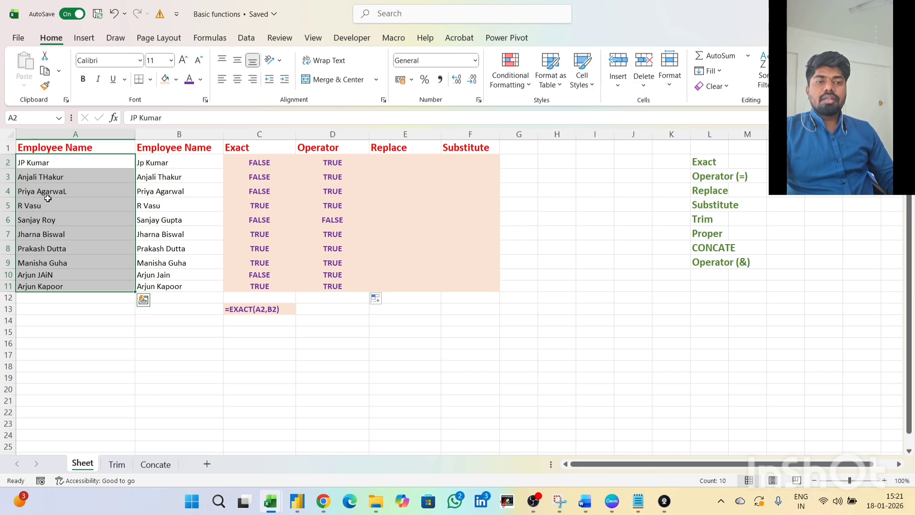
left_click_drag(52, 163, 44, 284)
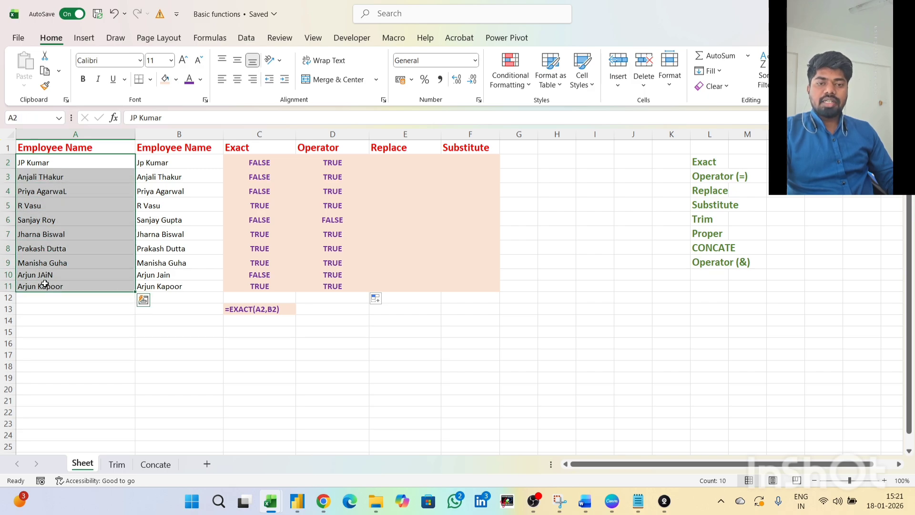
left_click(391, 164)
type("=REPLA")
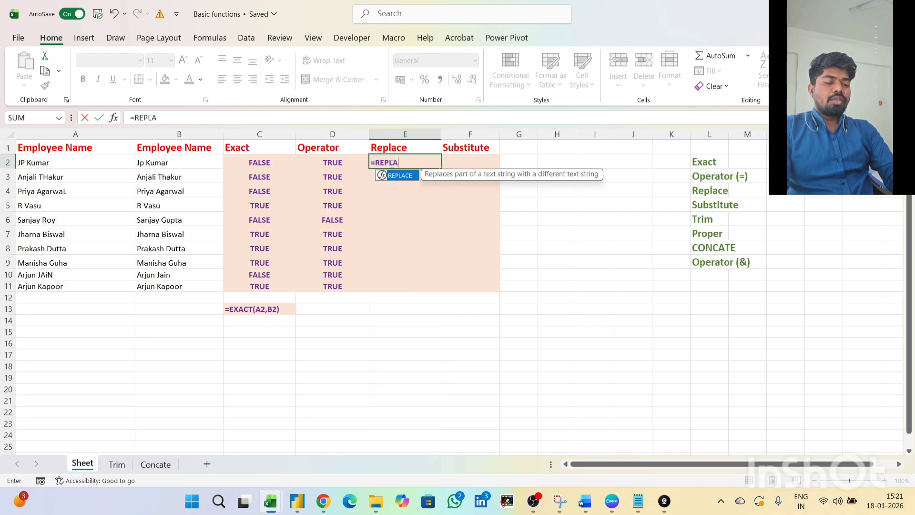
type("CE(")
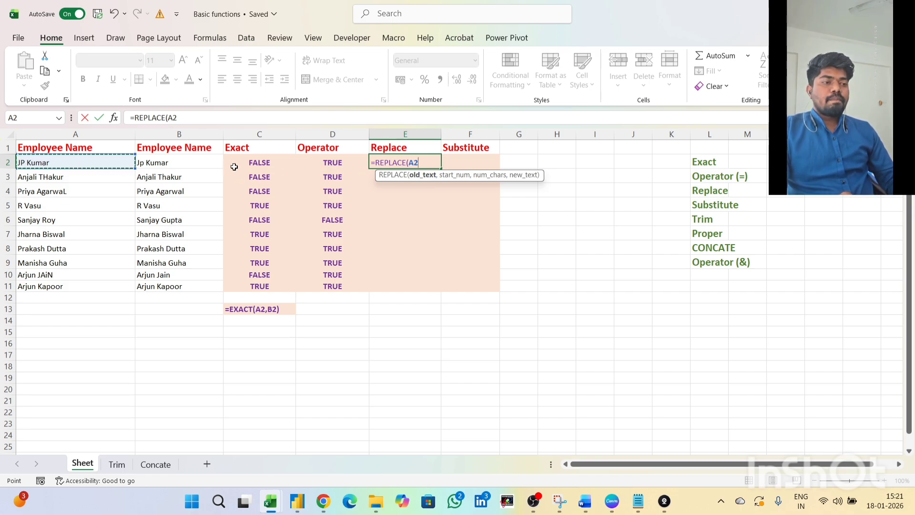
type(",1")
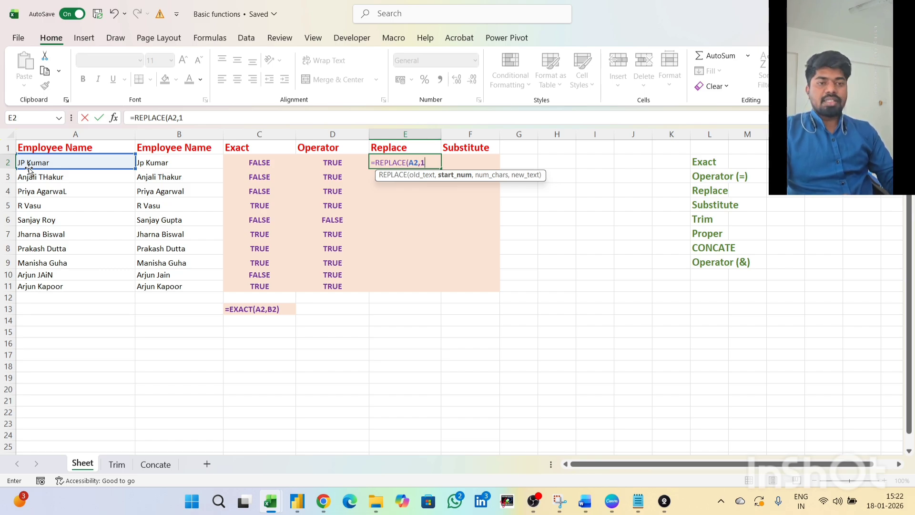
type(",")
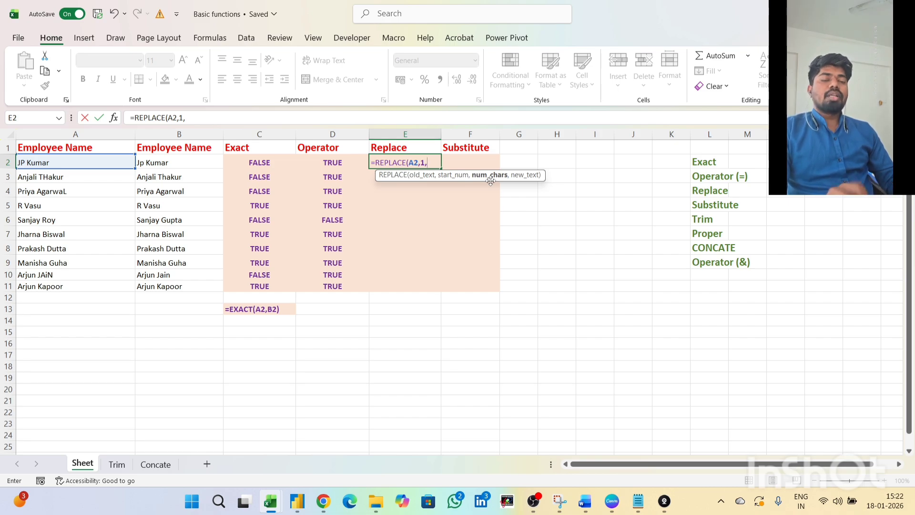
type("2,")
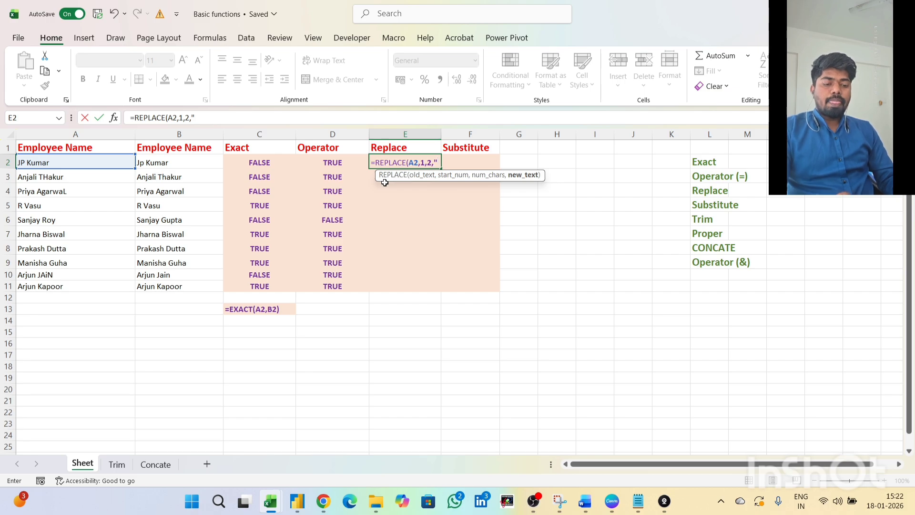
type("WW\"")
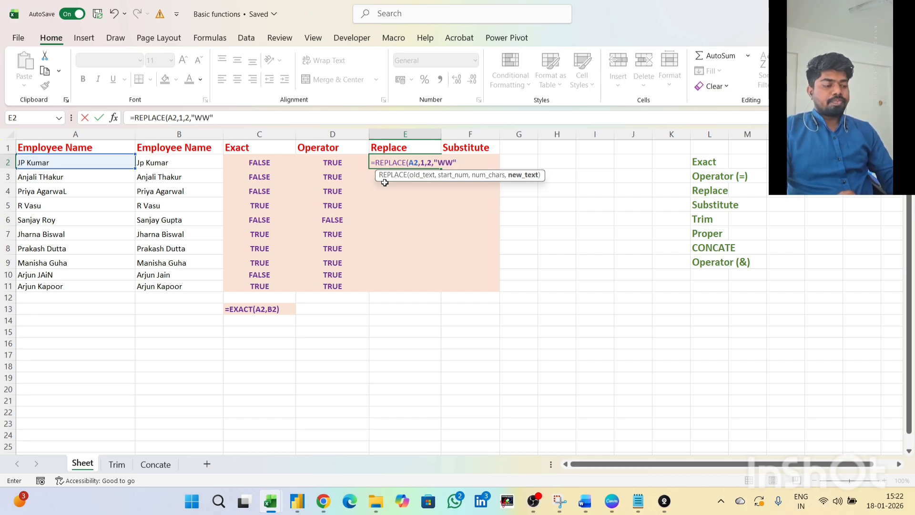
type(")")
key("Return")
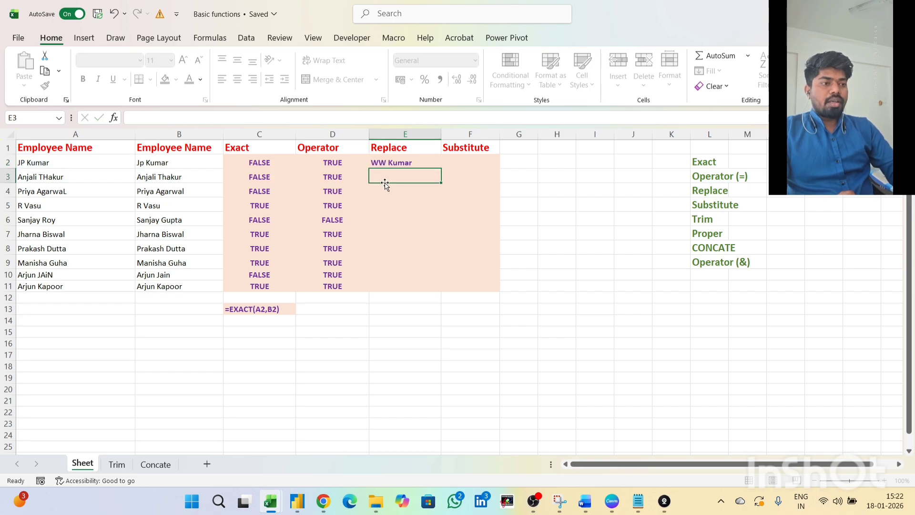
- Check the Replace result in E2 against the original name in A2
left_click(380, 166)
left_click(74, 165)
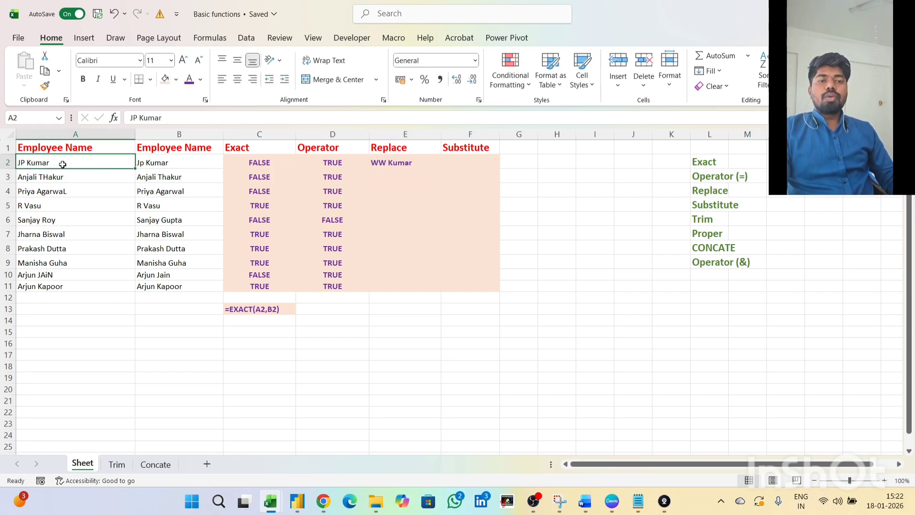
left_click(375, 165)
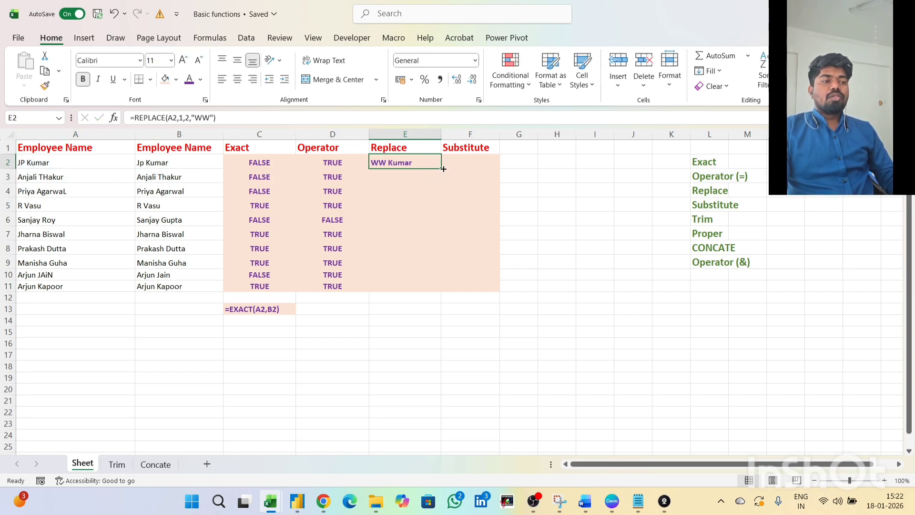
- Fill the REPLACE formula from E2 down through E11 and check the results against the names in column A
left_click_drag(444, 169, 431, 280)
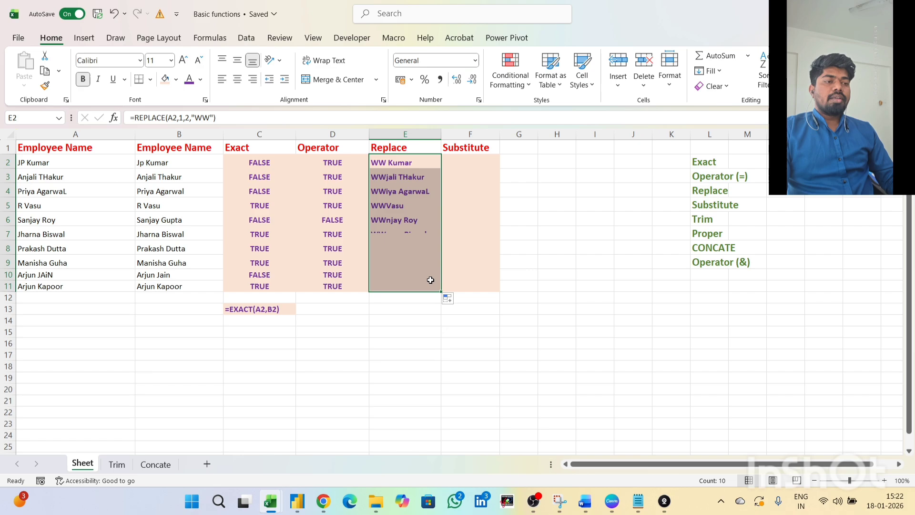
left_click(388, 177)
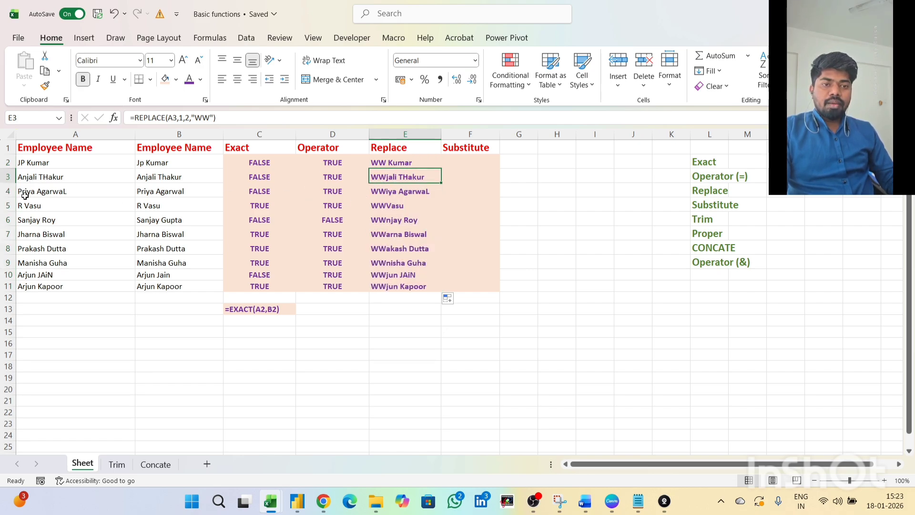
left_click(389, 205)
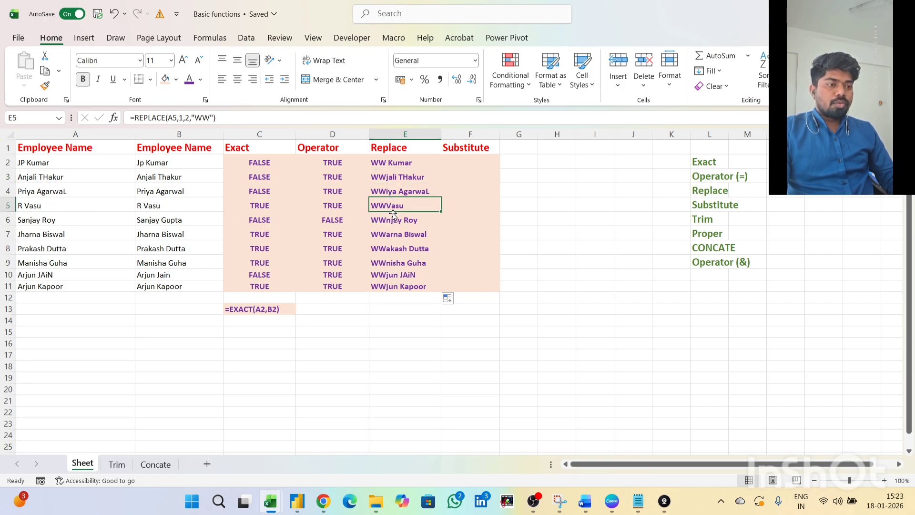
left_click(33, 285)
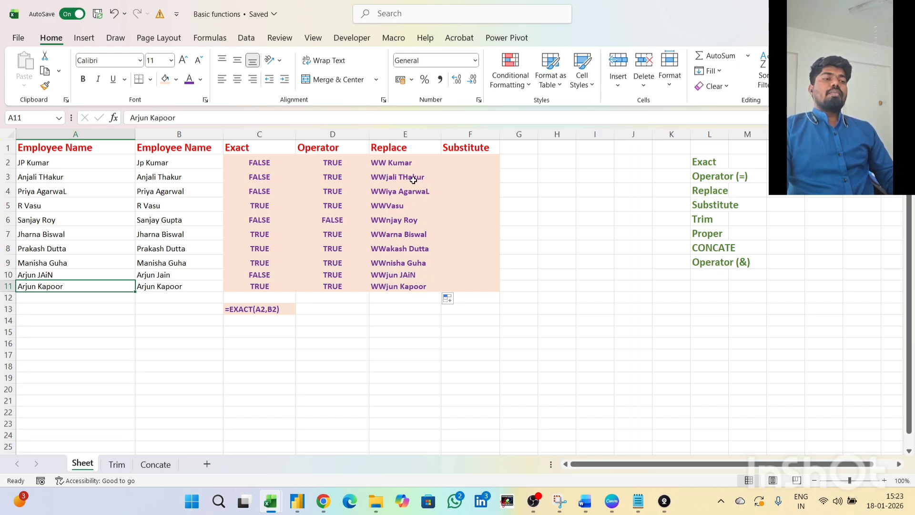
left_click_drag(401, 164, 404, 297)
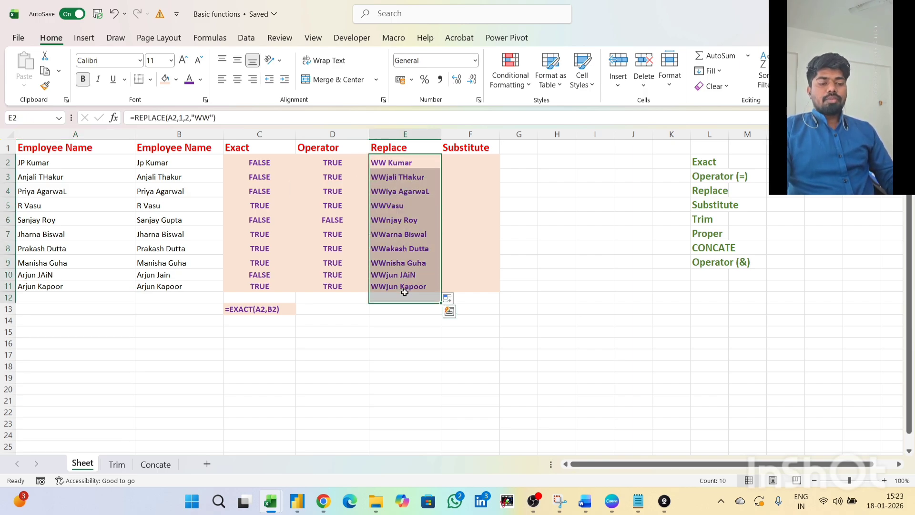
- Set the start position in E2's REPLACE formula to 3 and compare the result with the characters of the name in A2
left_click(401, 168)
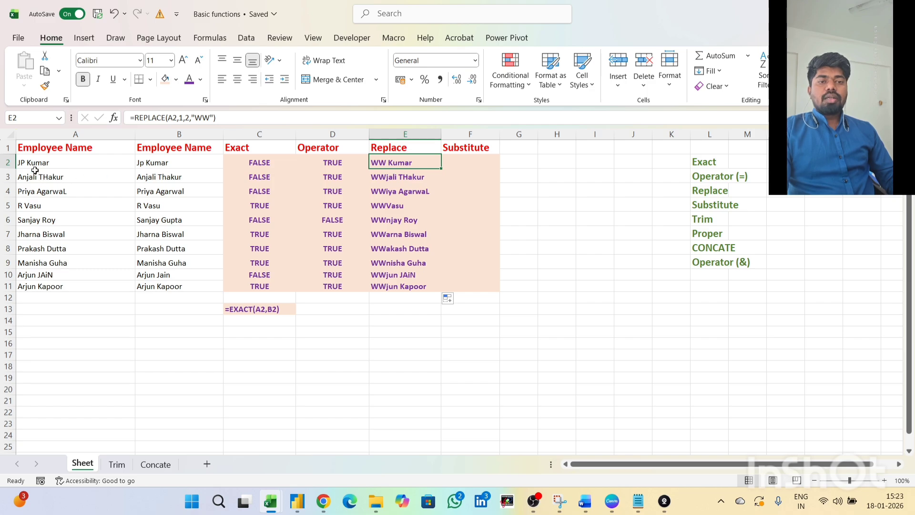
left_click(180, 119)
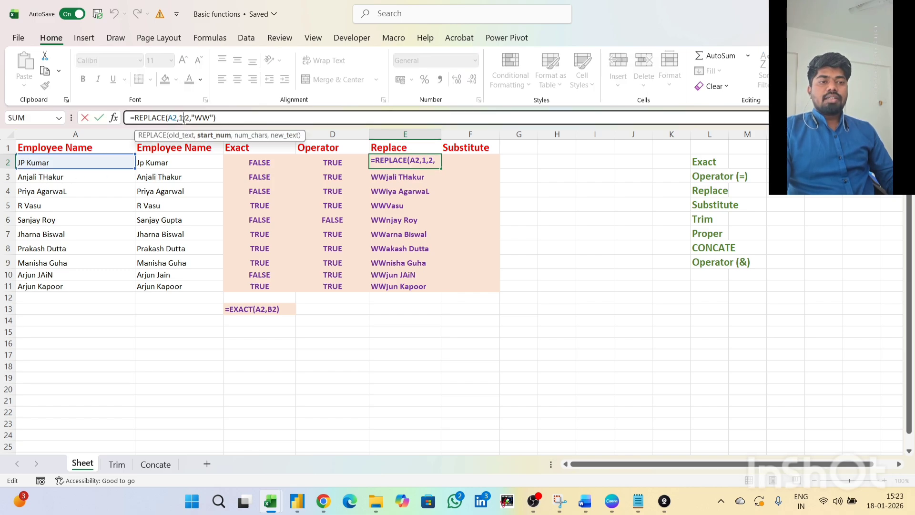
key("BackSpace")
type("3")
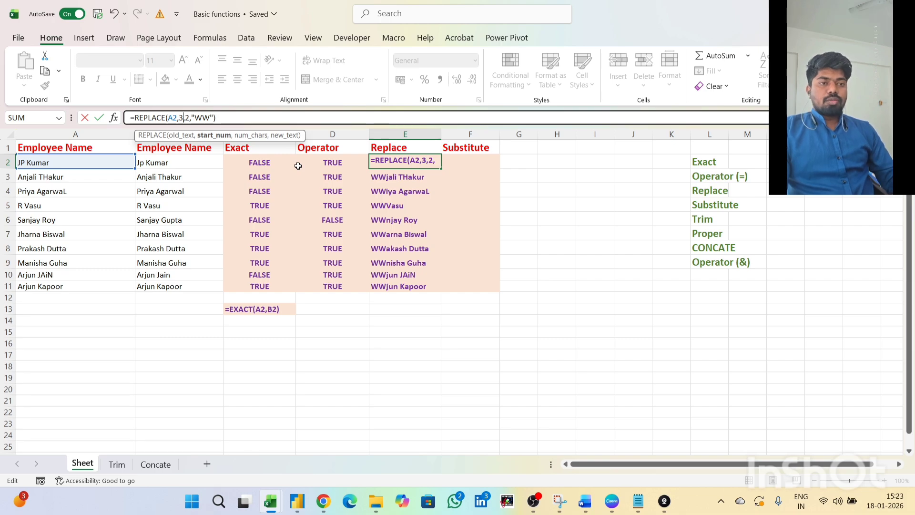
key("Return")
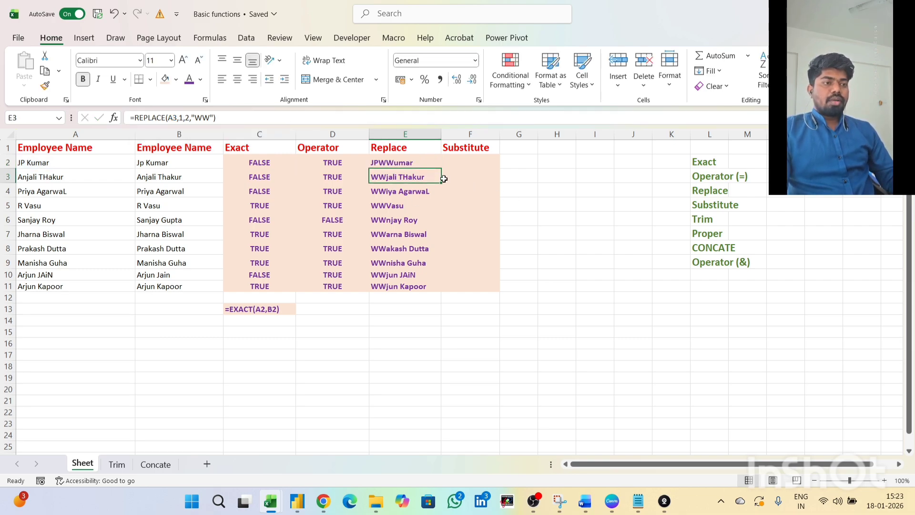
left_click(30, 162)
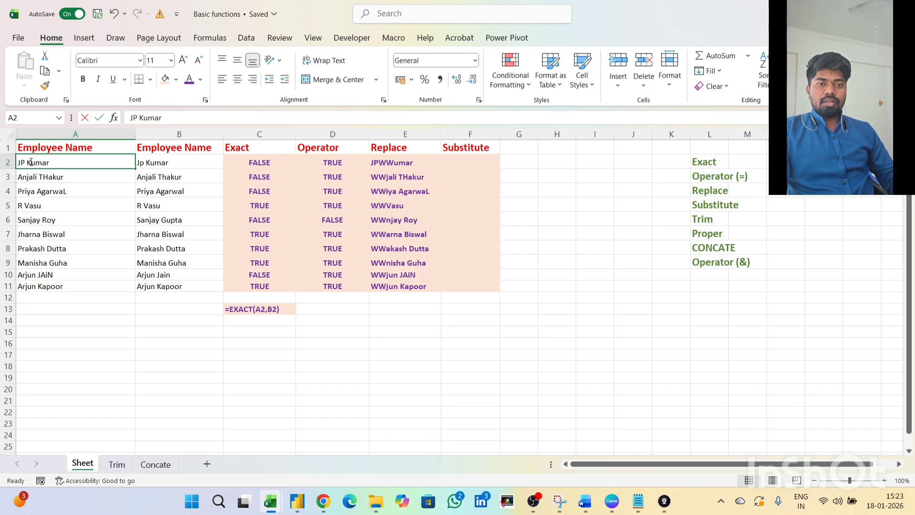
double_click(30, 163)
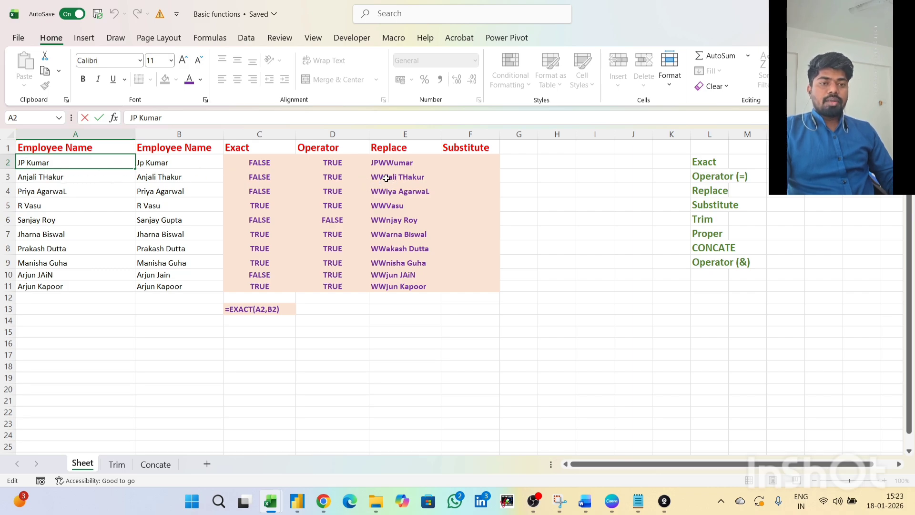
- Enter =SUBSTITUTE(A2,"K","S") in cell F2 to swap the letter K for S in the name from A2
left_click(468, 158)
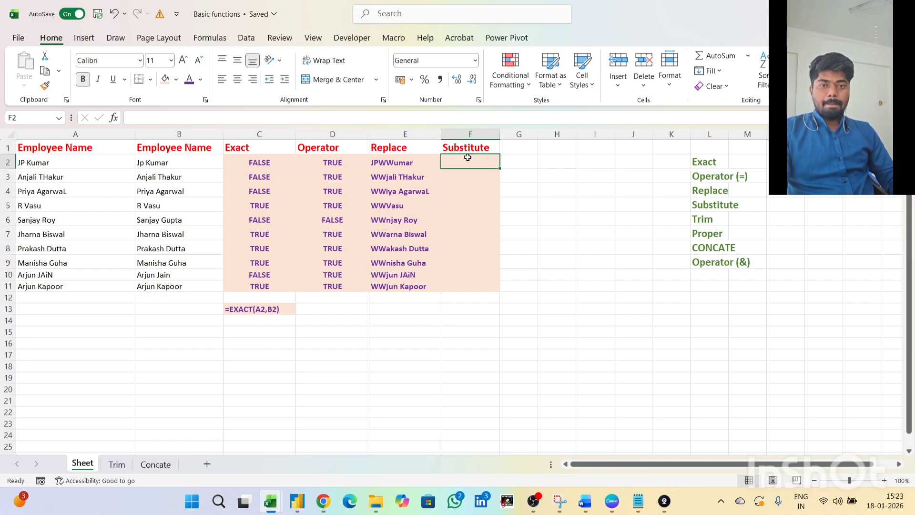
type("=SUBST")
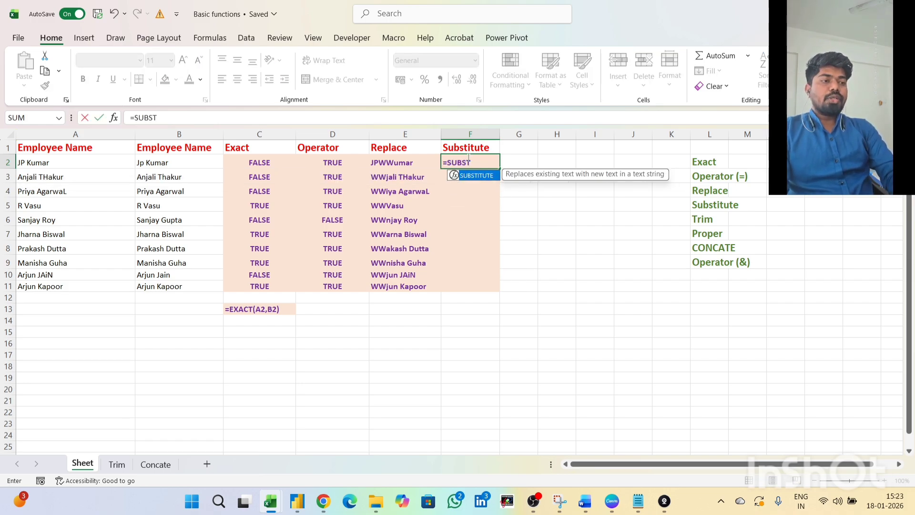
key("Tab")
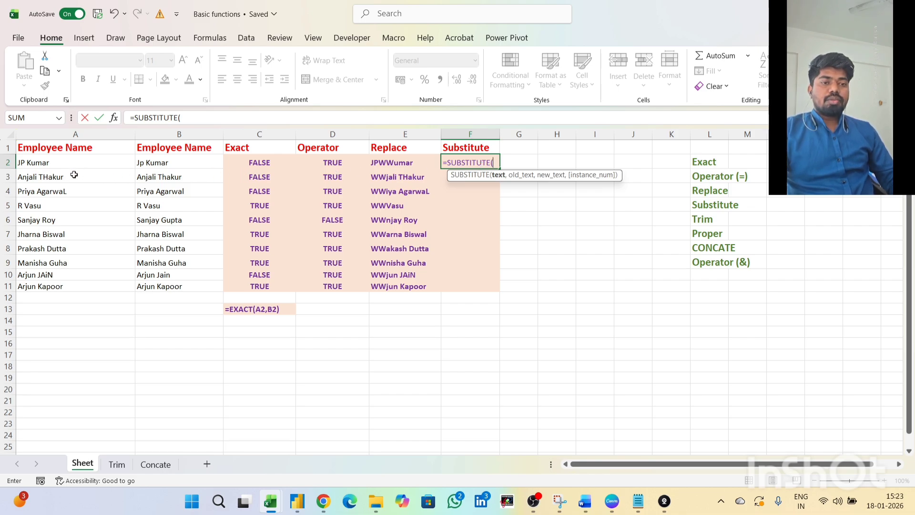
left_click(55, 162)
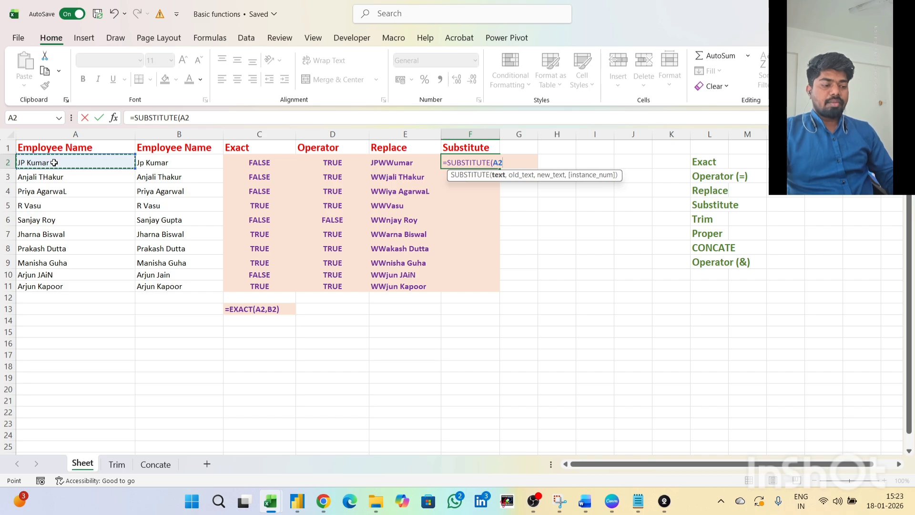
type(",")
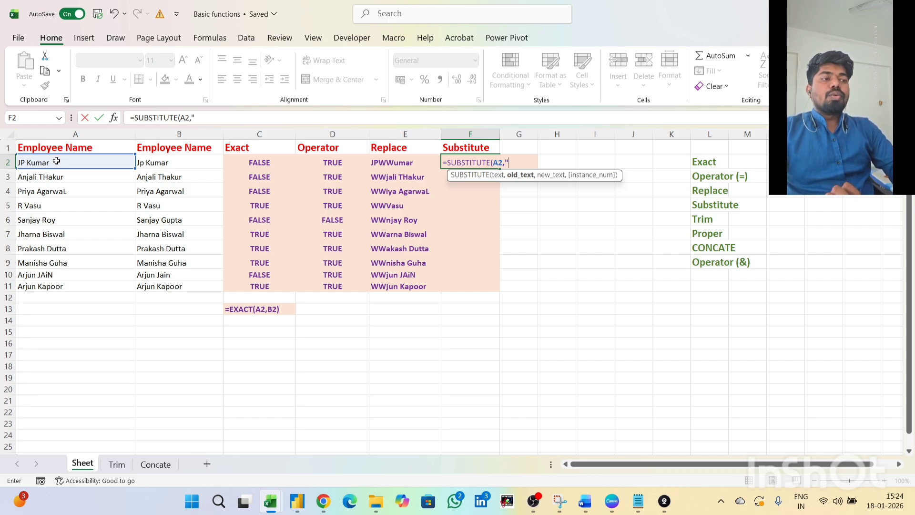
type("K")
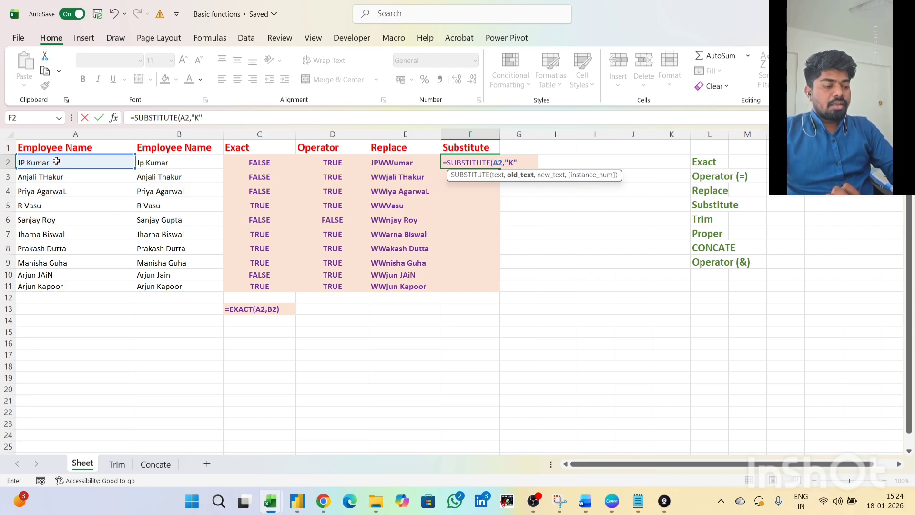
type("\",")
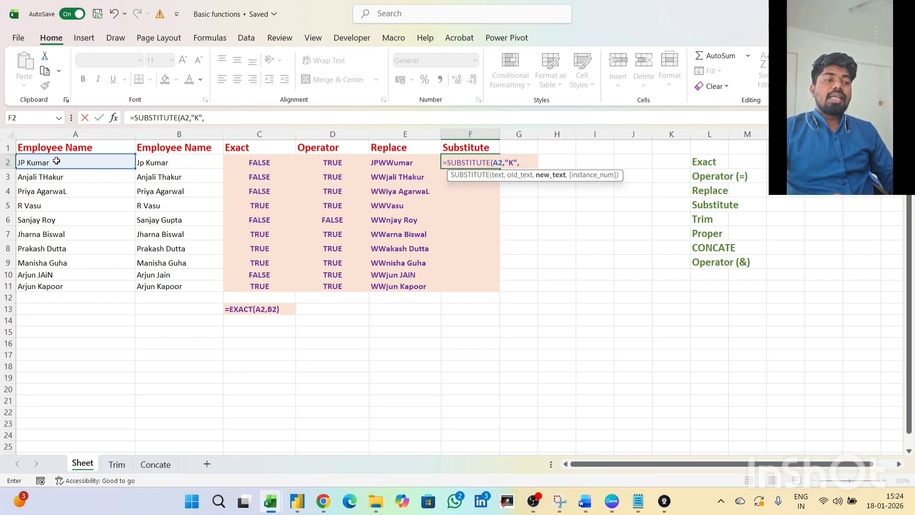
type("\"S\"")
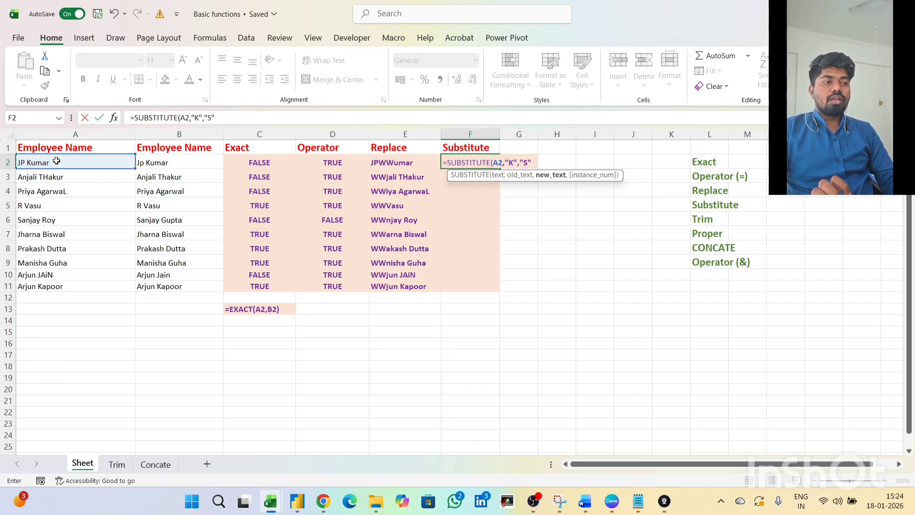
type(")")
key("Return")
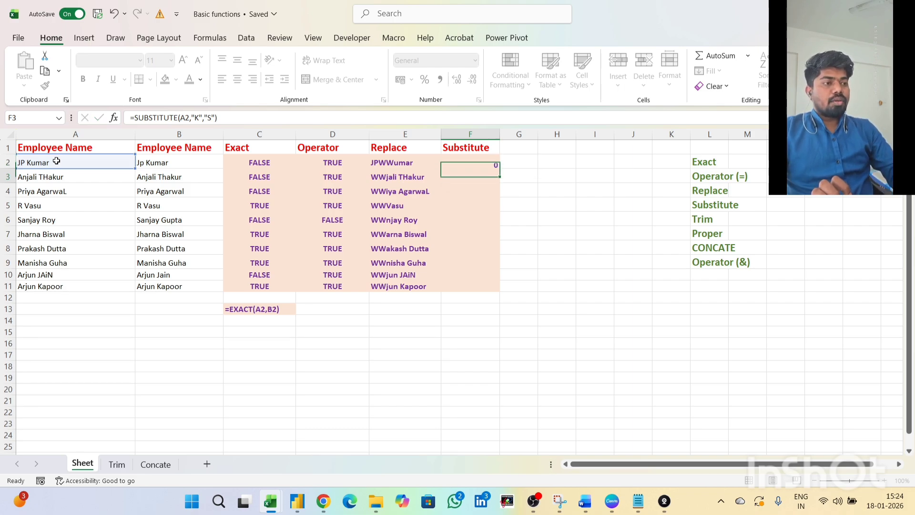
- Check the Substitute result in F2 against A2 and fill the formula down through F11
left_click(446, 162)
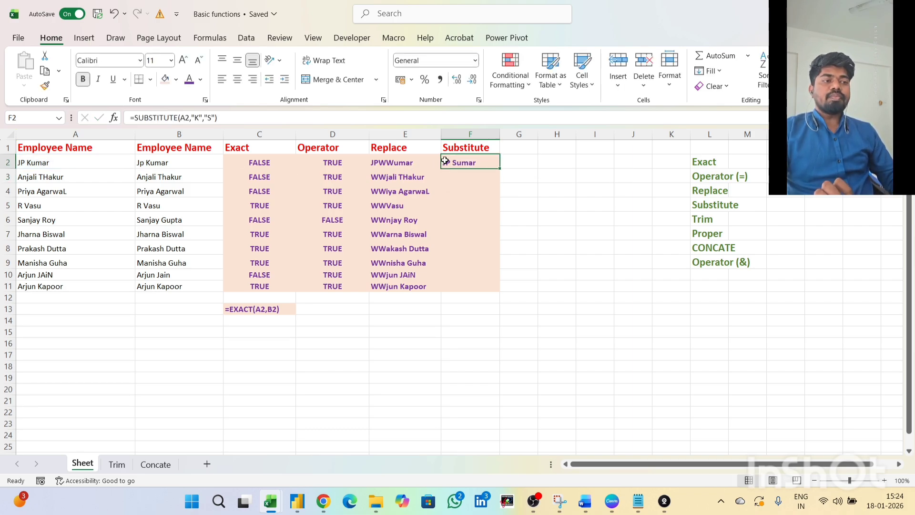
left_click(32, 163)
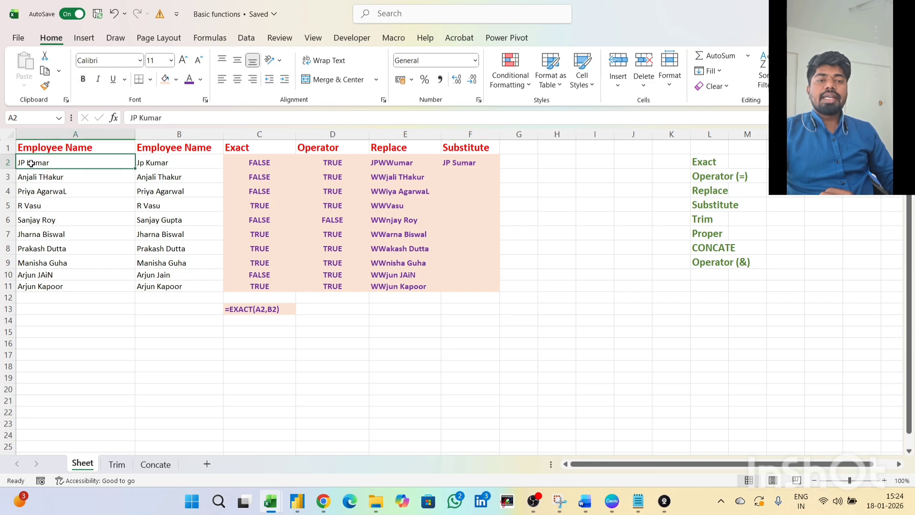
left_click(466, 166)
left_click_drag(499, 170, 498, 291)
- Compare the Substitute result in F3 with the original name in A3
left_click(459, 179)
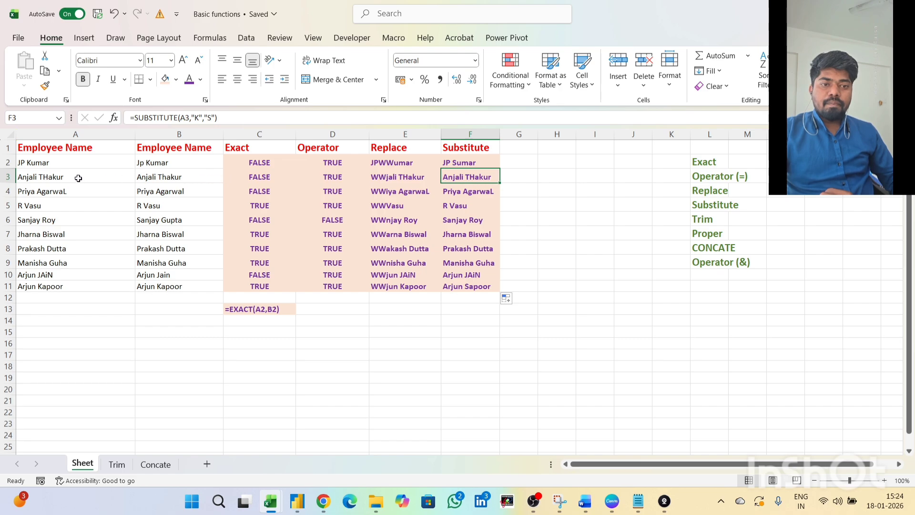
left_click(59, 177)
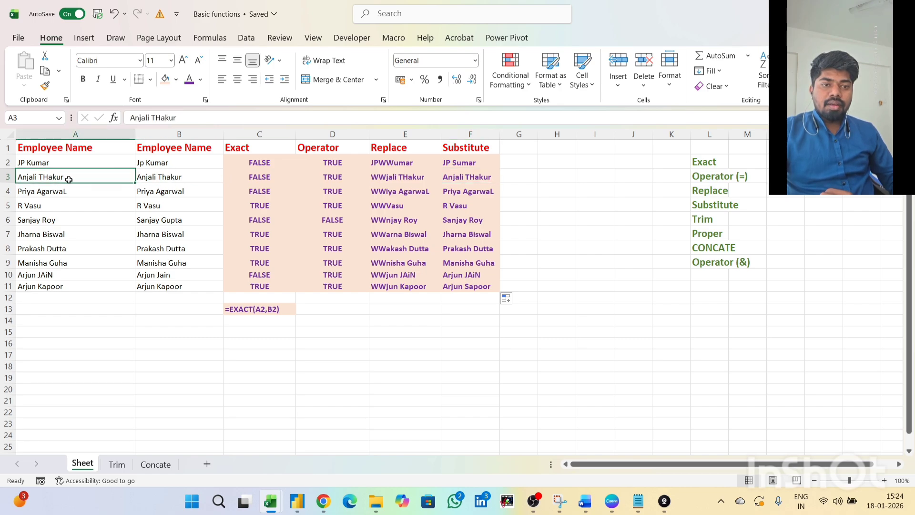
left_click(467, 178)
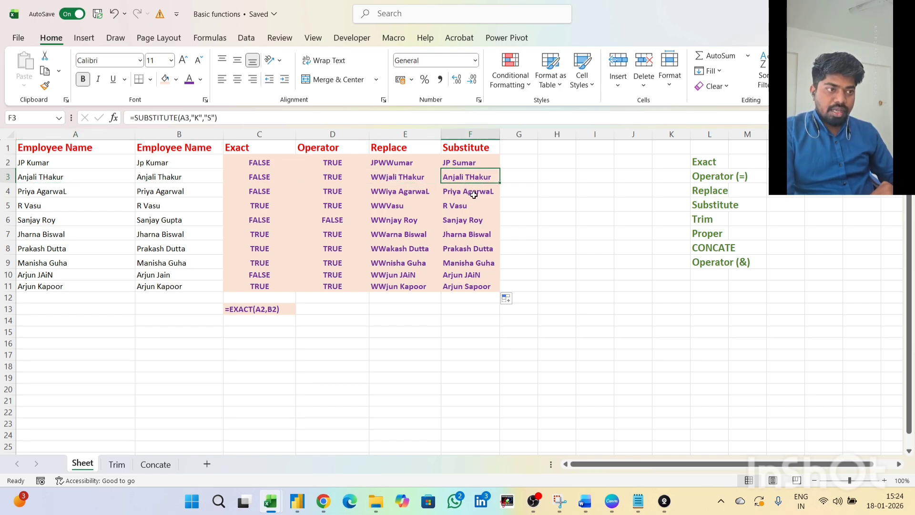
left_click(481, 196)
left_click(466, 178)
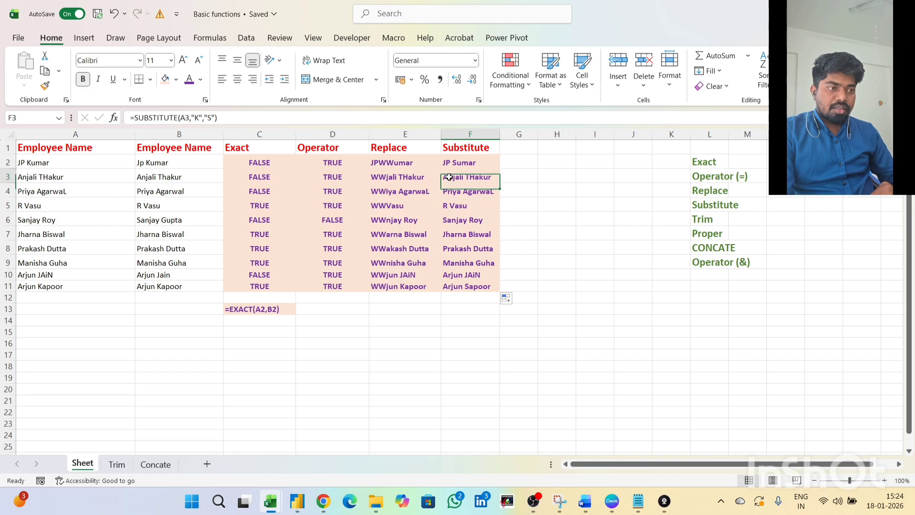
- Change the capital T of the surname in A3 to K and check the Substitute result in F3
double_click(42, 176)
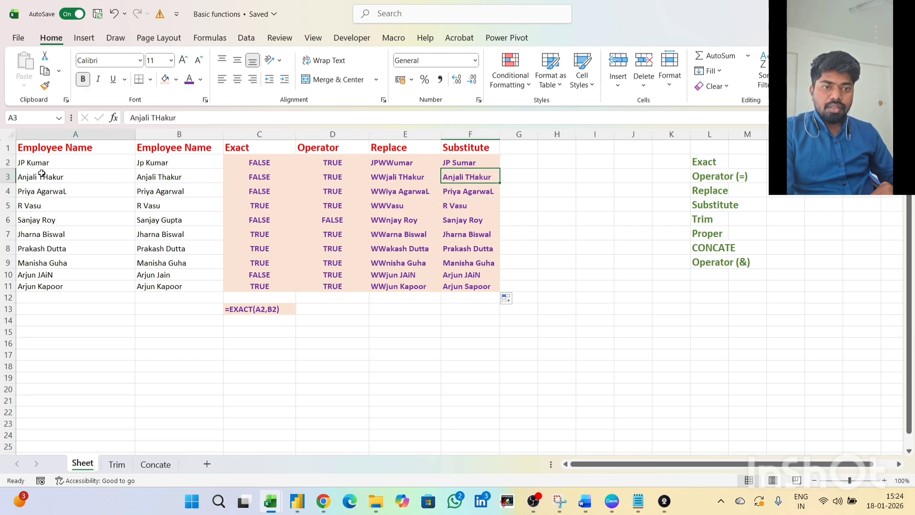
key("BackSpace")
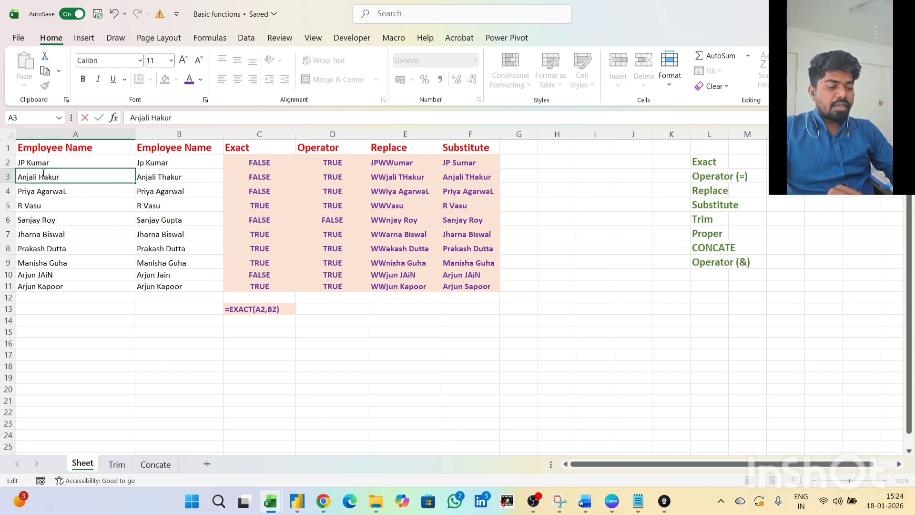
type("K")
key("Return")
left_click(419, 173)
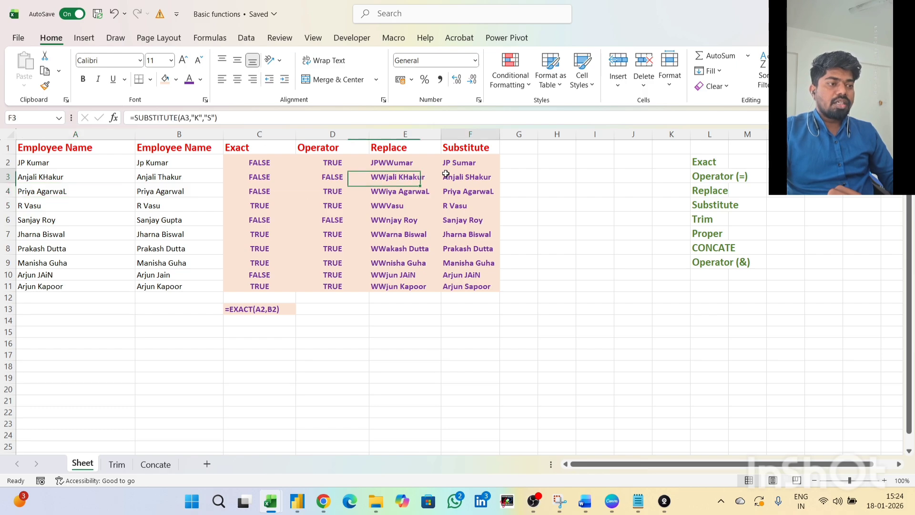
left_click(446, 173)
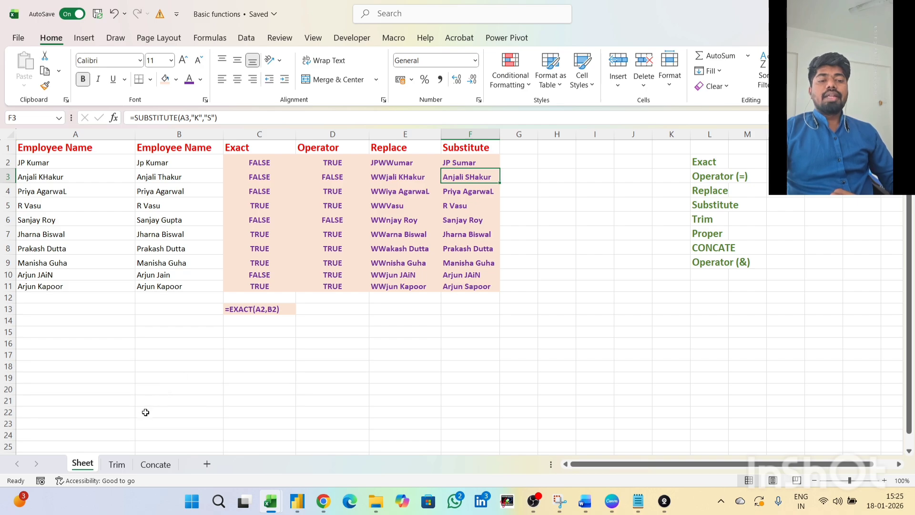
- Switch to the Trim sheet and examine the spacing between first and last names in rows 2 to 6
left_click(117, 464)
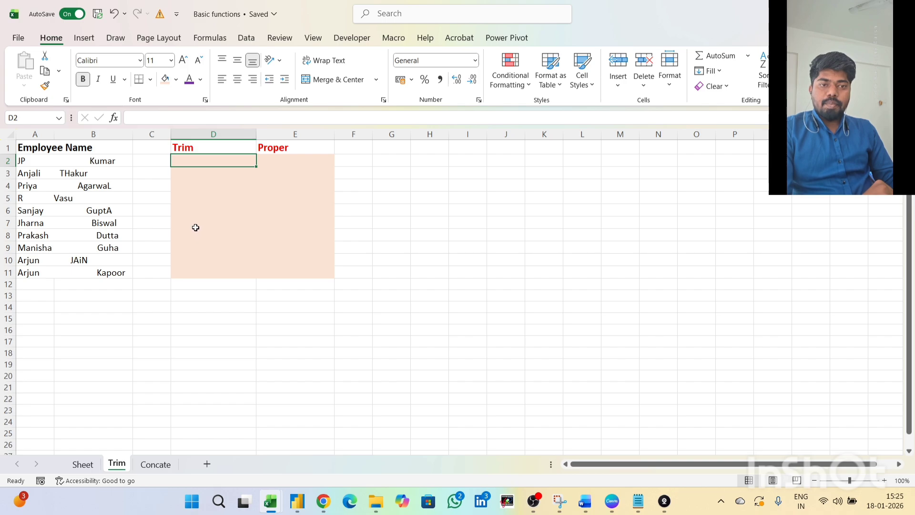
left_click_drag(38, 161, 99, 177)
left_click_drag(51, 187, 87, 186)
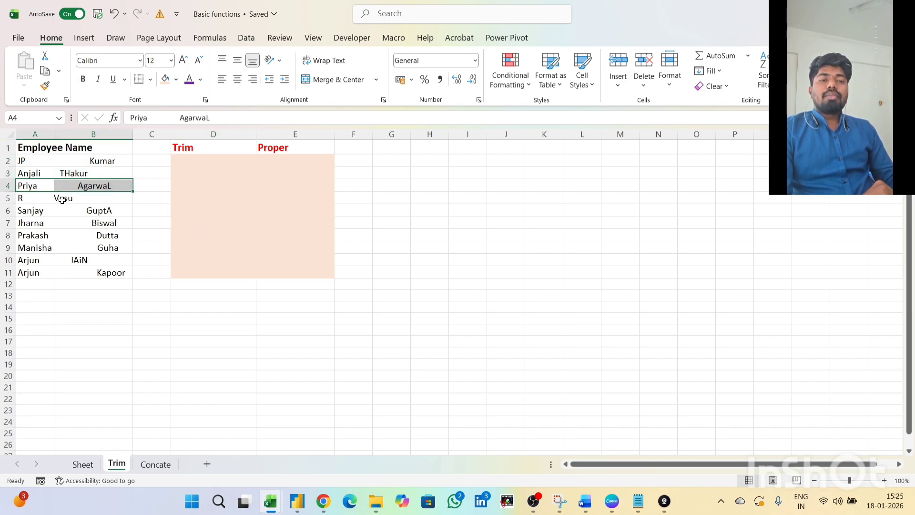
left_click(62, 199)
left_click(37, 202)
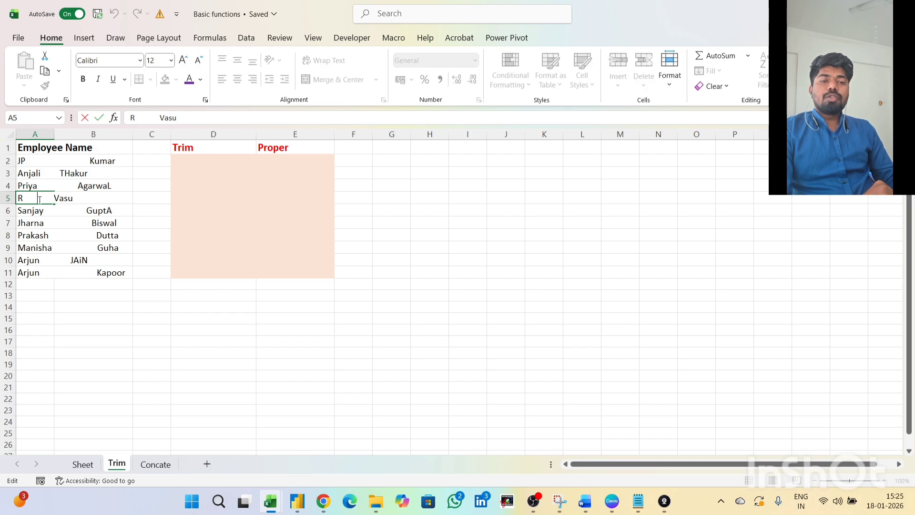
left_click(31, 213)
left_click(45, 173)
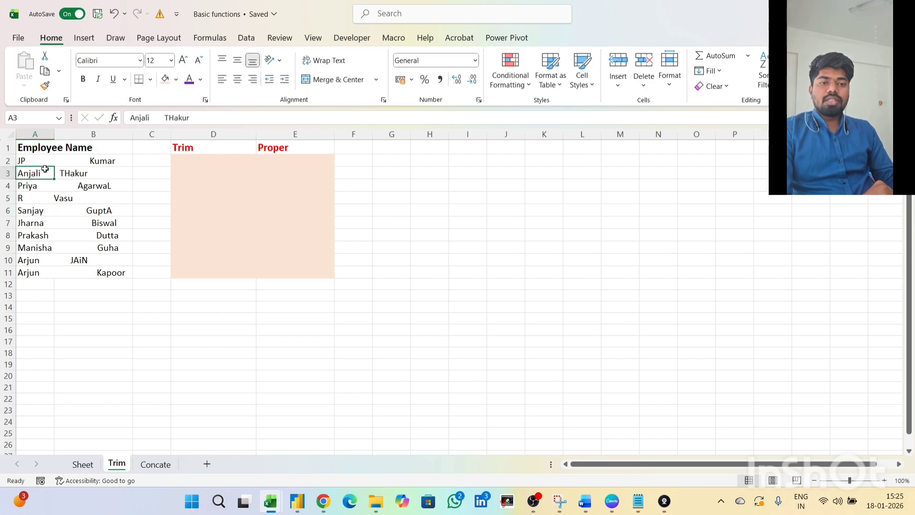
left_click(47, 160)
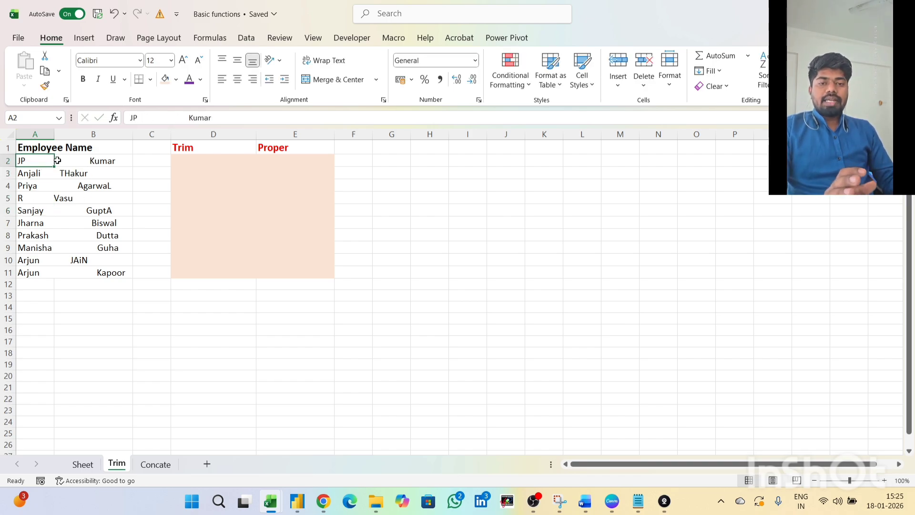
- Enter =TRIM(A2) in D2 and fill the formula down through D11
left_click(184, 163)
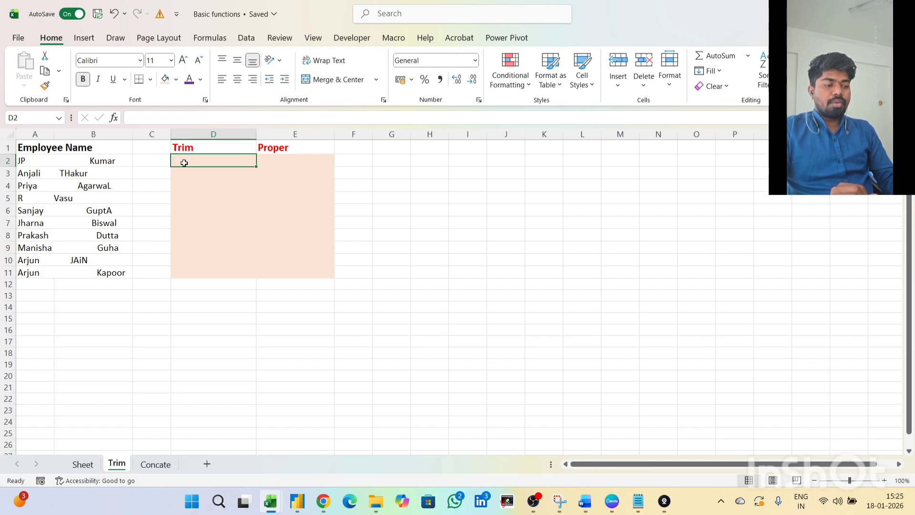
type("=TRIM(")
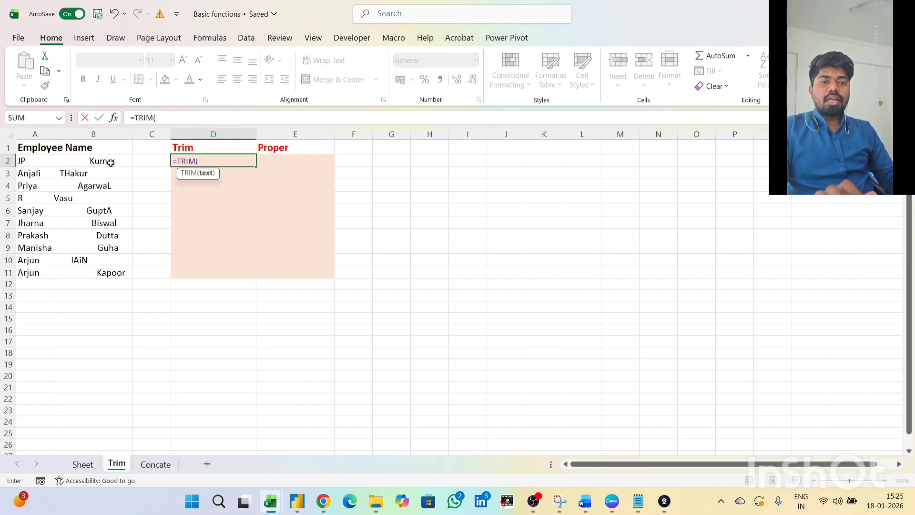
left_click(29, 160)
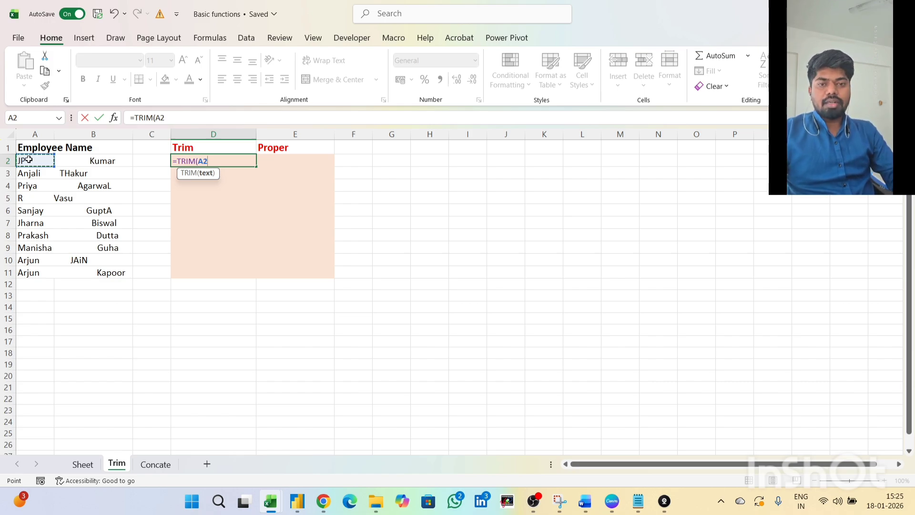
key("Return")
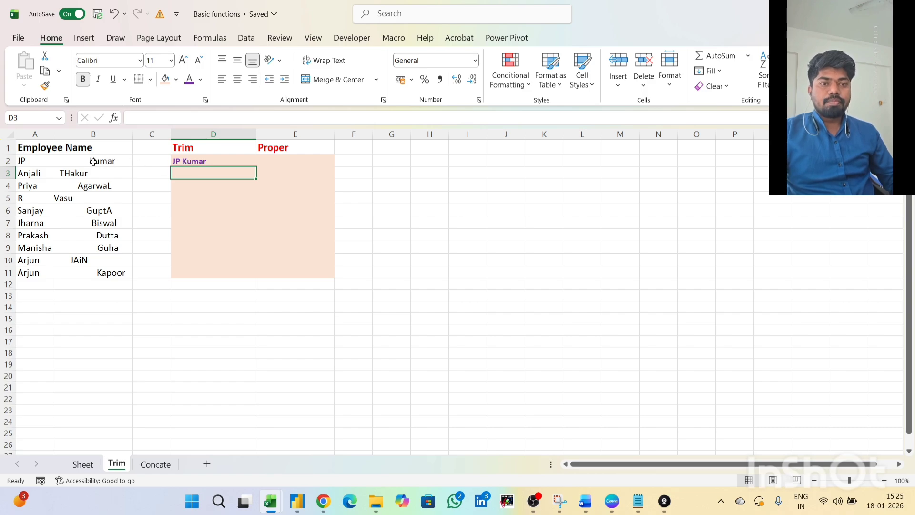
left_click(39, 161)
left_click(183, 160)
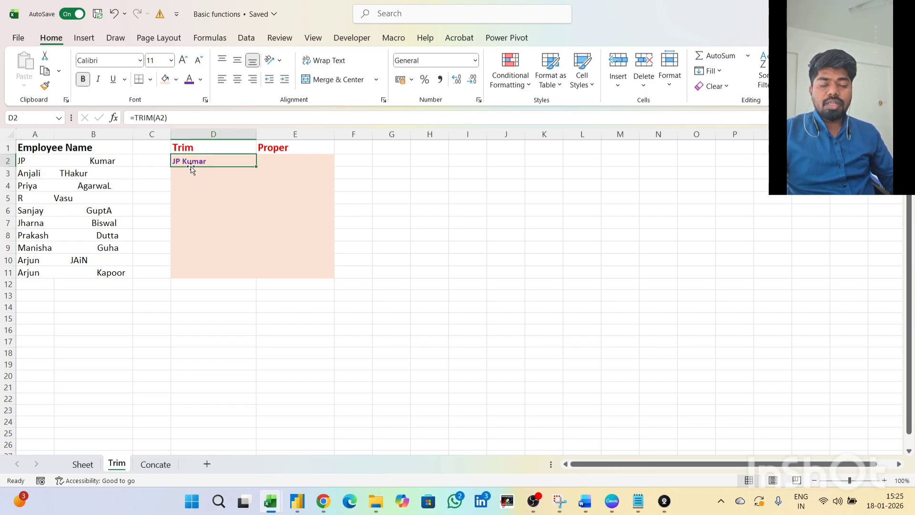
left_click_drag(256, 166, 245, 275)
- Compare the Trim results in column D with the original names, checking spacing and letter case in rows 2 to 6
left_click(190, 174)
left_click(51, 174)
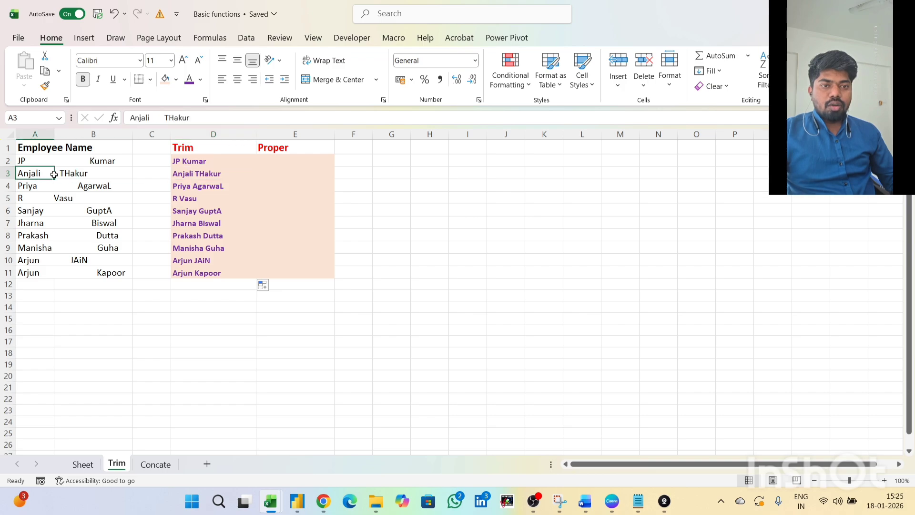
left_click(200, 176)
left_click(125, 187)
left_click(176, 187)
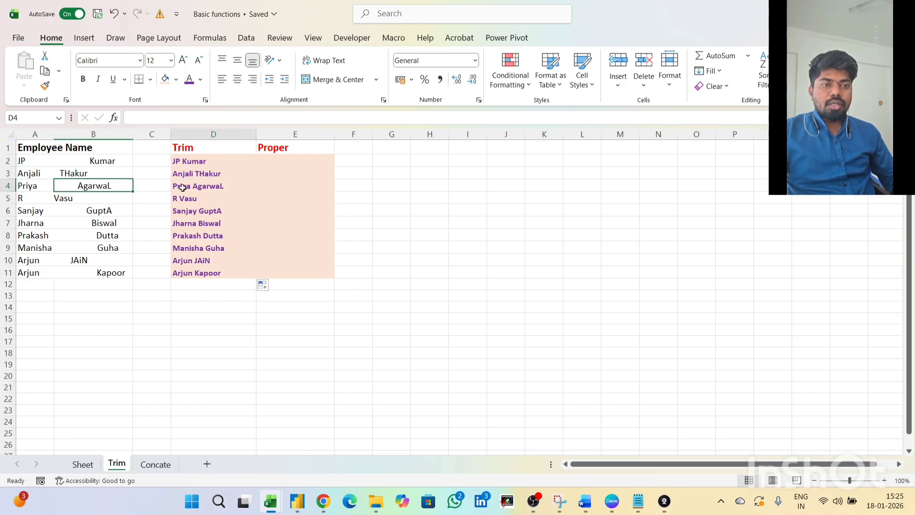
left_click(28, 208)
left_click(184, 212)
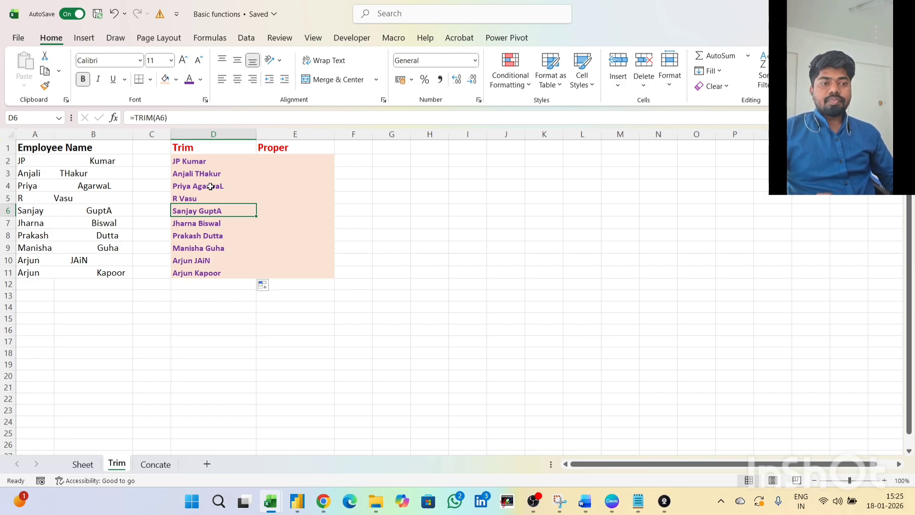
left_click(188, 174)
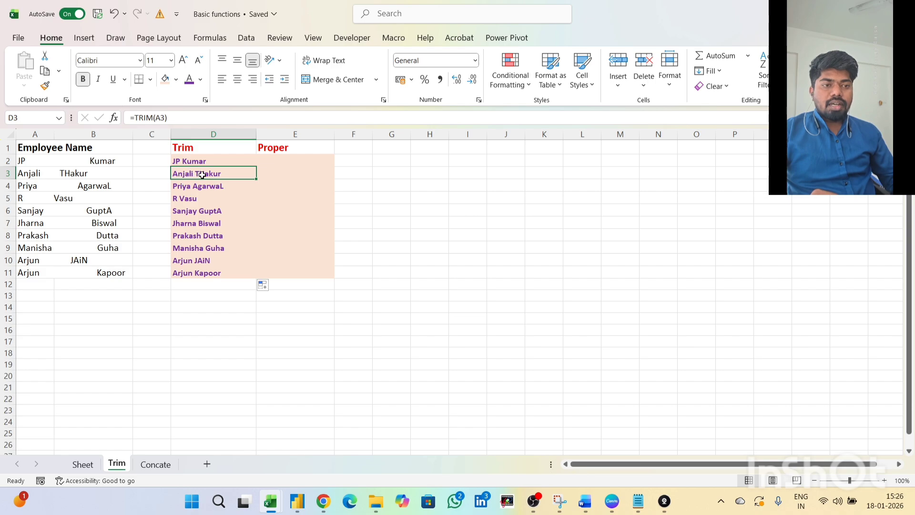
left_click(182, 189)
left_click(180, 162)
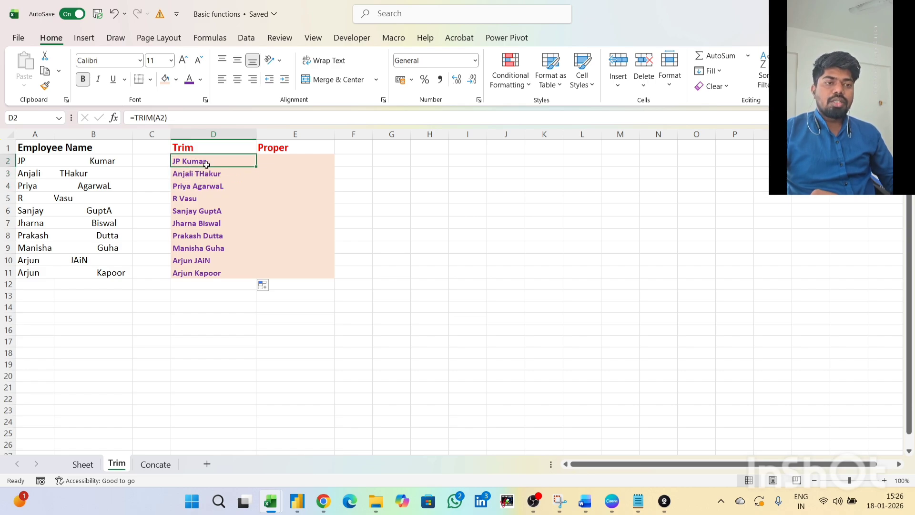
- Enter =PROPER(D2) in E2 and fill the formula down through E11
left_click(271, 162)
type("=PR")
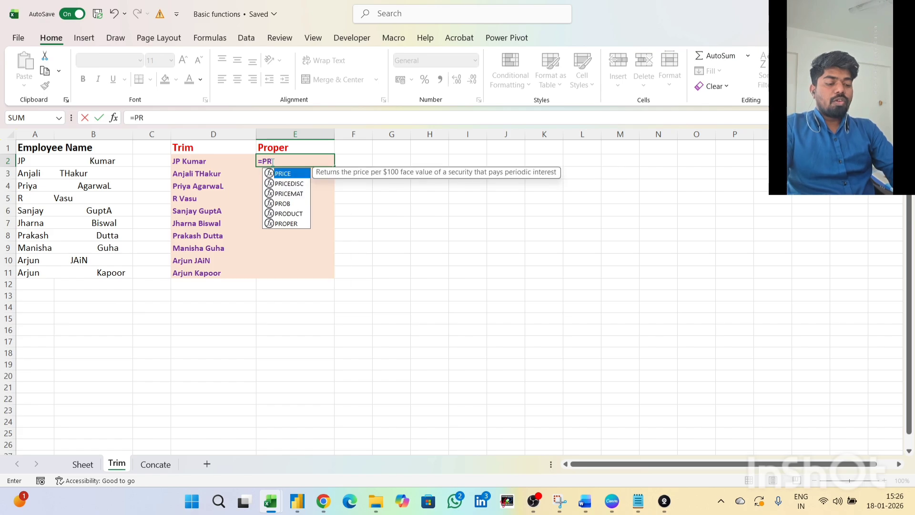
type("OPER(")
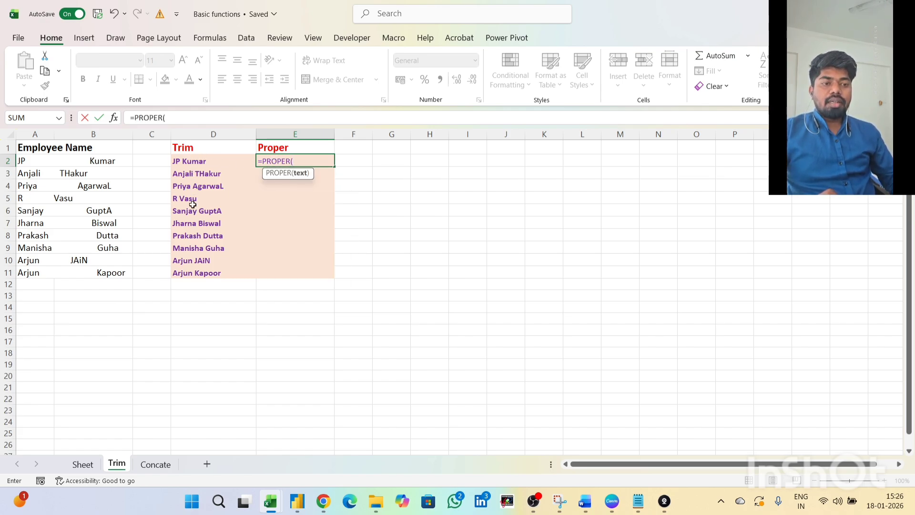
left_click(190, 160)
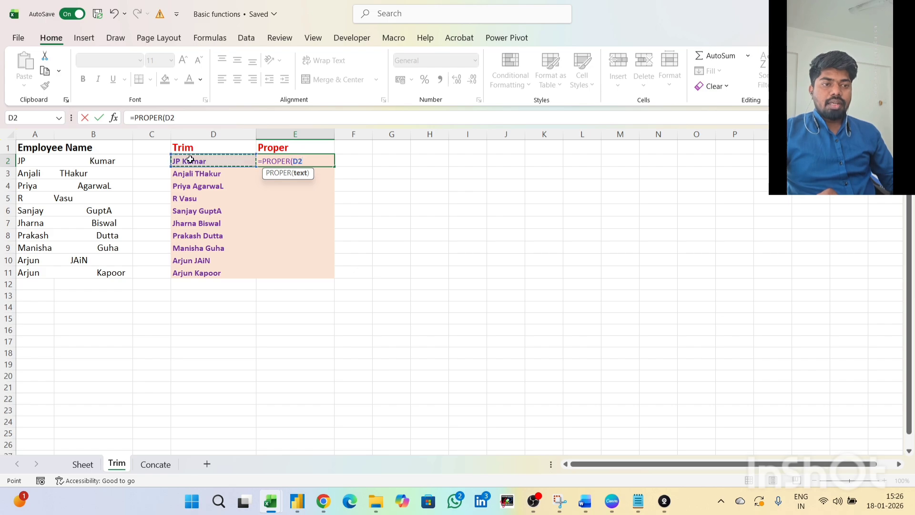
key("Return")
left_click(316, 163)
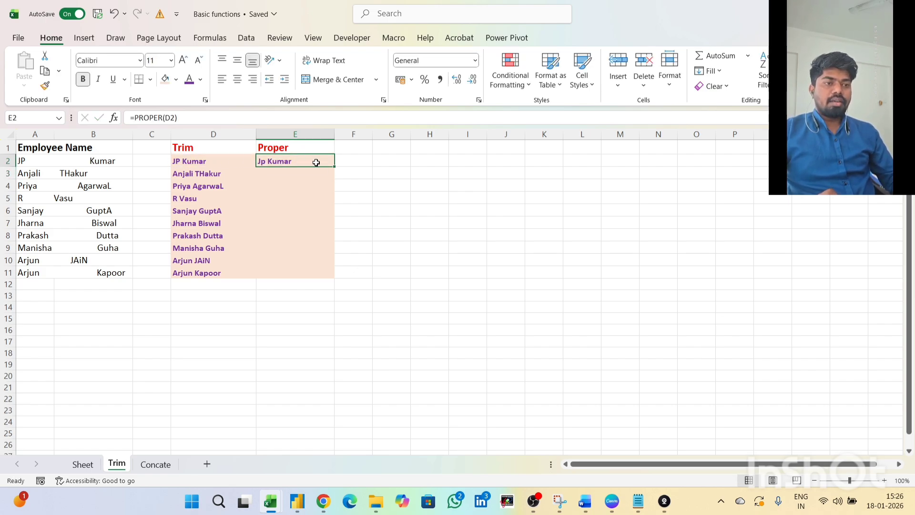
left_click_drag(337, 165, 331, 263)
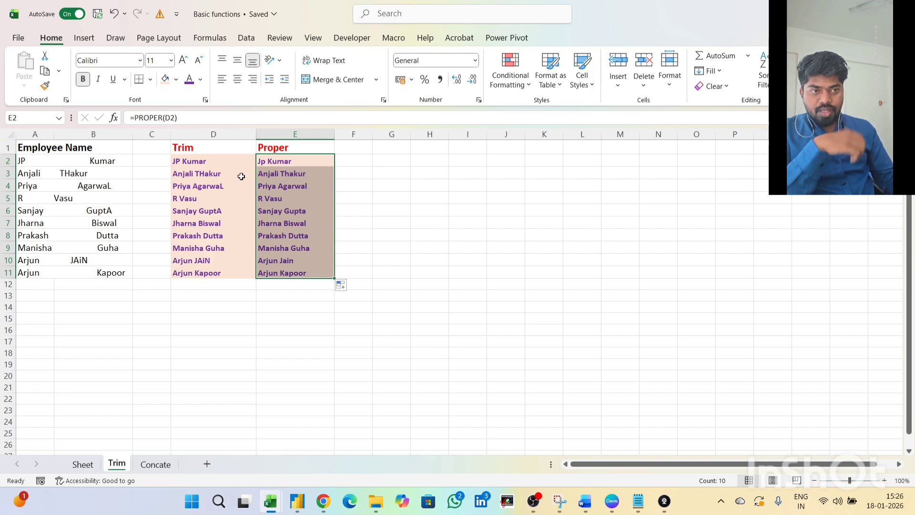
- Compare the capitalization of the Proper results in E2:E11 with the trimmed names in column D
left_click(281, 175)
left_click(193, 162)
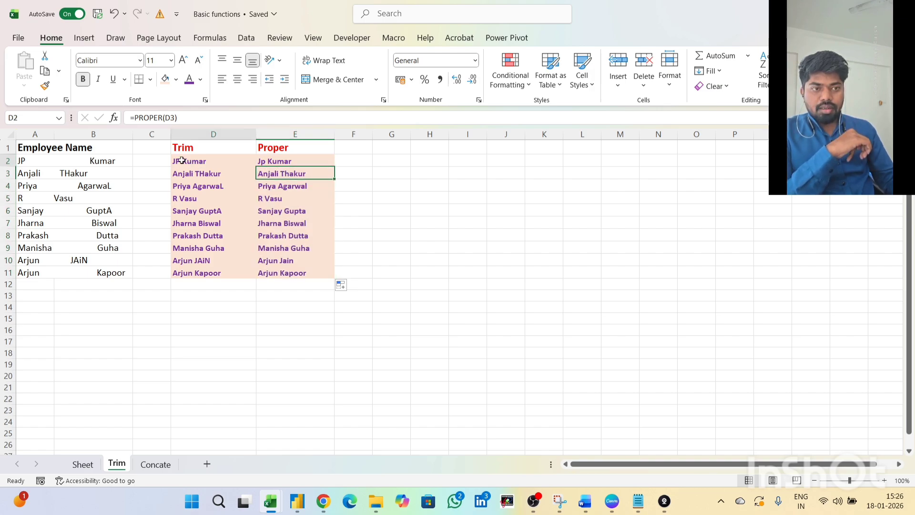
left_click(268, 162)
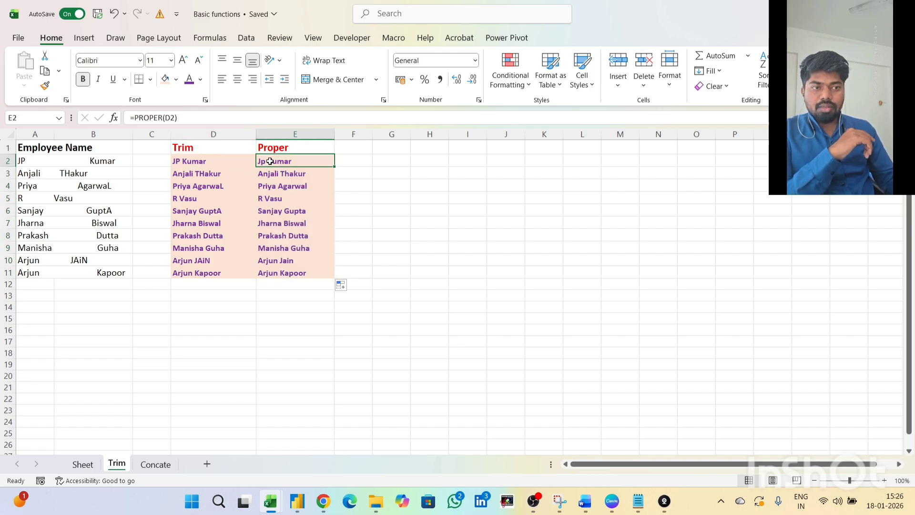
left_click(178, 200)
left_click(198, 226)
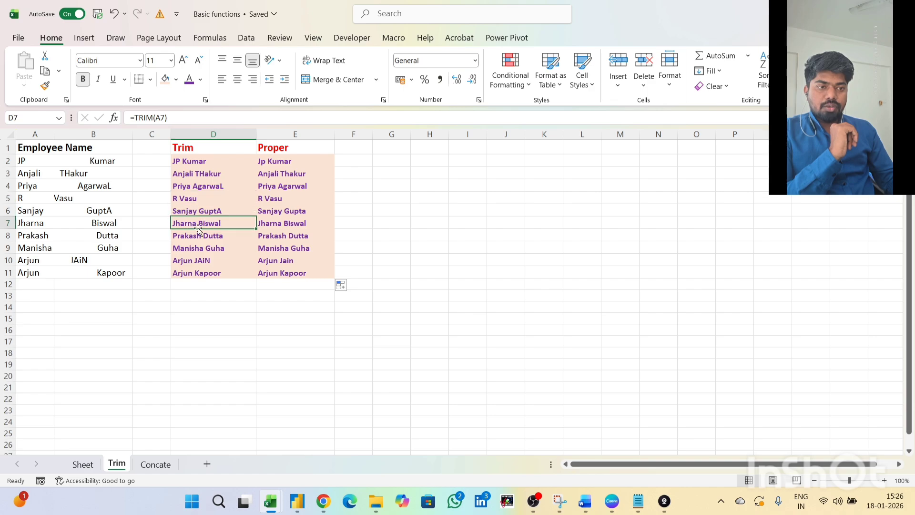
left_click(192, 272)
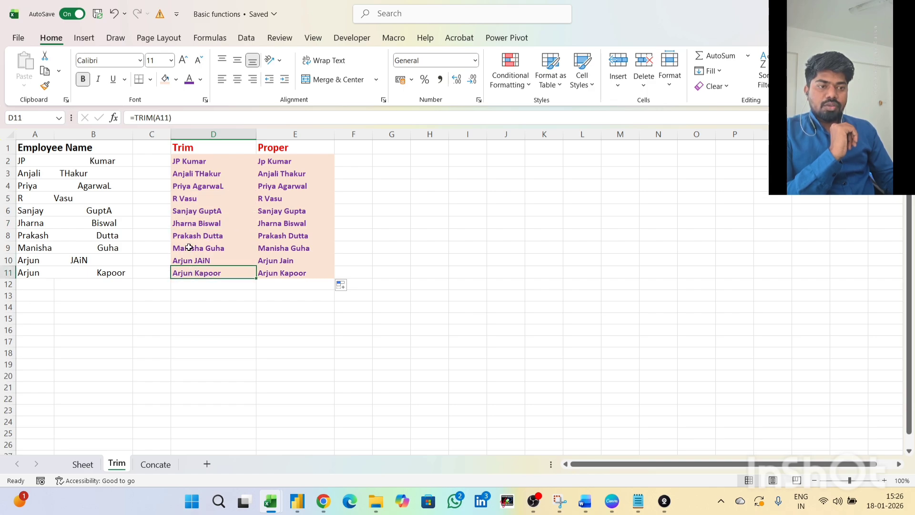
left_click(224, 249)
left_click_drag(283, 162, 278, 272)
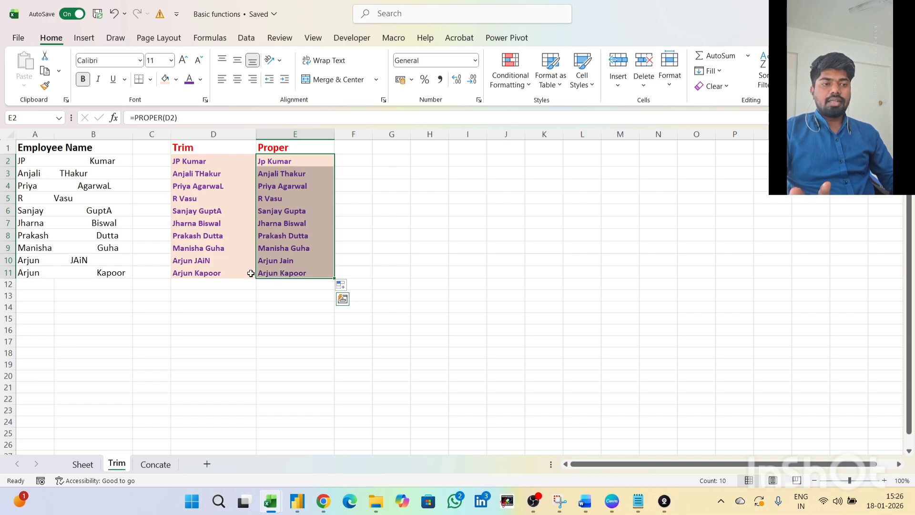
- Switch to the Concate sheet and clear the faulty formula from D2
left_click(150, 468)
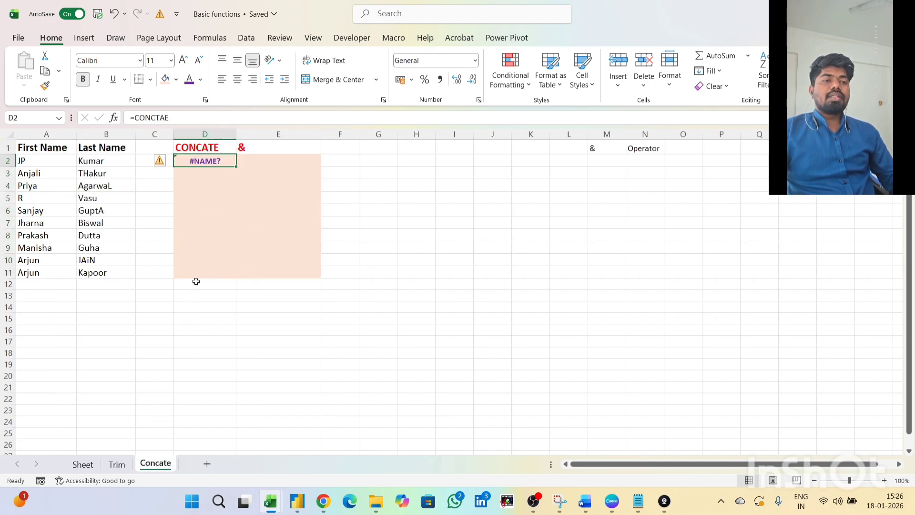
key("Delete")
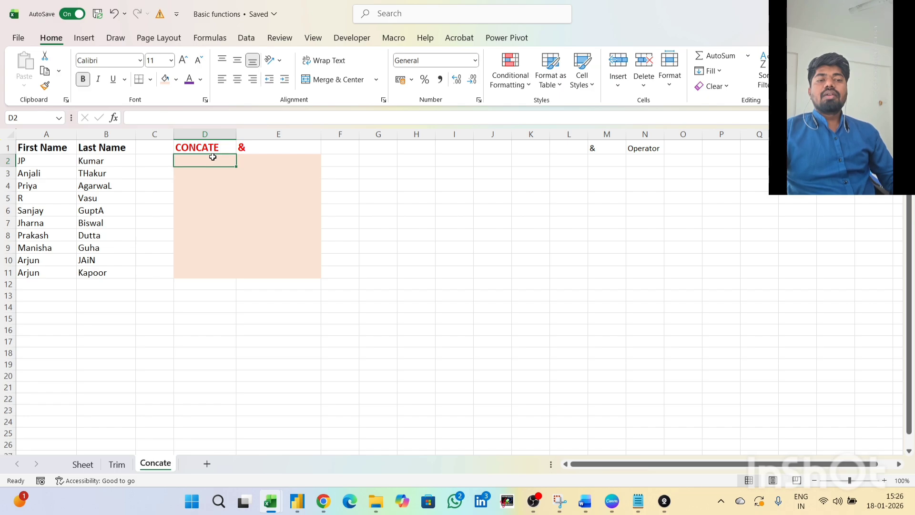
- Examine the First Name and Last Name columns and the separate name parts in rows 2 and 3
left_click_drag(54, 147, 47, 249)
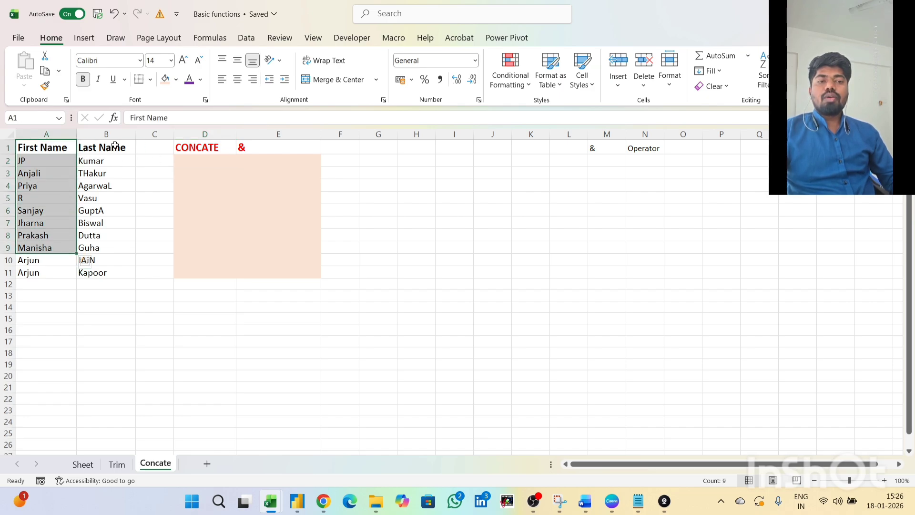
left_click_drag(116, 136, 104, 251)
left_click(45, 138)
left_click(106, 134)
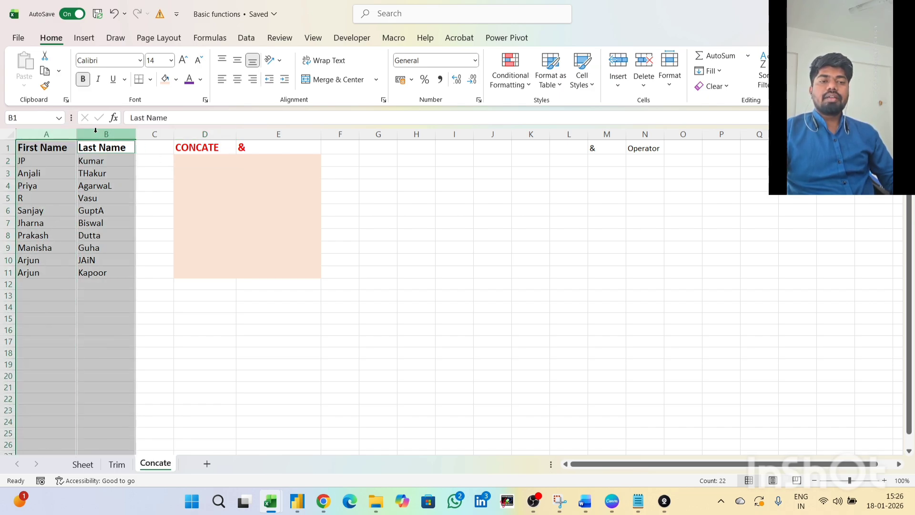
left_click(35, 159)
left_click(92, 162)
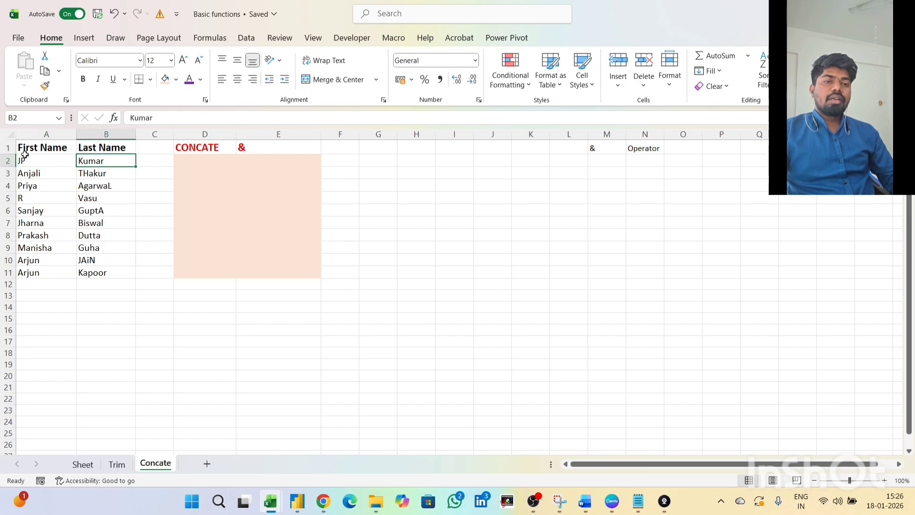
left_click(93, 174)
left_click(26, 163)
left_click(93, 164)
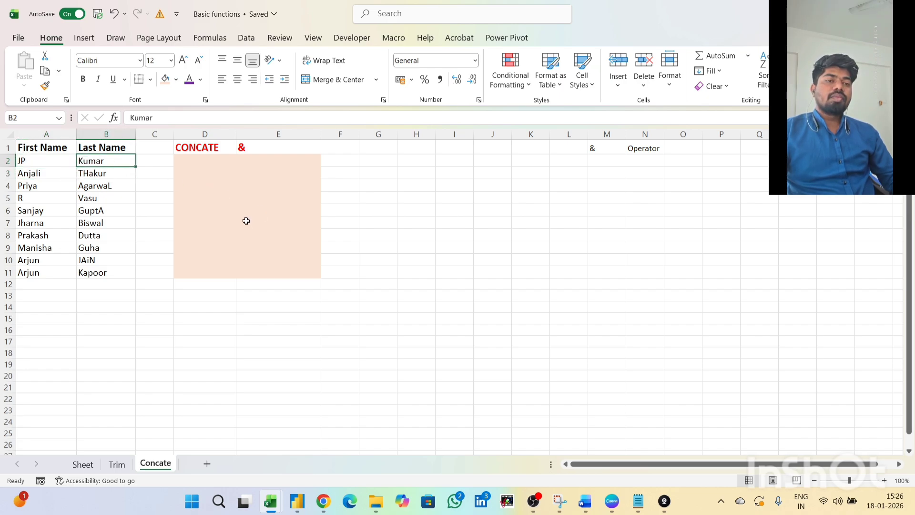
- Enter the row 2 employee's full name in G2 as a sample, with a space between first and last name
left_click(372, 163)
type("JP")
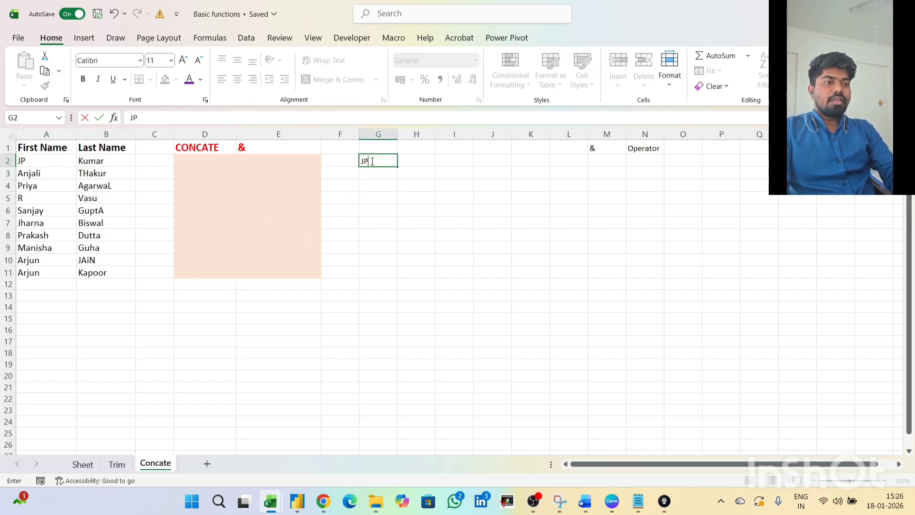
type(" Kumar'")
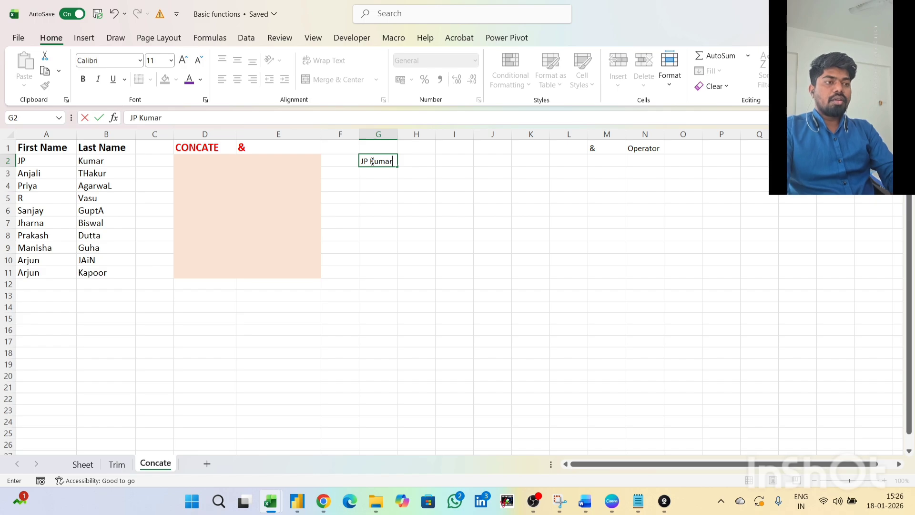
key("Return")
key("Left")
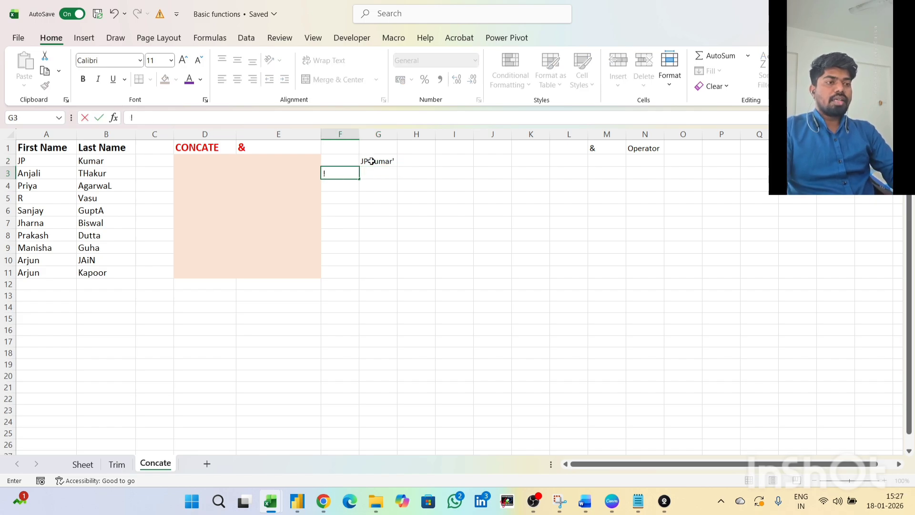
left_click(384, 157)
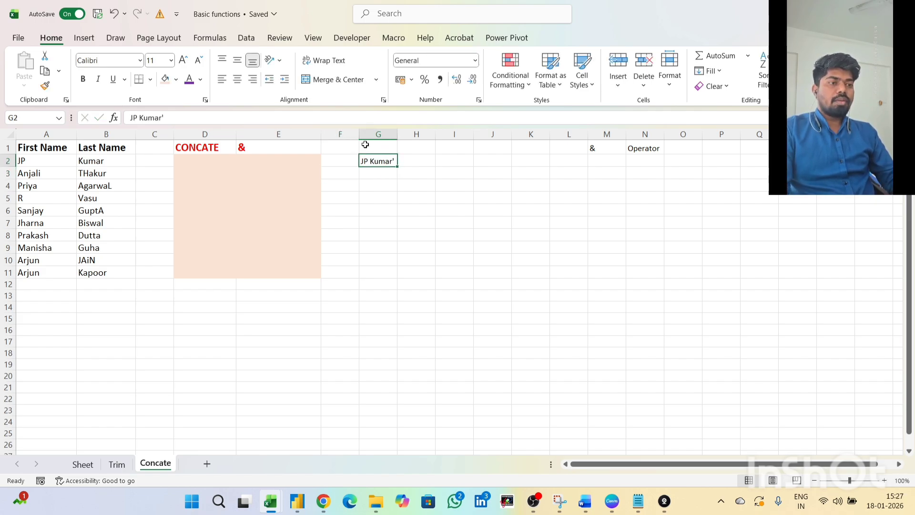
left_click(284, 122)
key("BackSpace")
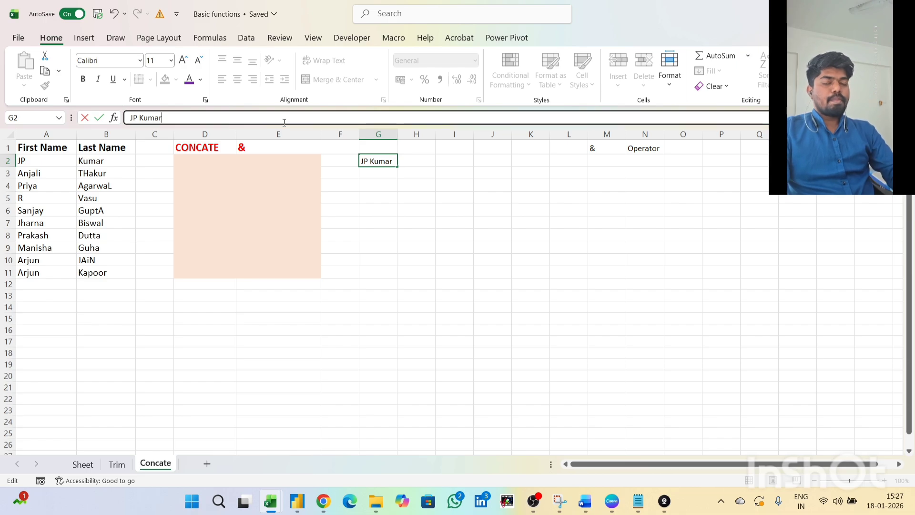
key("Return")
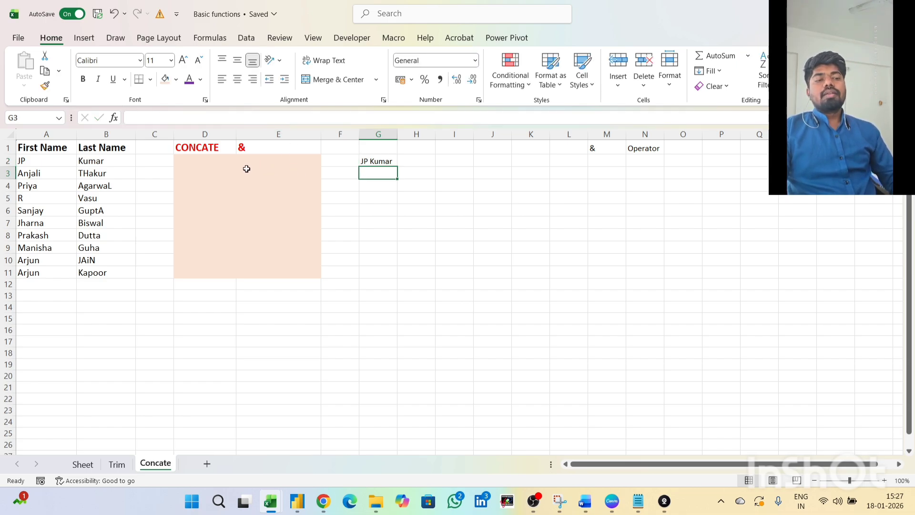
- Enter =CONCAT(A2,B2) in D2 to join the row 2 first and last names without a separator
left_click(217, 159)
type("=co")
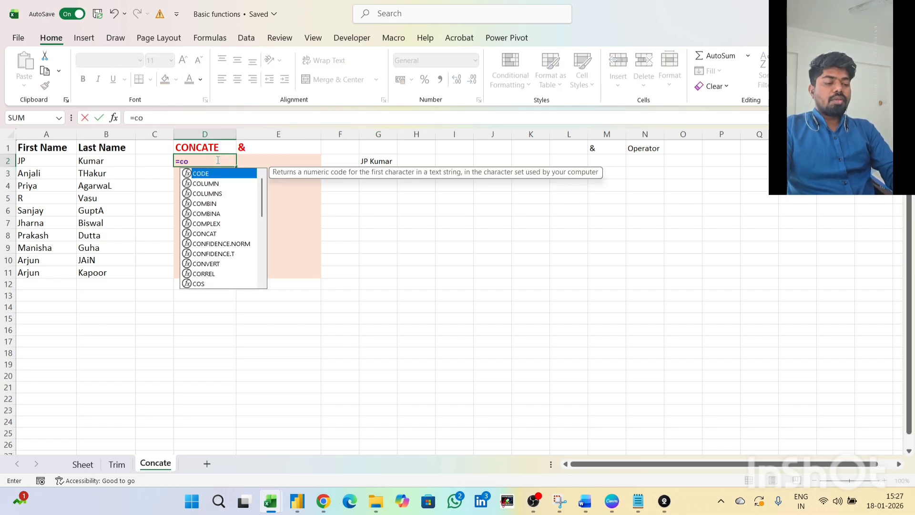
type("ncate")
key("BackSpace")
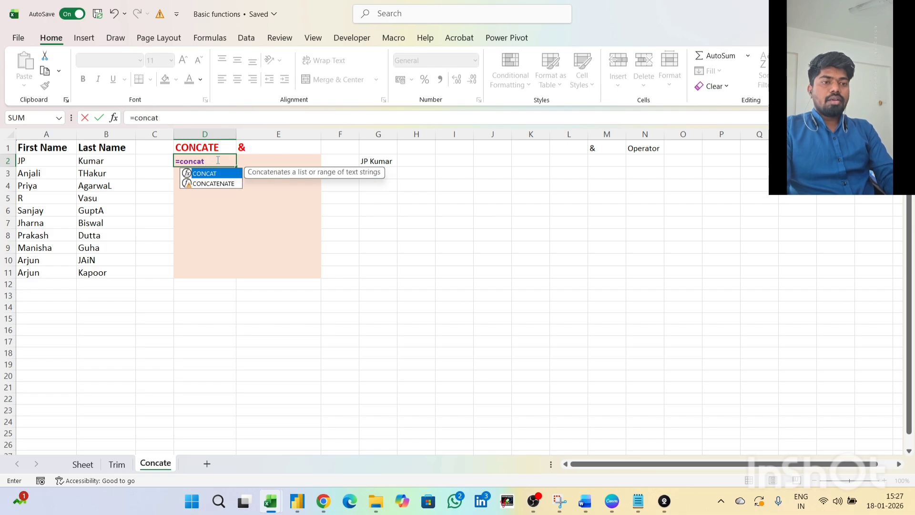
key("Tab")
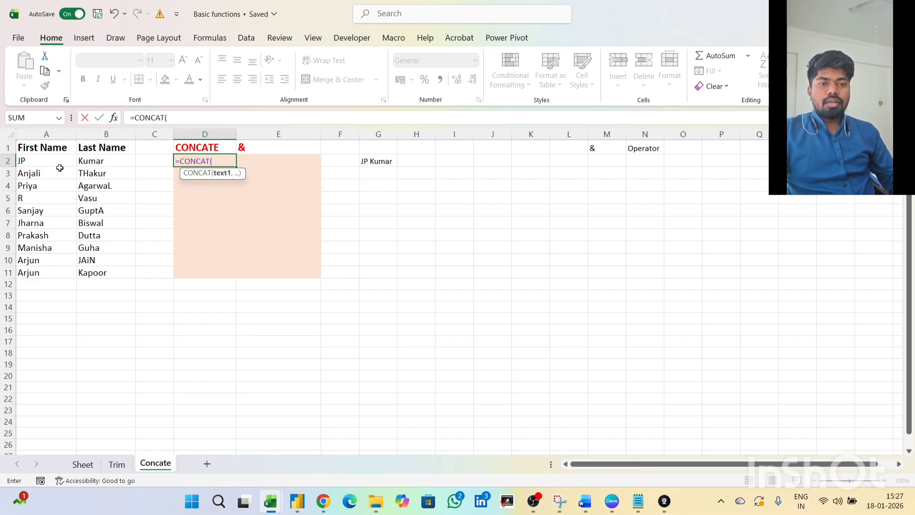
left_click(56, 161)
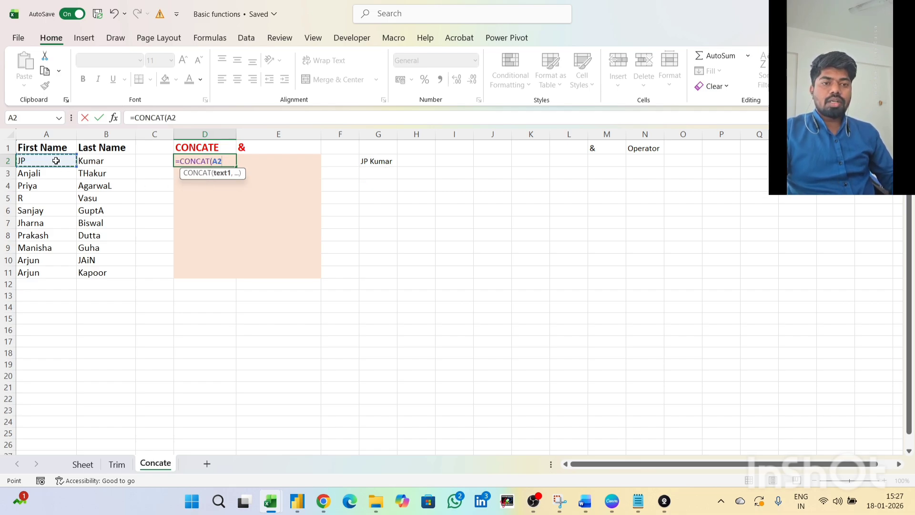
type(",")
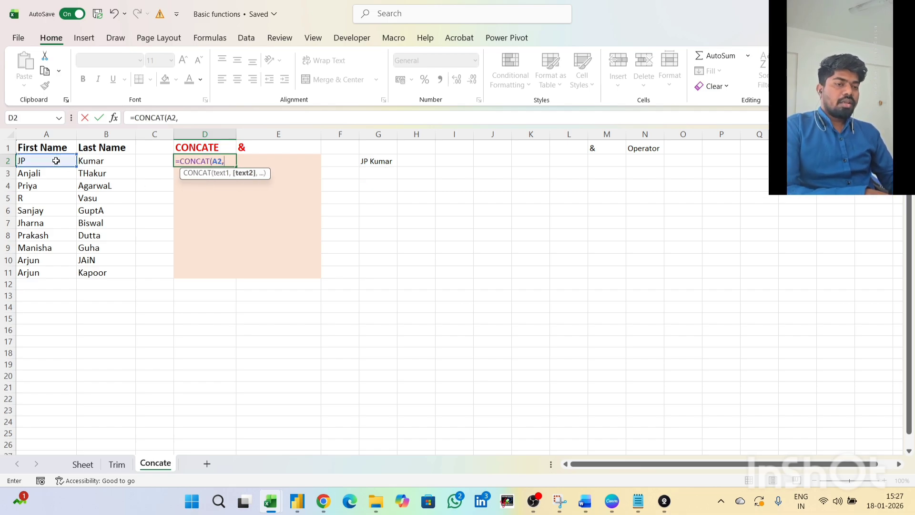
left_click(90, 160)
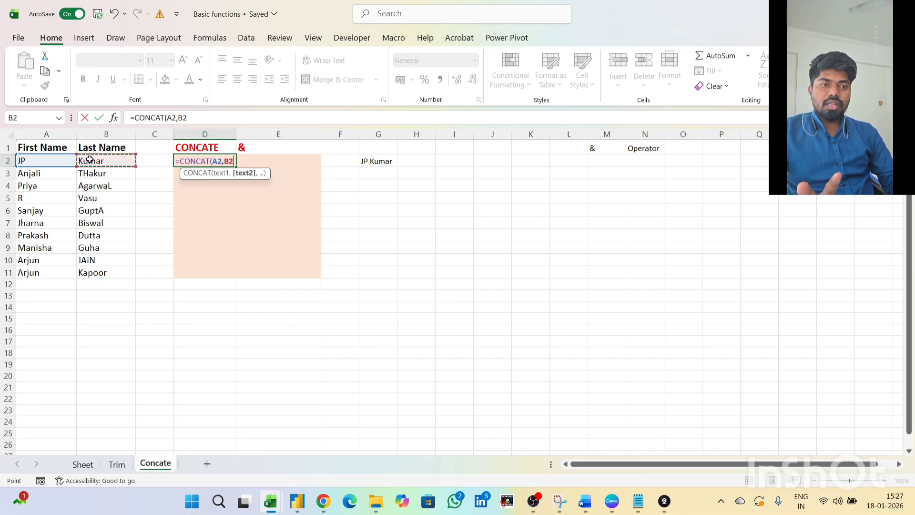
key("Return")
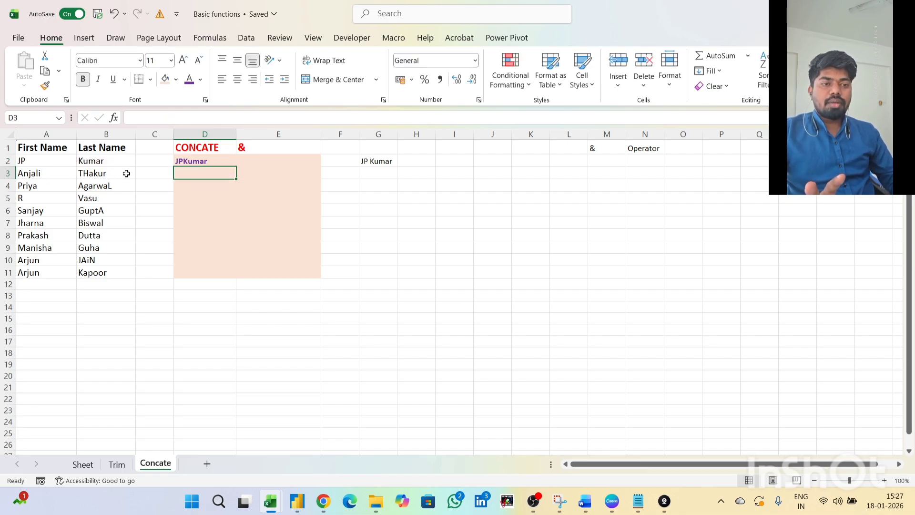
- Replace the D2 formula with =CONCAT(A2," ",B2) to put a space between the names, and fill it down to D11
left_click(188, 160)
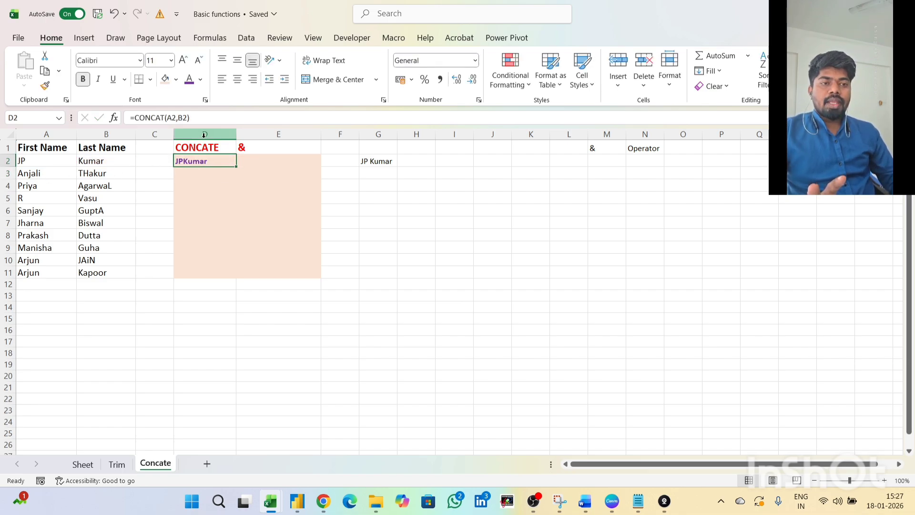
type("=caon")
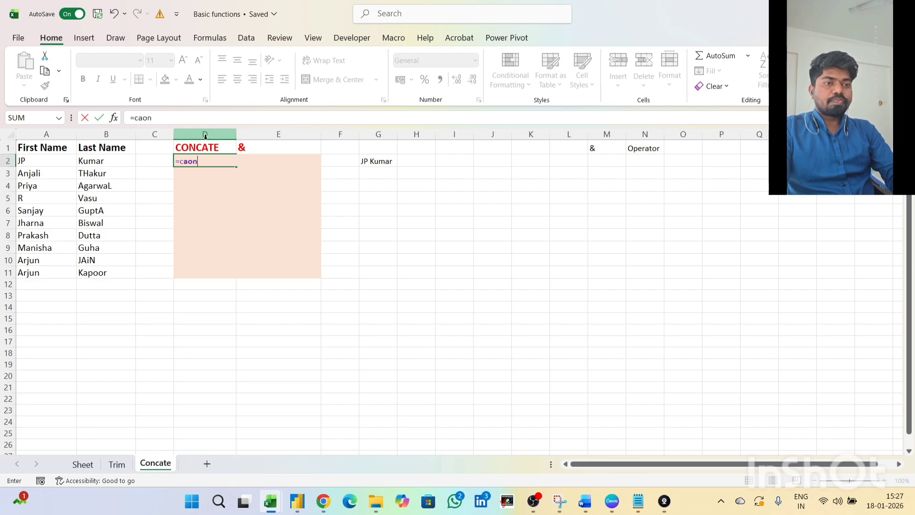
key("BackSpace")
type("ONCAT(")
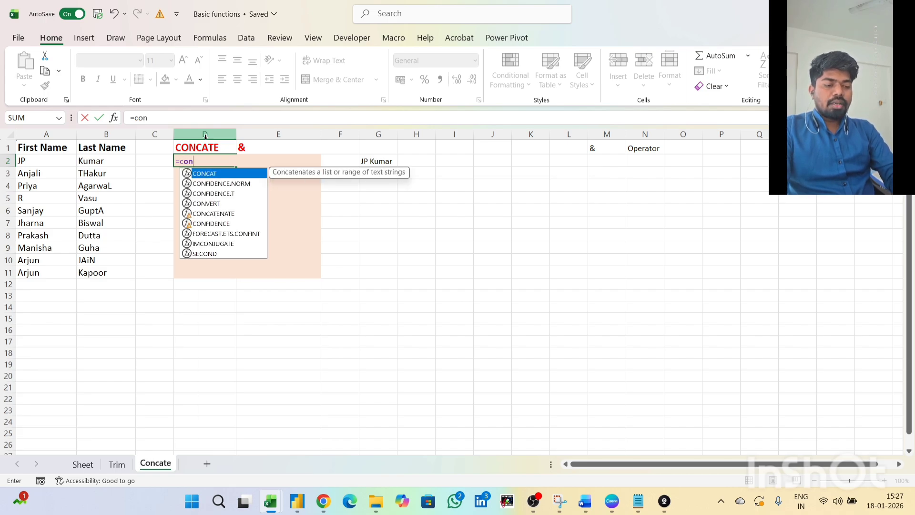
key("Tab")
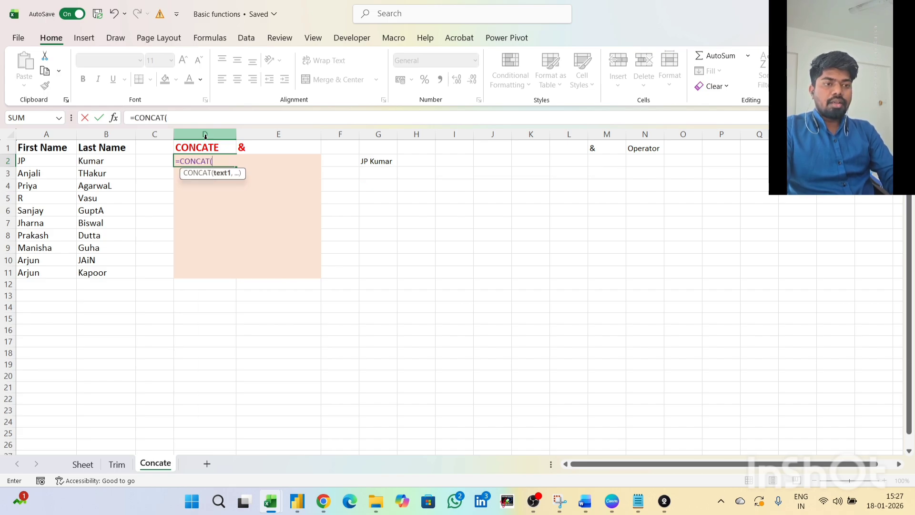
left_click(49, 163)
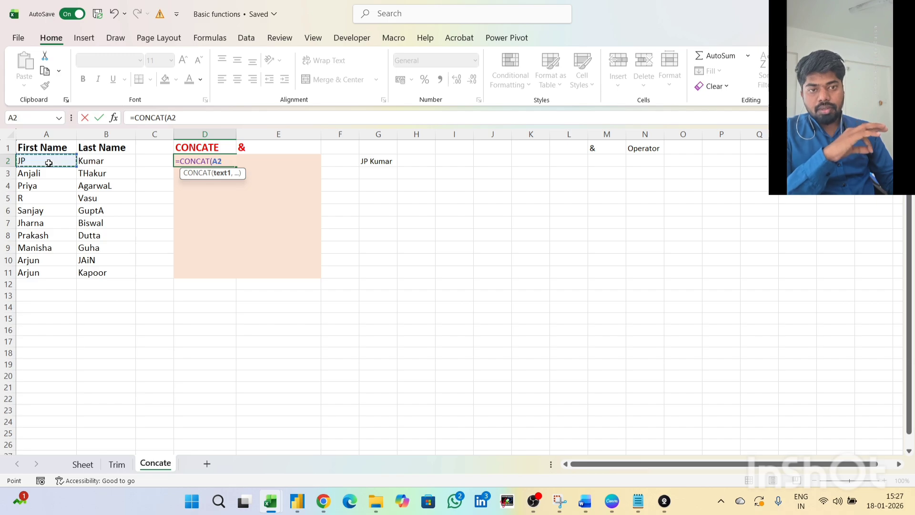
type(",")
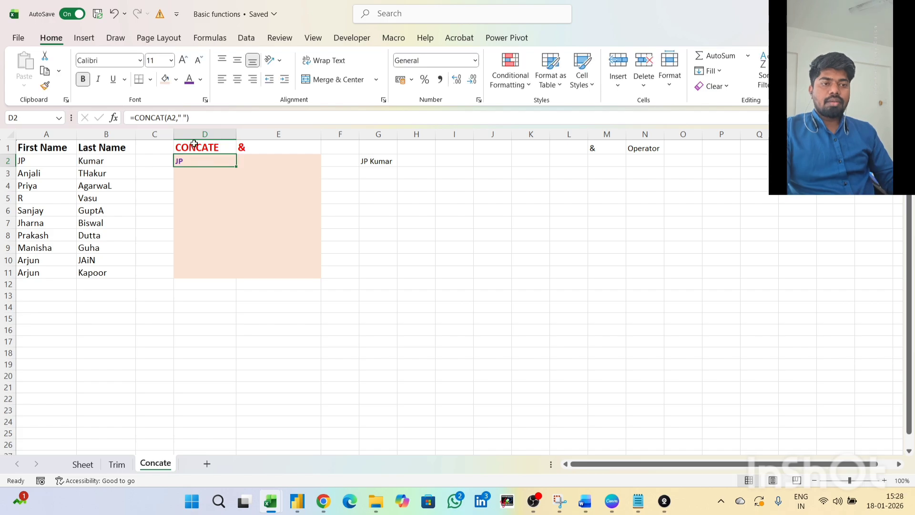
left_click(189, 118)
type(",")
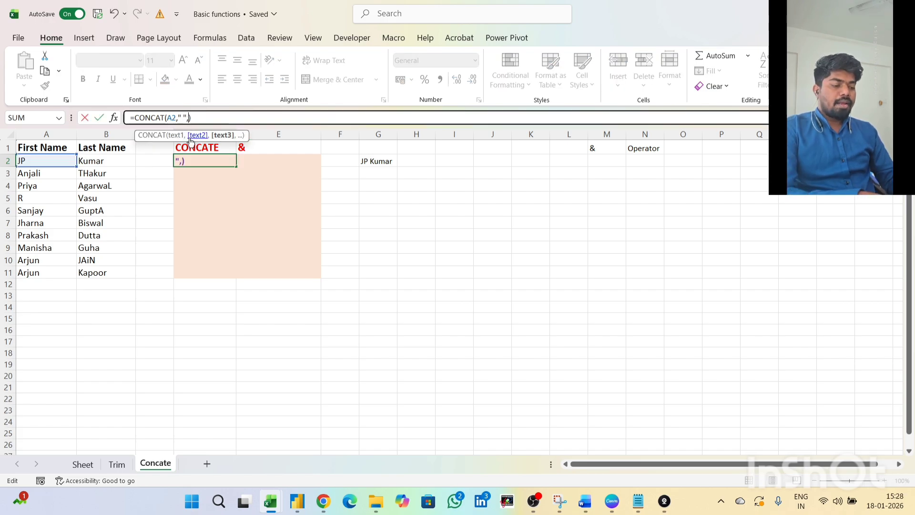
left_click(88, 161)
key("Return")
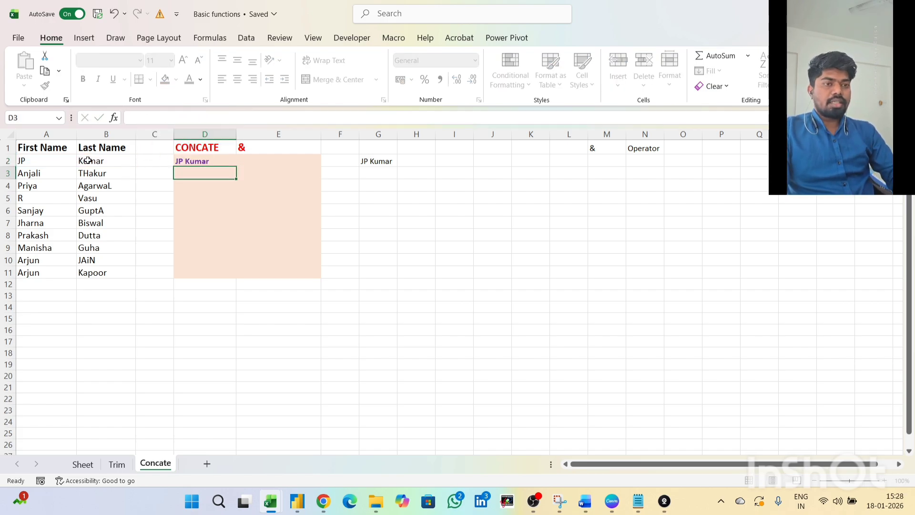
left_click(198, 161)
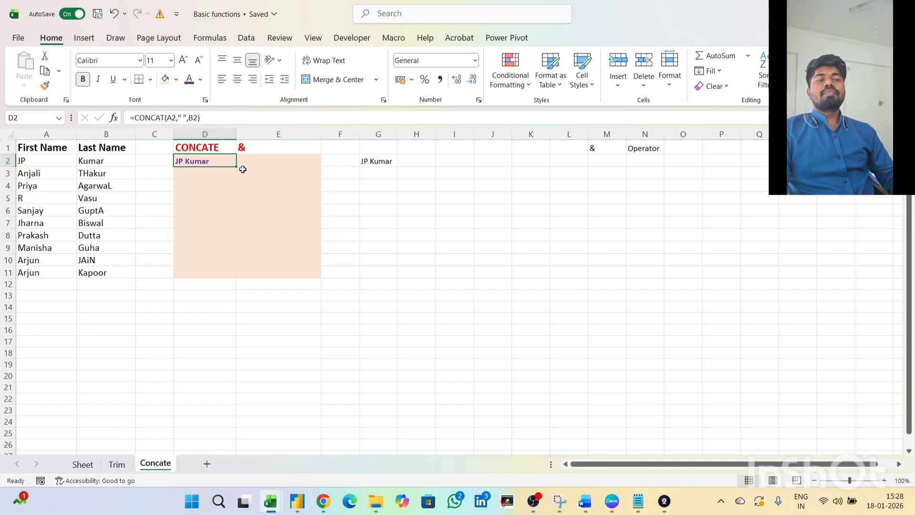
left_click_drag(236, 166, 237, 274)
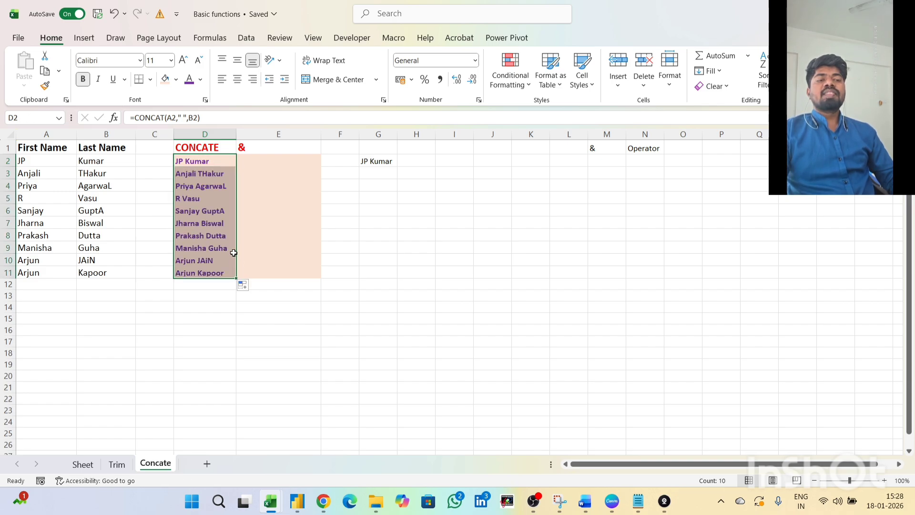
- Change the separator in the D2 CONCAT formula to an asterisk, giving =CONCAT(A2,"*",B2)
left_click(182, 160)
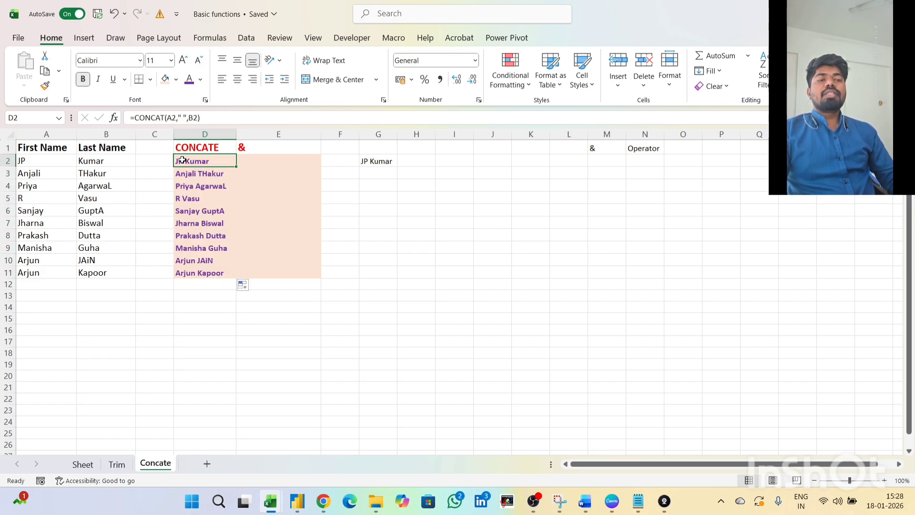
left_click(189, 117)
key("BackSpace")
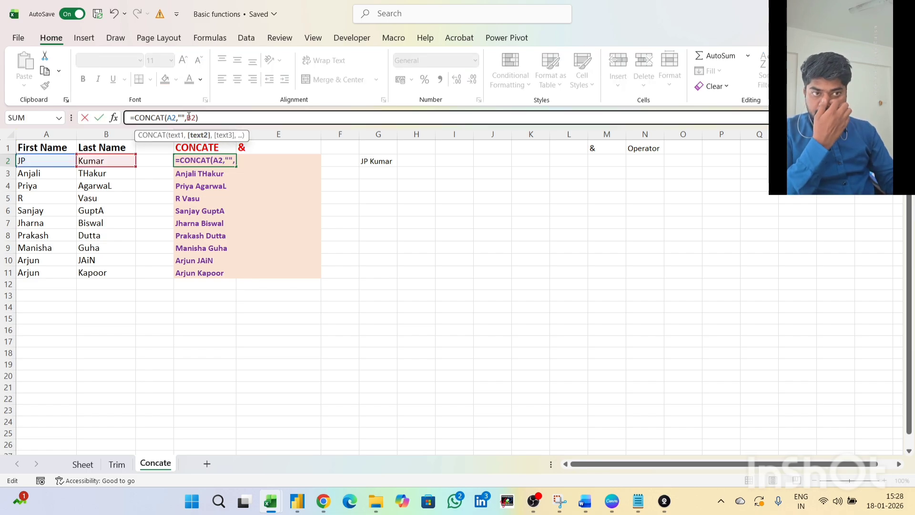
type("&")
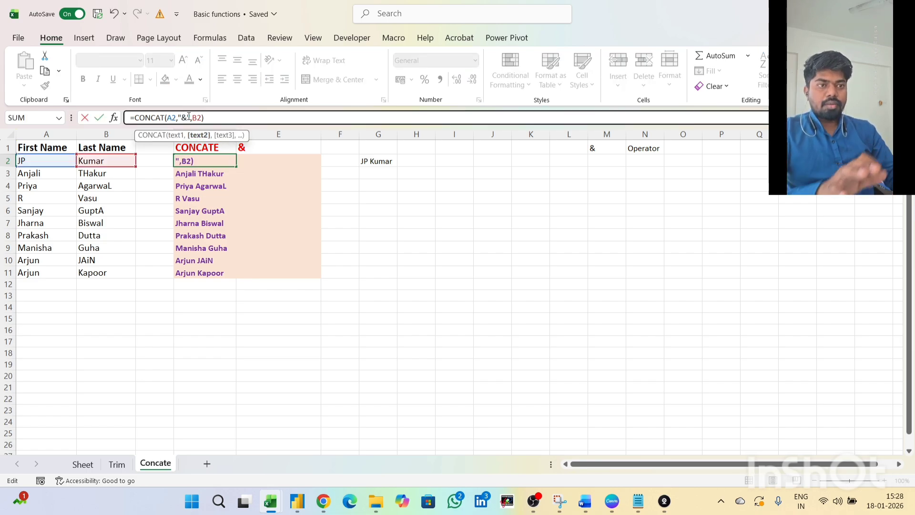
key("BackSpace")
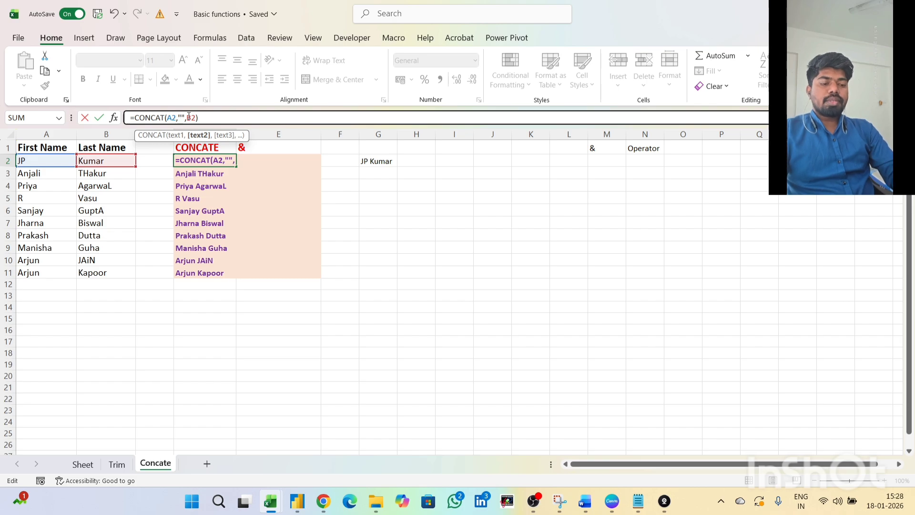
type("*")
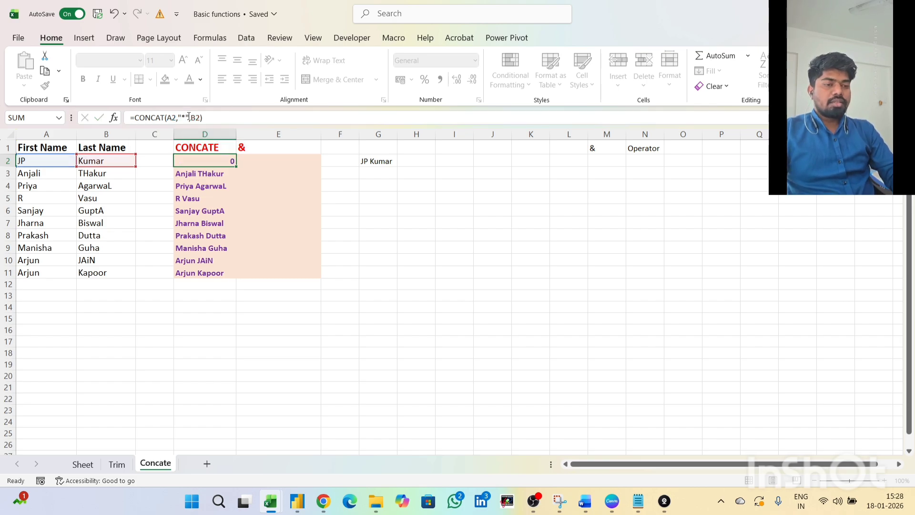
key("Return")
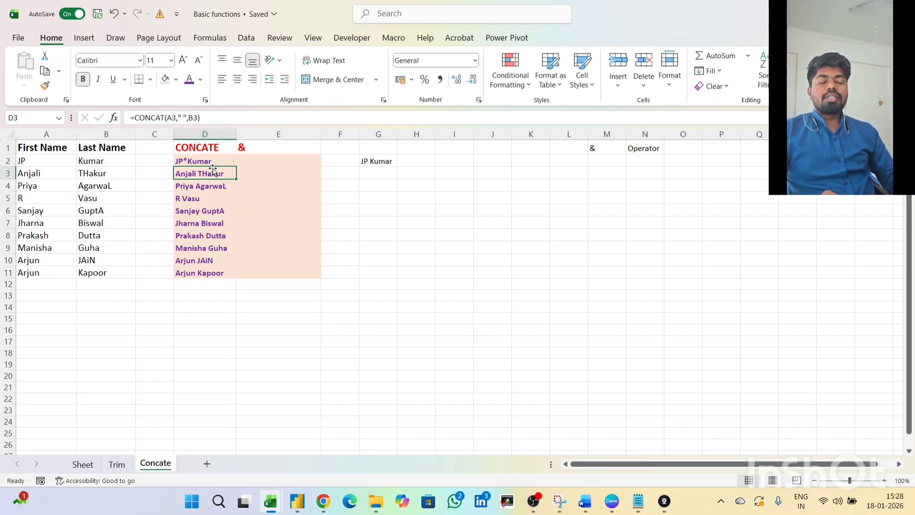
- Fill the asterisk-separated CONCAT formula from D2 down to D11
left_click(238, 165)
left_click(233, 162)
left_click_drag(238, 165, 236, 277)
left_click(233, 162)
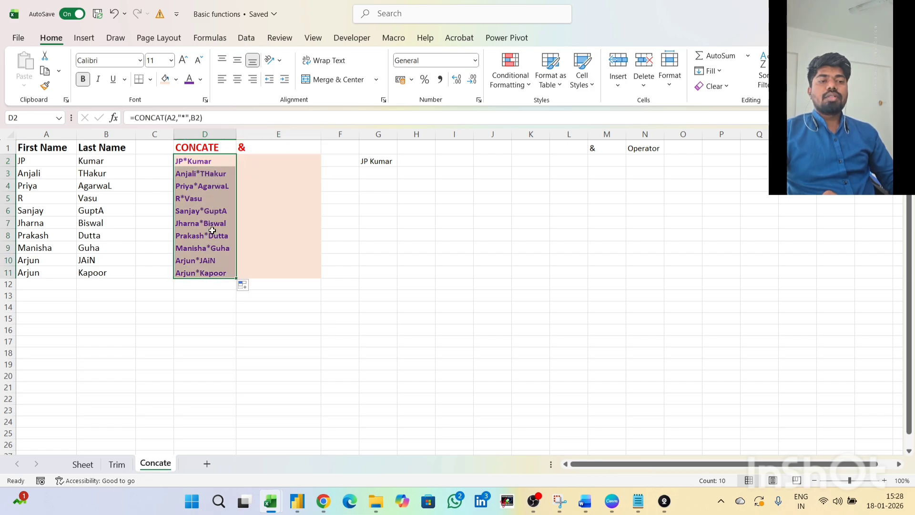
left_click_drag(212, 231, 205, 247)
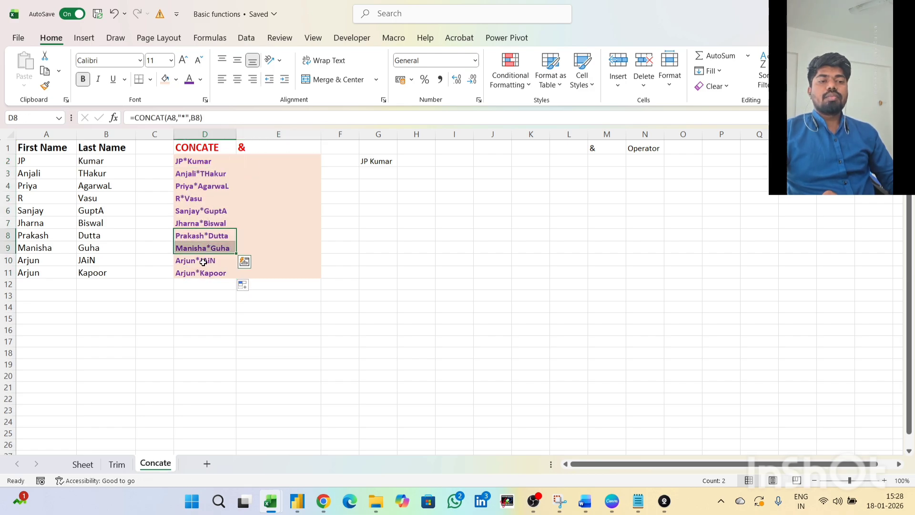
- Join the row 2 first and last names in E2 with =A2&B2, and compare the formula with the CONCAT one in D2
left_click(245, 160)
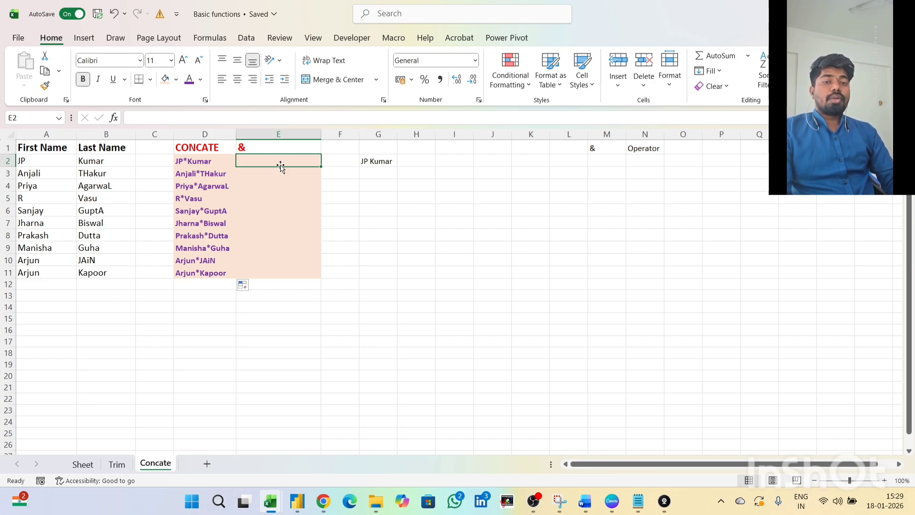
type("=")
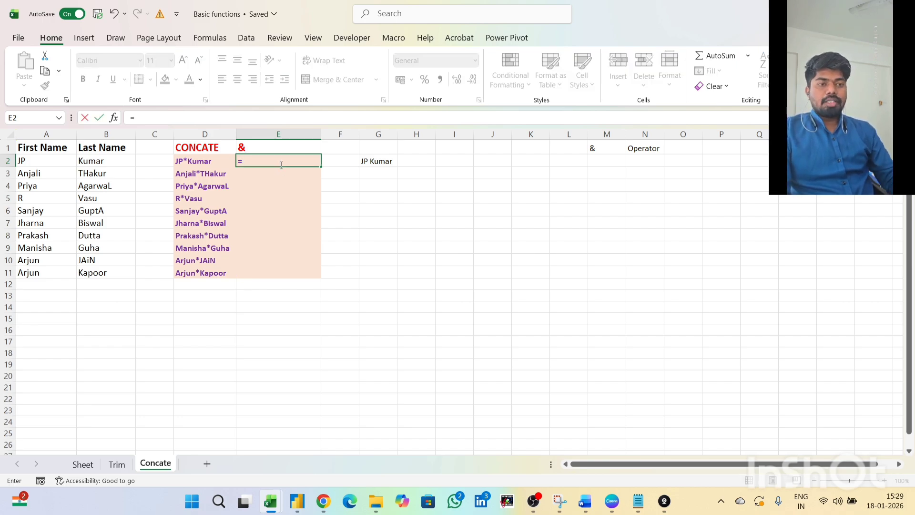
left_click(72, 159)
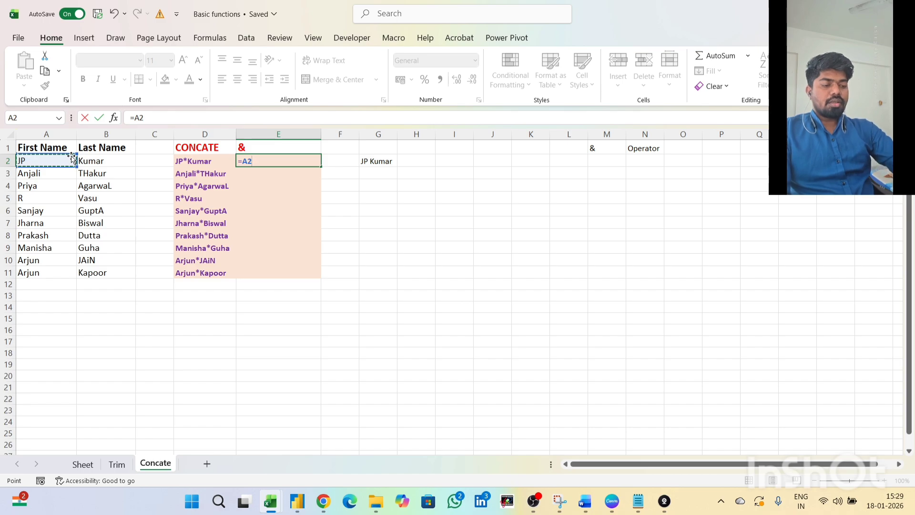
type("&")
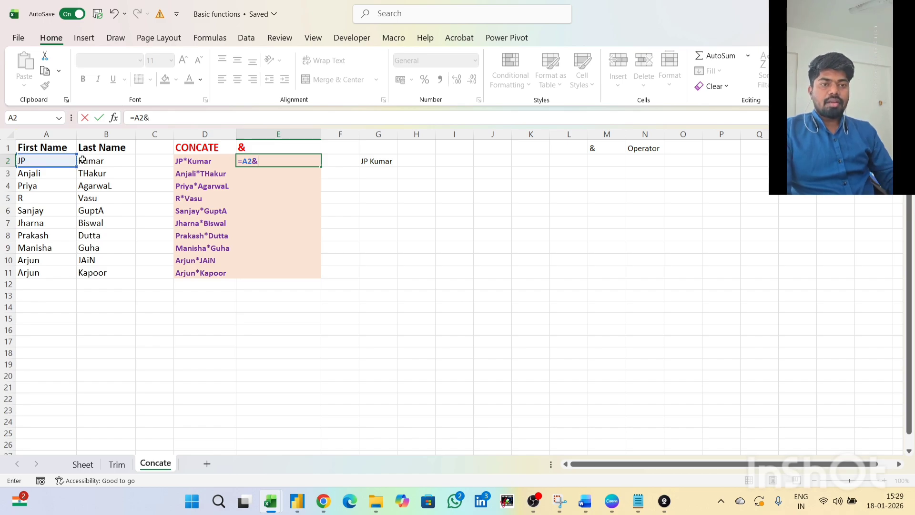
left_click(87, 159)
key("Return")
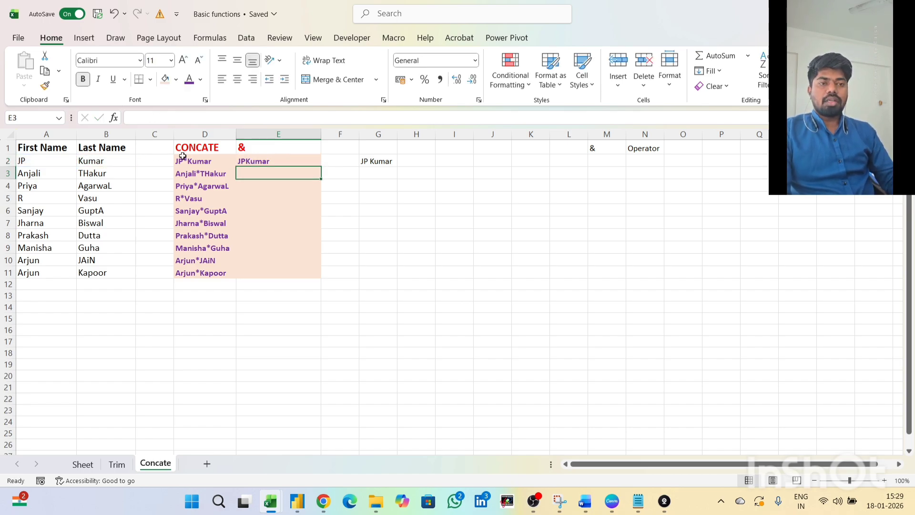
left_click(247, 162)
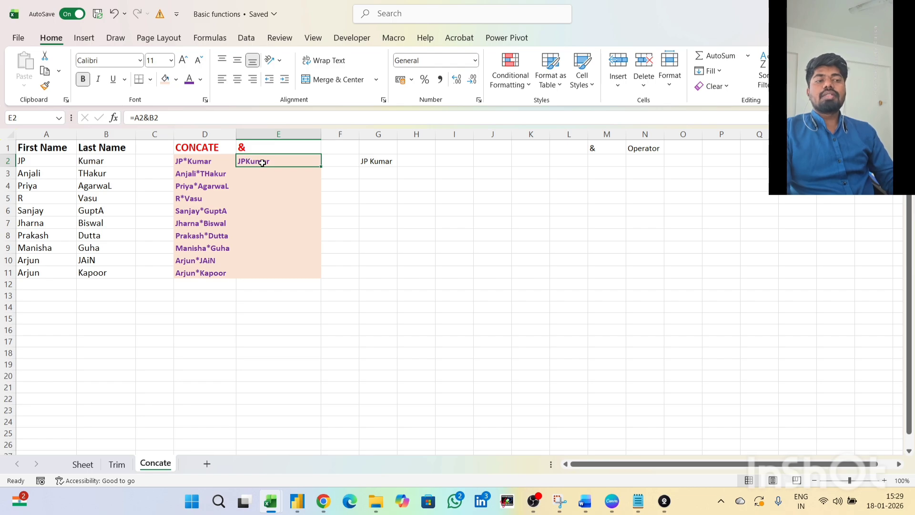
left_click(199, 161)
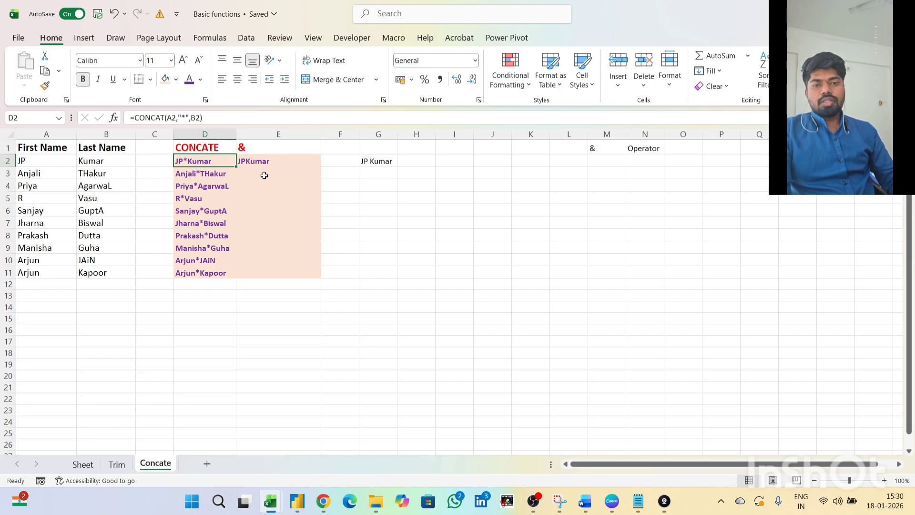
- Switch to the sheet named Sheet and review the Exact column against the employee names in A2:B2
left_click(79, 466)
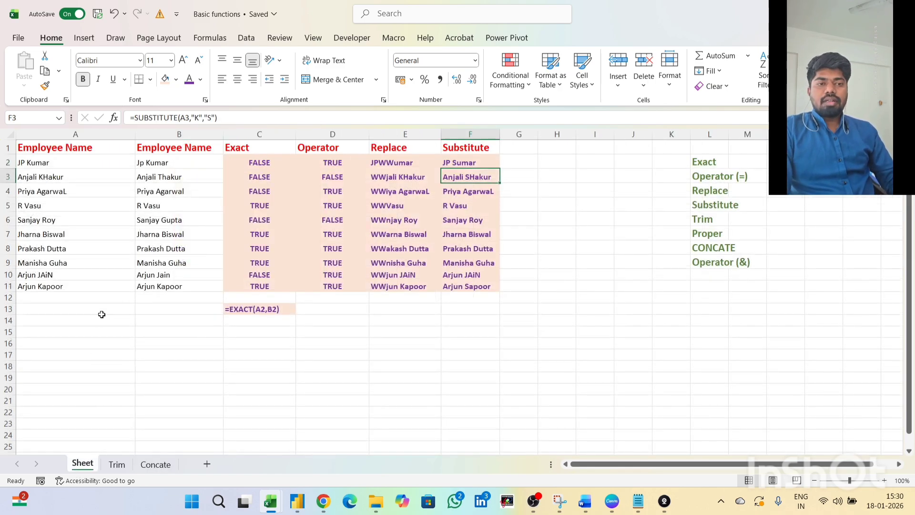
left_click(157, 289)
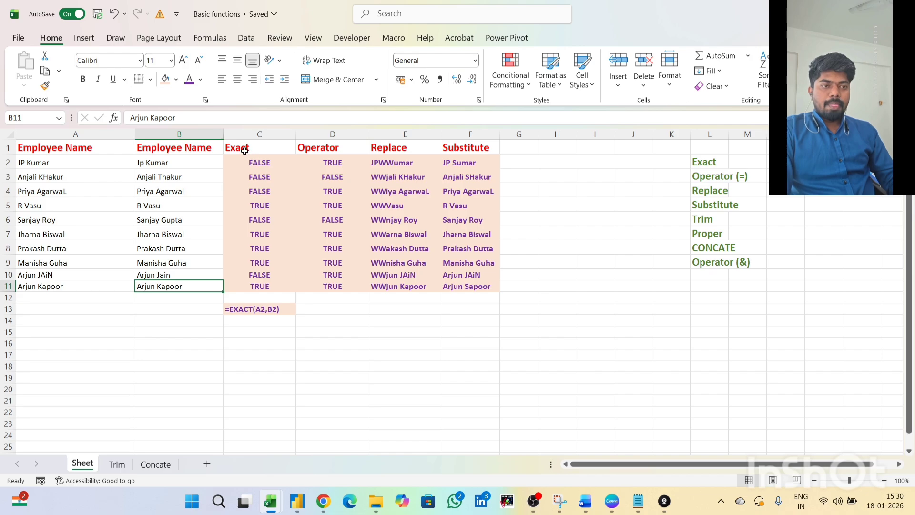
left_click(244, 150)
left_click_drag(48, 166, 138, 159)
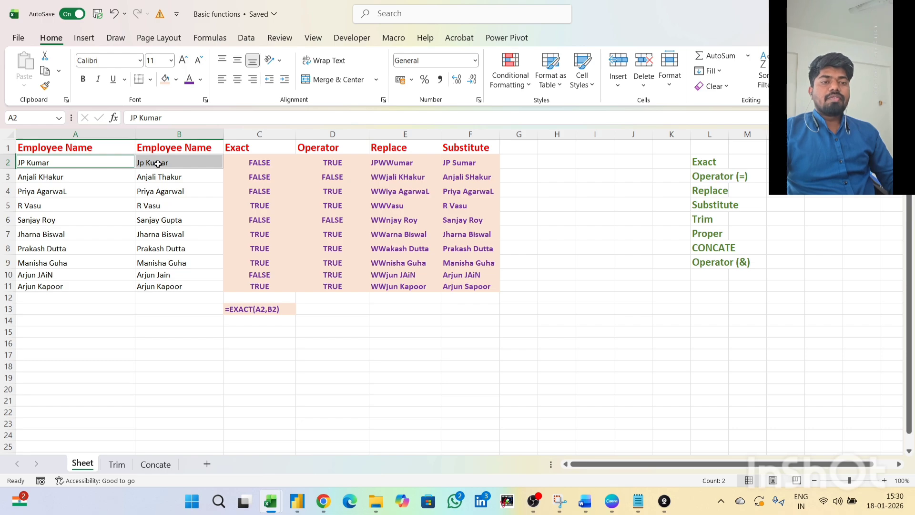
- Examine the EXACT formulas in C2:C11 and compare them with the two employee names in row 2
left_click(262, 163)
left_click(273, 177)
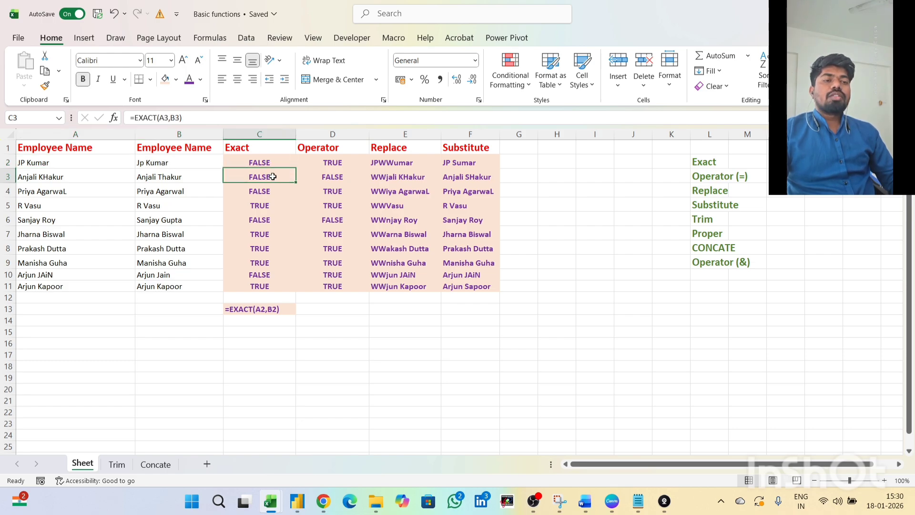
left_click(269, 191)
left_click(263, 203)
left_click(260, 218)
left_click(251, 166)
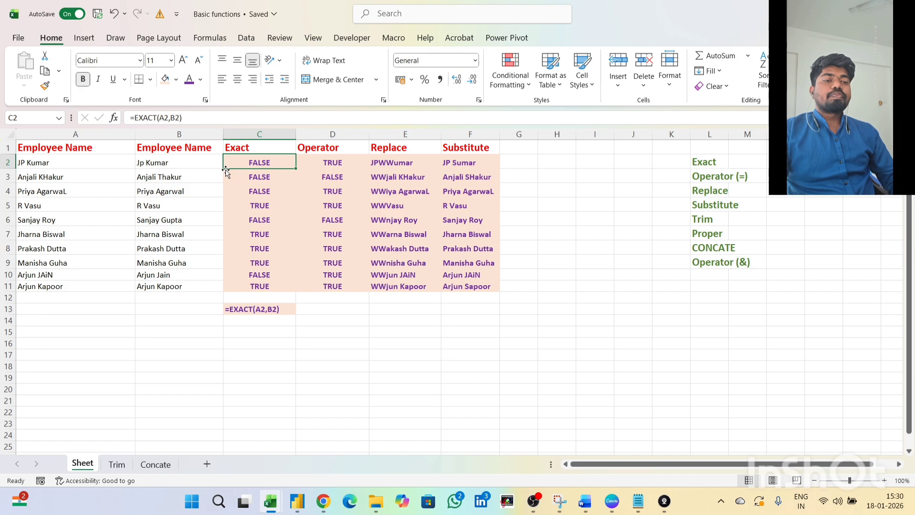
left_click(116, 162)
left_click(145, 162, "ctrl")
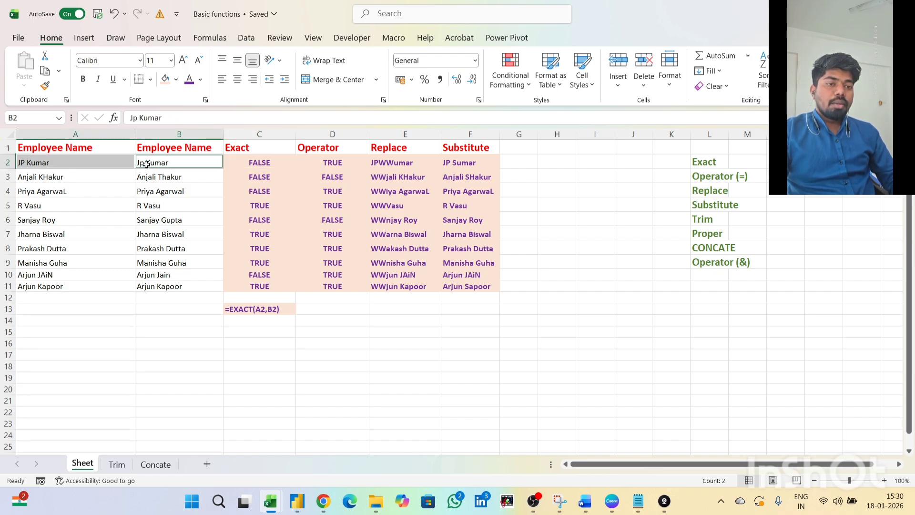
left_click(143, 163)
left_click(50, 163)
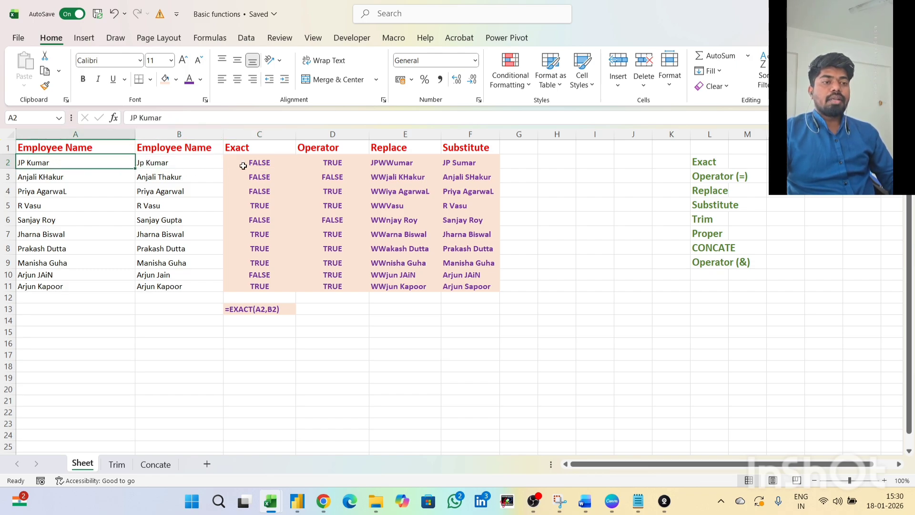
left_click(243, 165)
left_click(245, 148)
left_click_drag(251, 161, 260, 286)
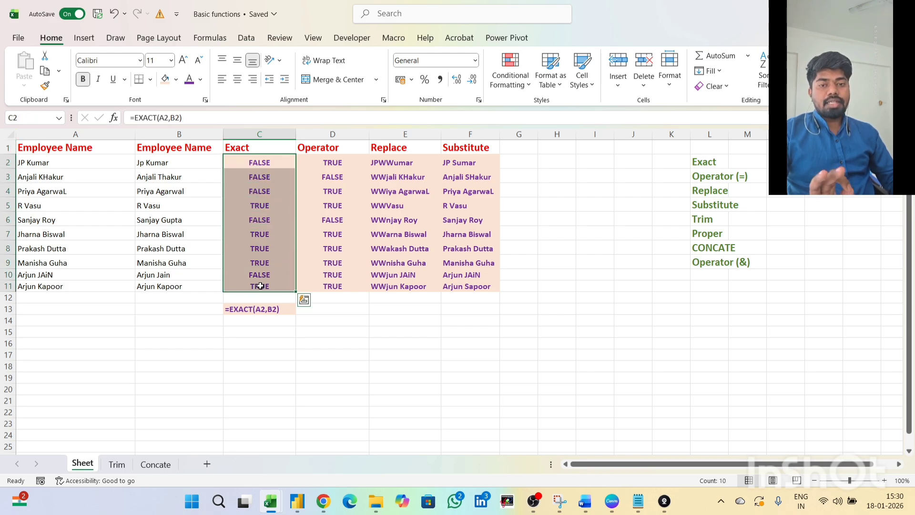
- Compare the =A2=B2 operator formula in D2 with the row 2 names and the EXACT formula in C2
left_click(345, 164)
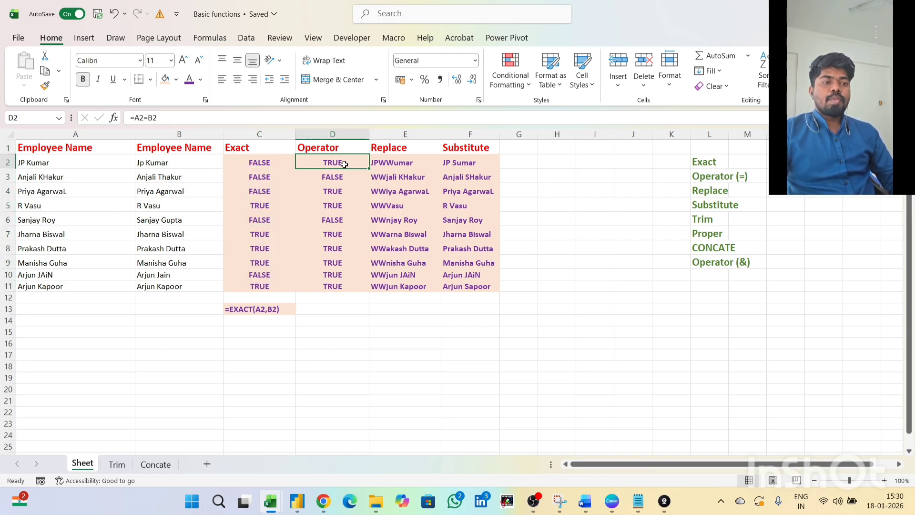
left_click(83, 163)
left_click(156, 160, "ctrl")
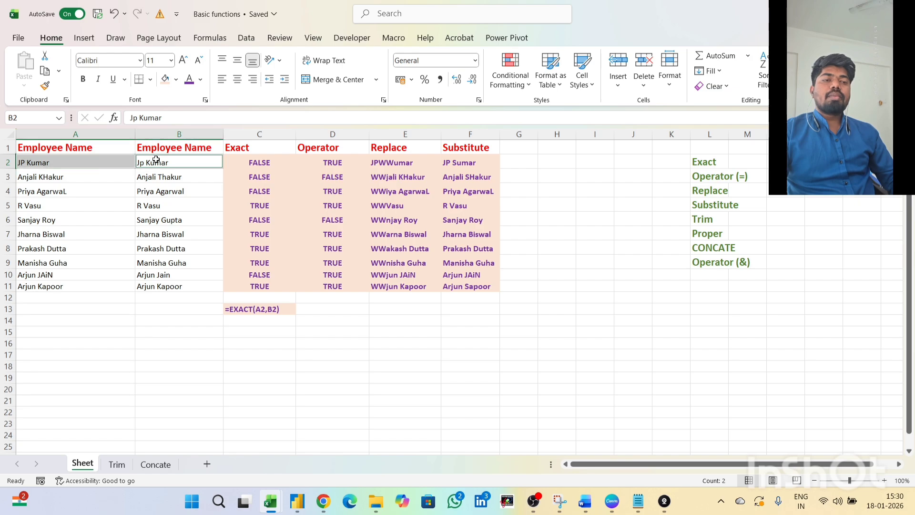
left_click(314, 162)
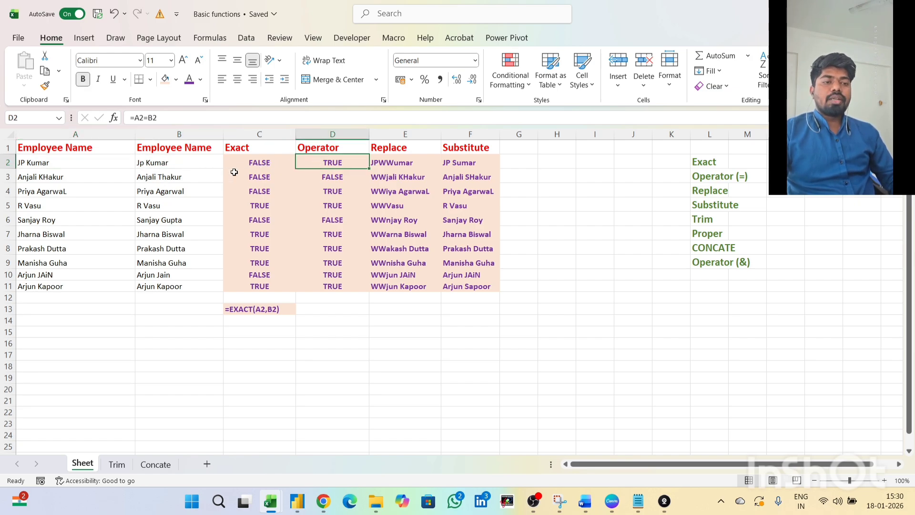
left_click(266, 161)
left_click(321, 163)
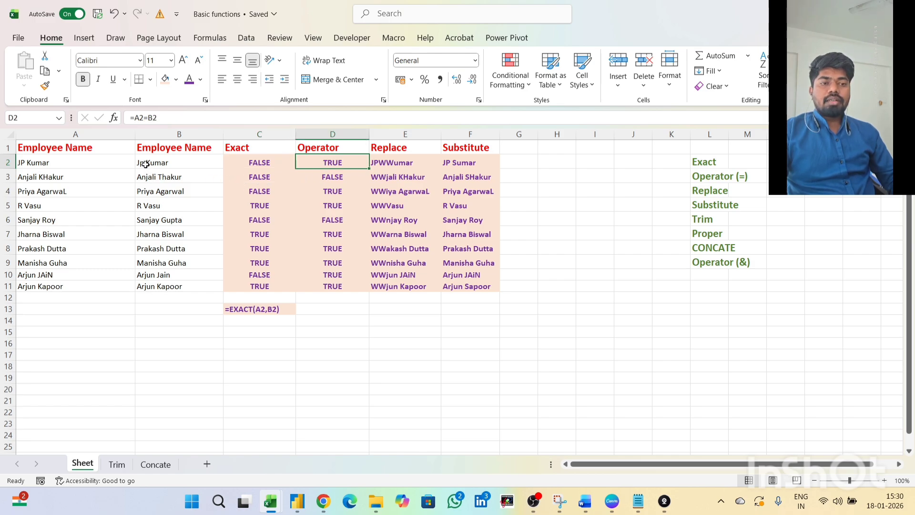
left_click(54, 163)
left_click(150, 164, "ctrl")
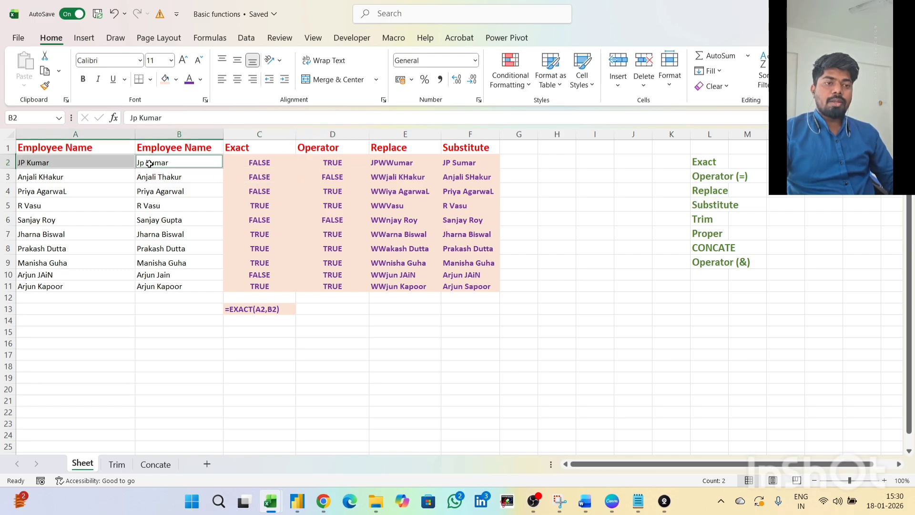
left_click(333, 164)
- Review the REPLACE formulas in E2 and E3, checking E2 against the original name in A2
left_click(388, 163)
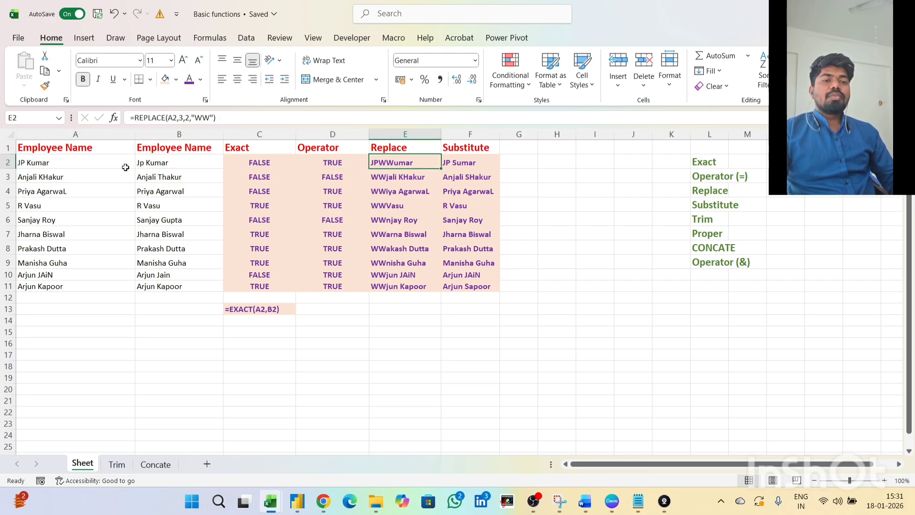
left_click(48, 164)
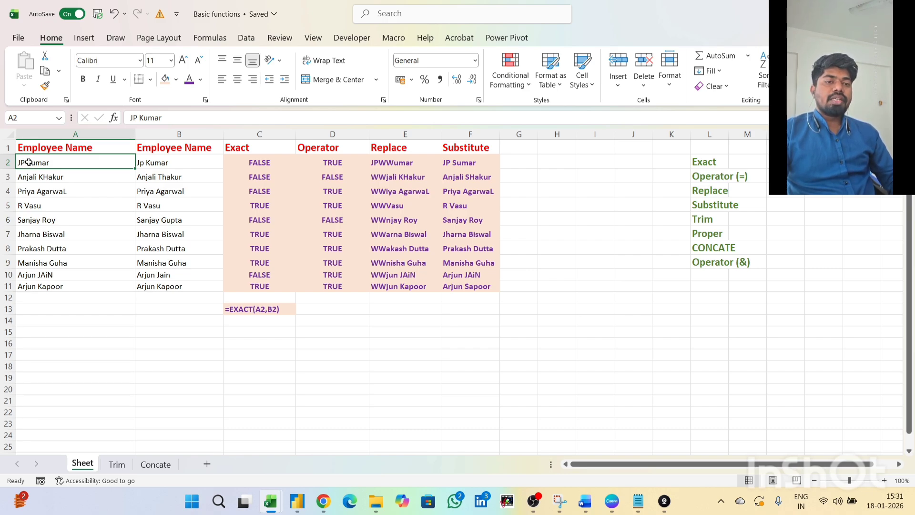
left_click(390, 163)
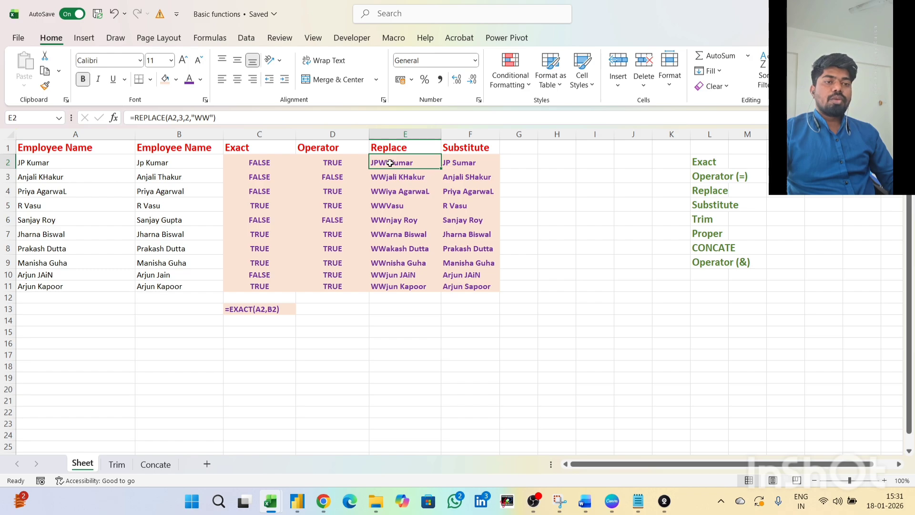
left_click(391, 177)
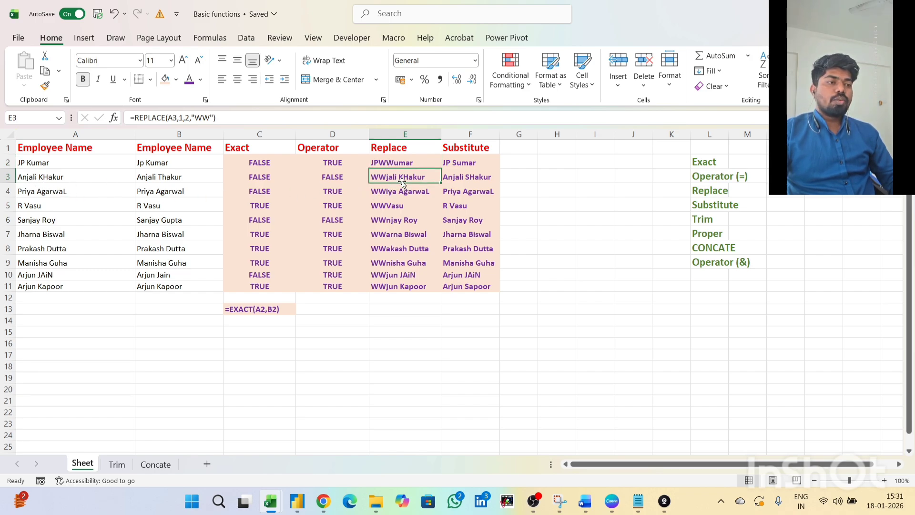
- Try adding a lowercase k to the first name in A4 and refilling the F2 SUBSTITUTE formula down to row 5
left_click(466, 162)
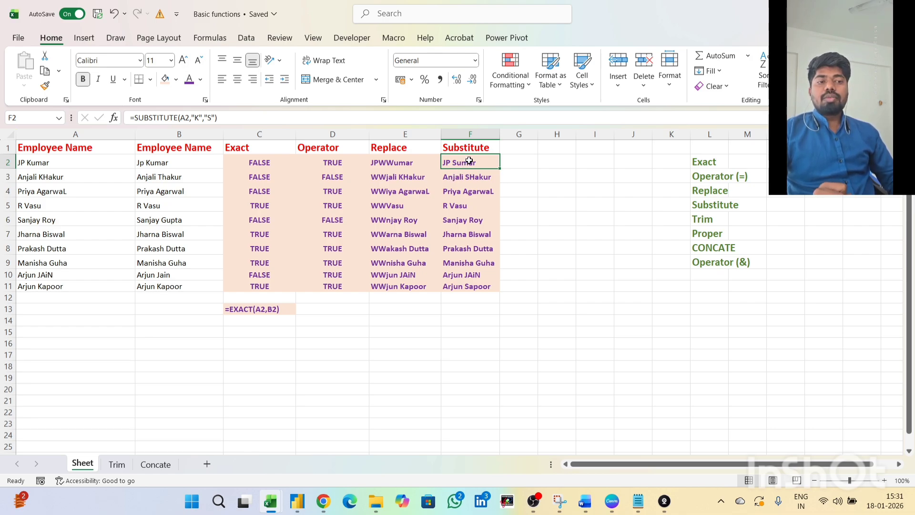
left_click(36, 164)
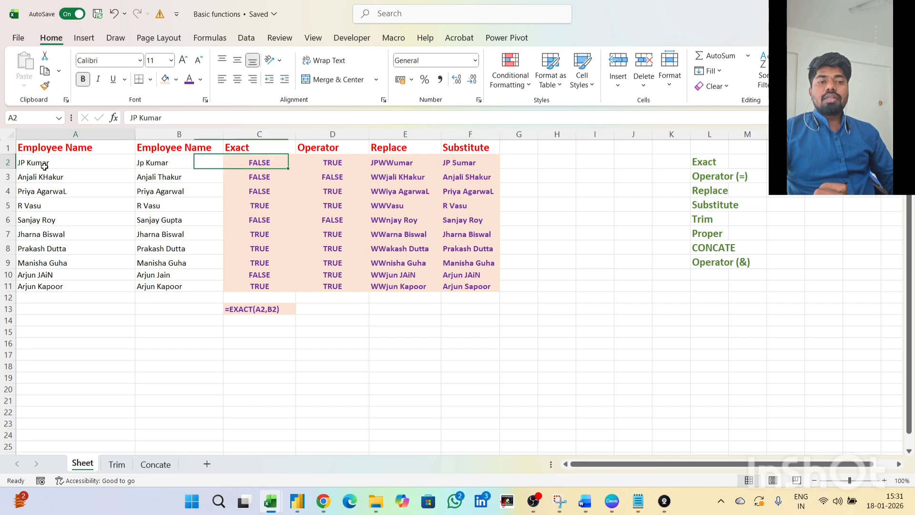
double_click(33, 164)
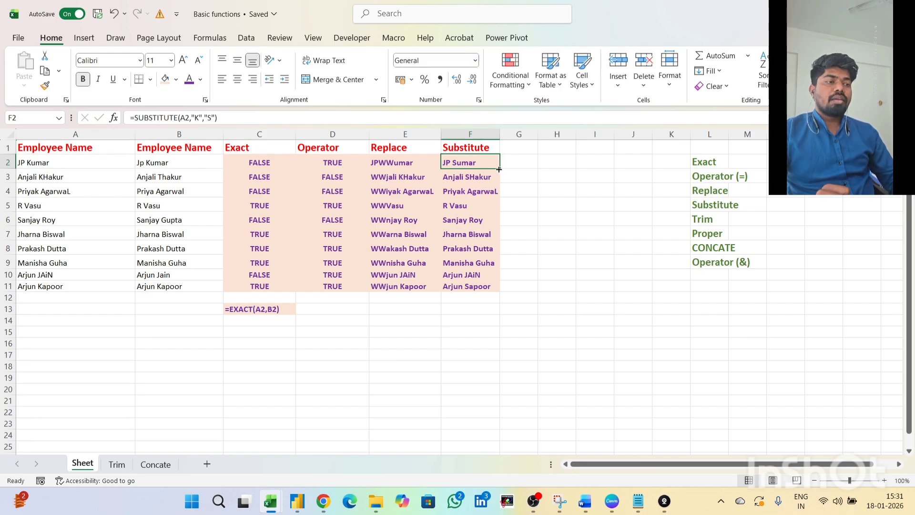
left_click_drag(499, 169, 494, 205)
key("ctrl+z")
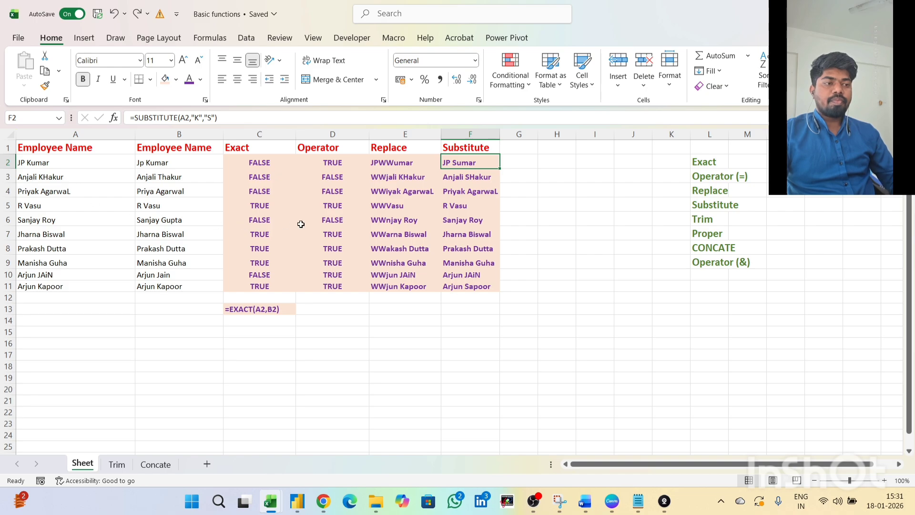
- Compare the names in A2 and A3 with the SUBSTITUTE formula in F3
left_click(46, 165)
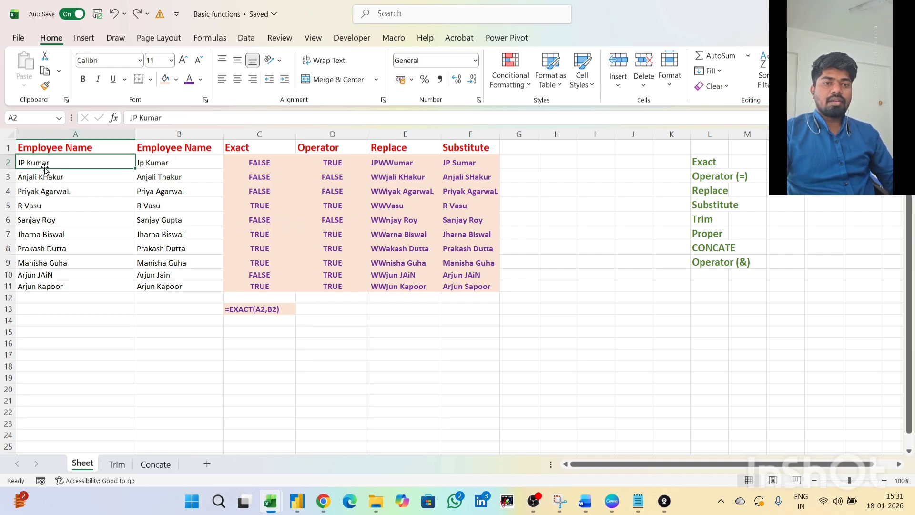
left_click(42, 176)
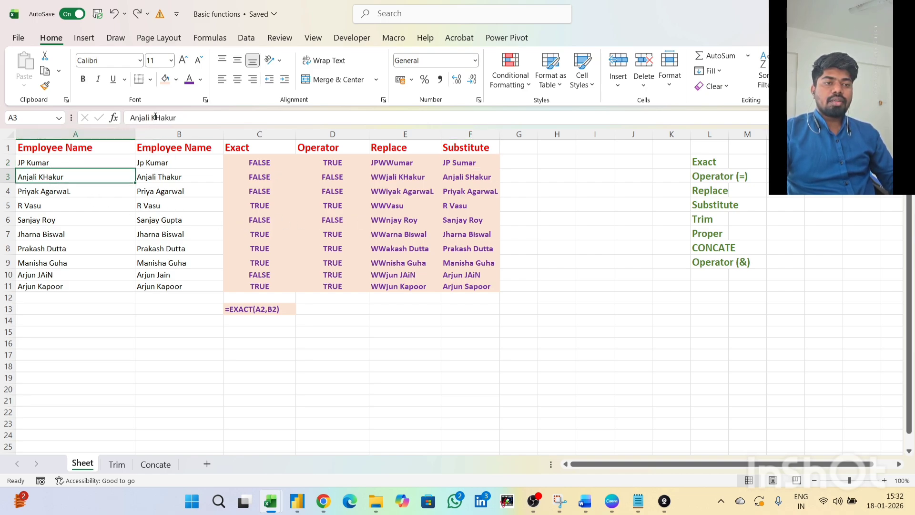
left_click(443, 176)
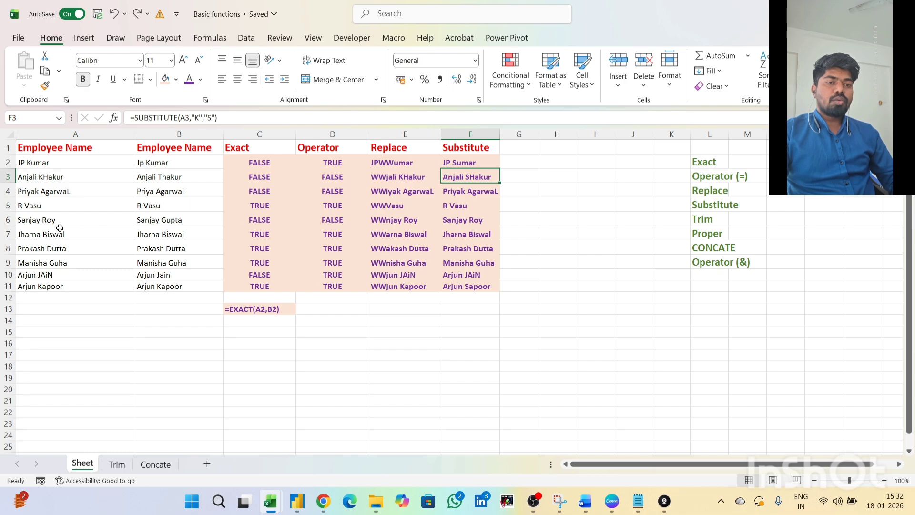
- Replace the lowercase k in the A4 employee name with a capital K and check the SUBSTITUTE formula in F4
left_click(30, 193)
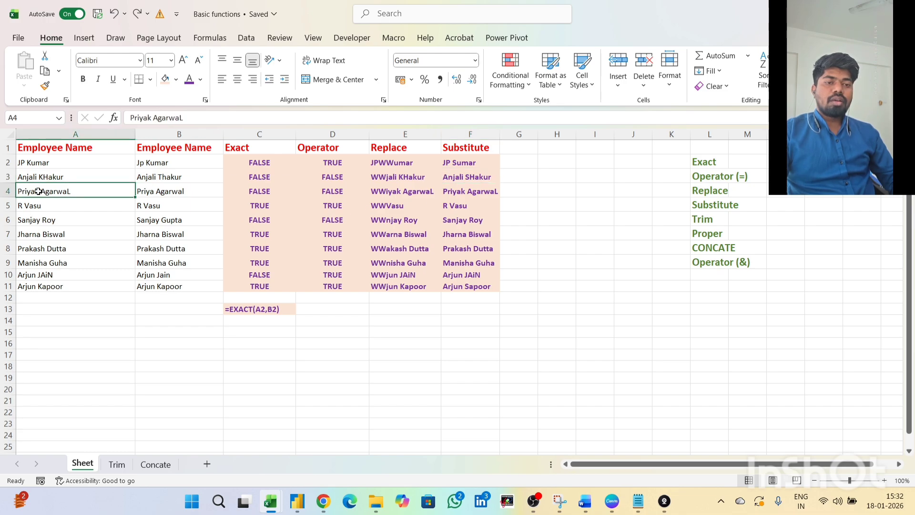
double_click(38, 191)
key("Delete")
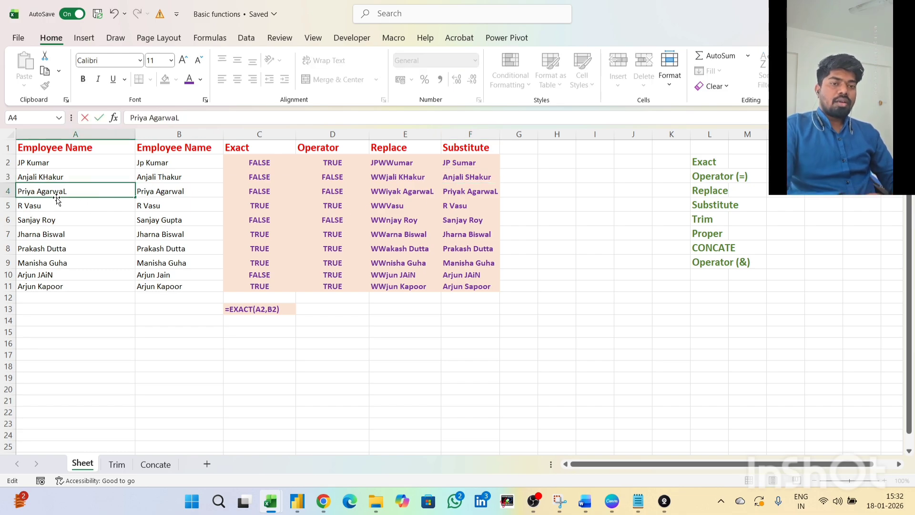
type("K")
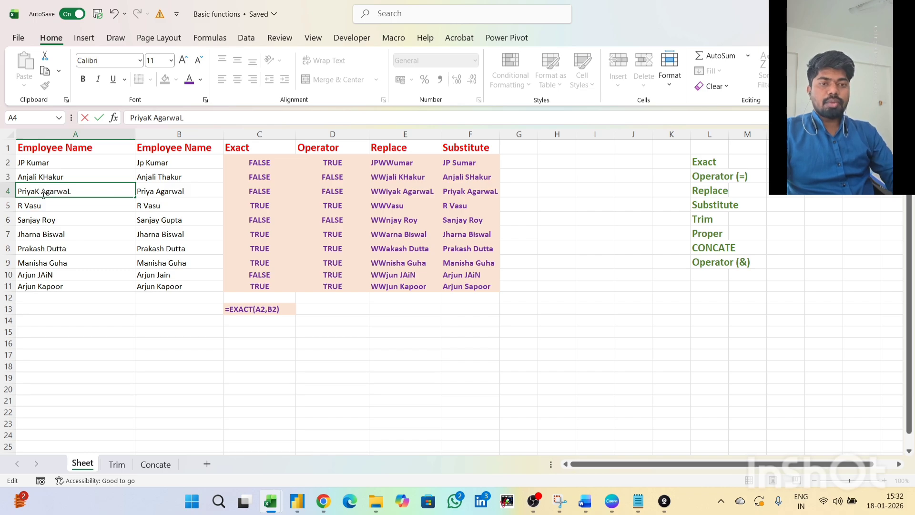
key("Return")
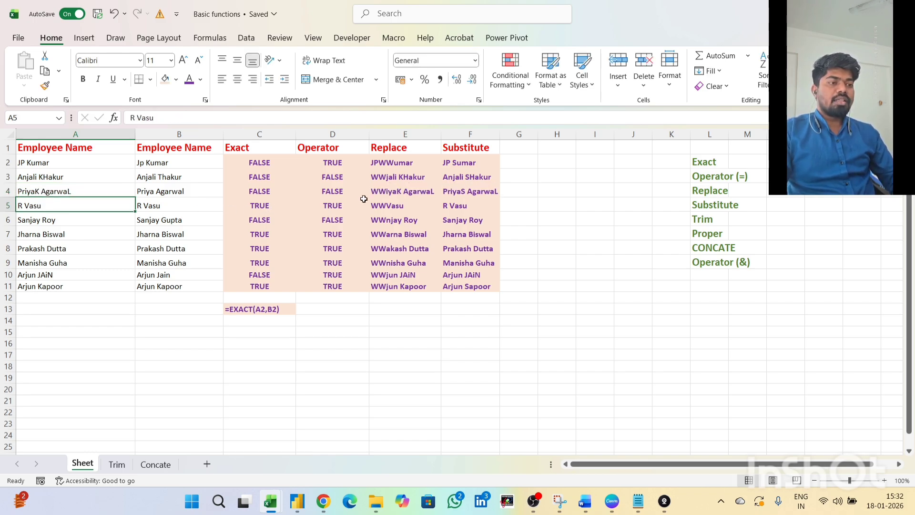
left_click(438, 193)
left_click(454, 193)
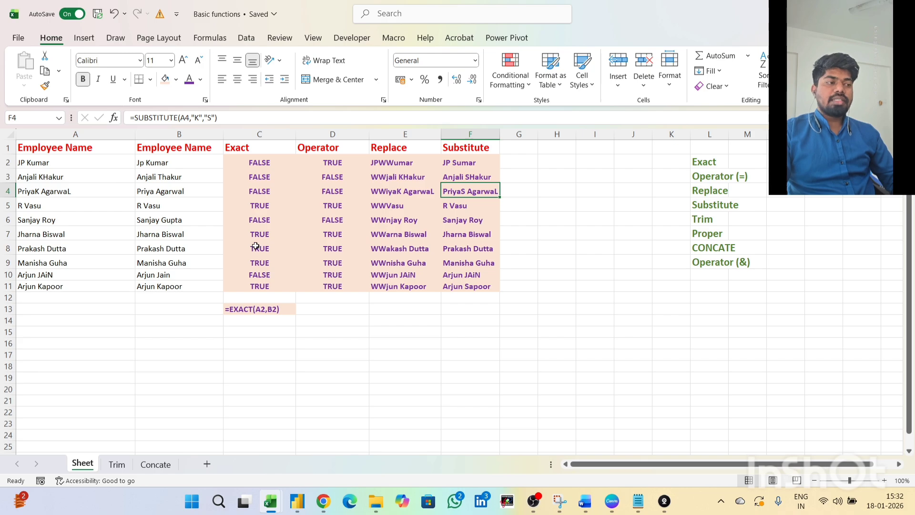
- Switch to the Trim sheet and review the TRIM column D2:D11 against the unevenly spaced employee names
left_click(114, 464)
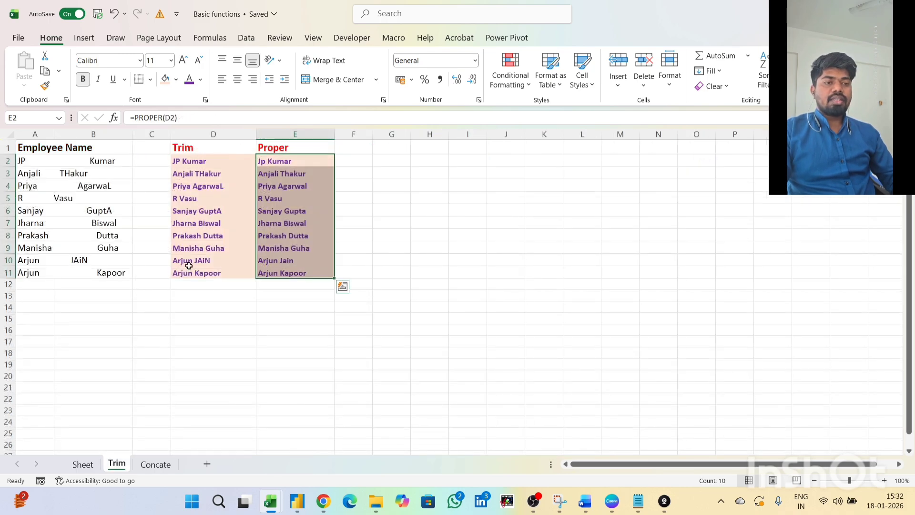
left_click(193, 174)
left_click_drag(45, 160, 98, 161)
left_click_drag(198, 162, 195, 274)
- Compare the PROPER formula in E2 with the trimmed name in D2
left_click(284, 162)
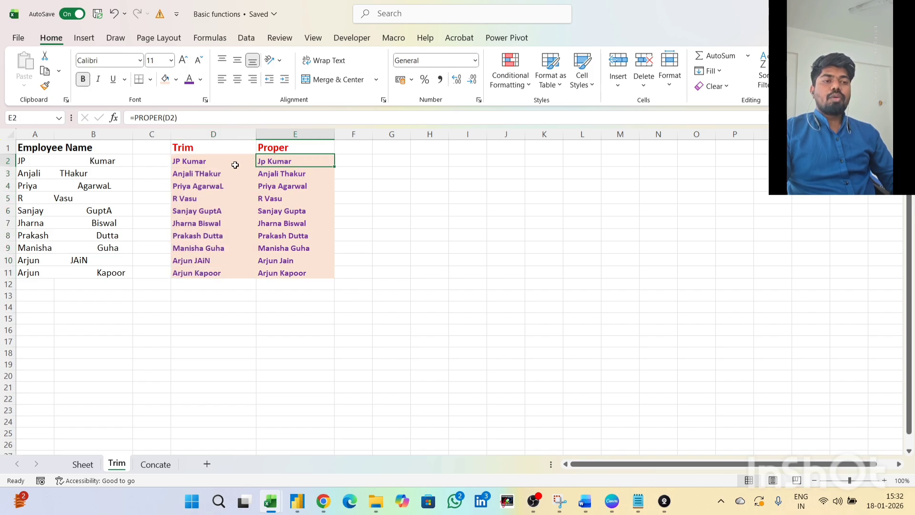
left_click(191, 161)
left_click(277, 163)
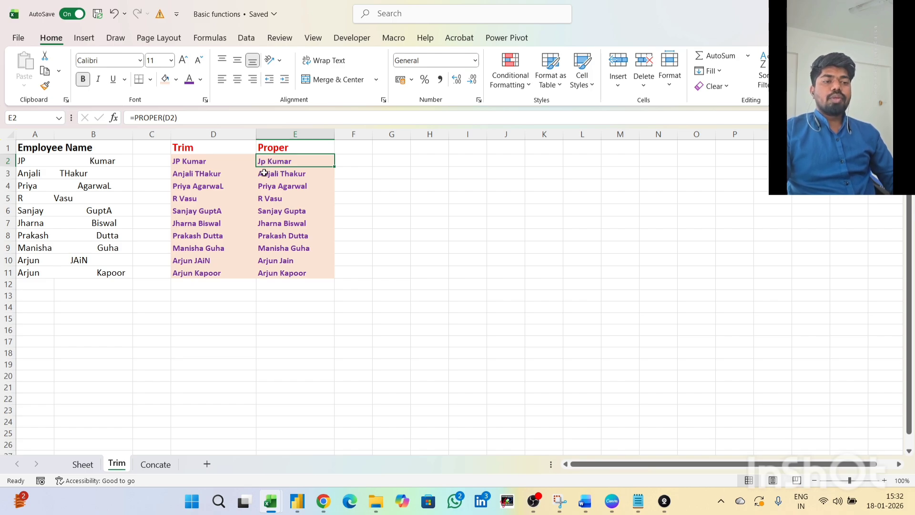
scroll(275, 211, "down", 1)
scroll(273, 219, "up", 1)
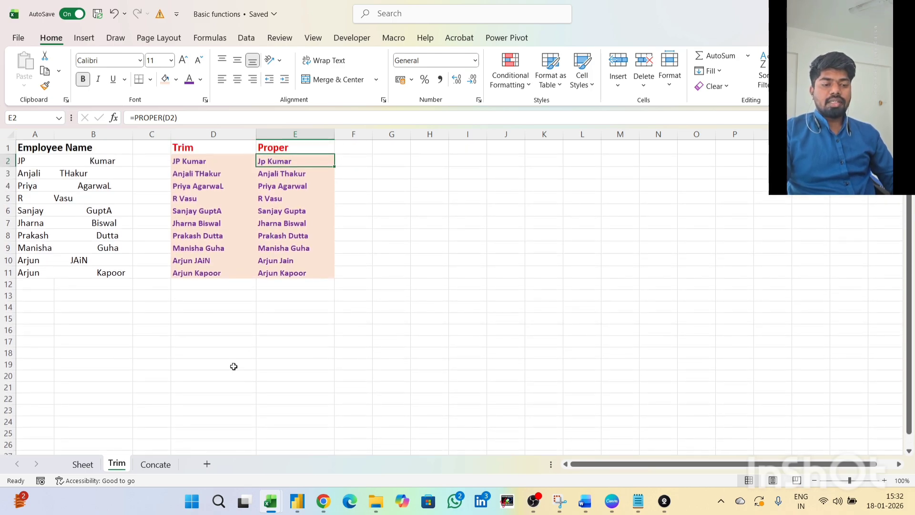
- Switch to the Concate sheet and review the D2 CONCAT formula against the first and last names in A2:B2
left_click(165, 464)
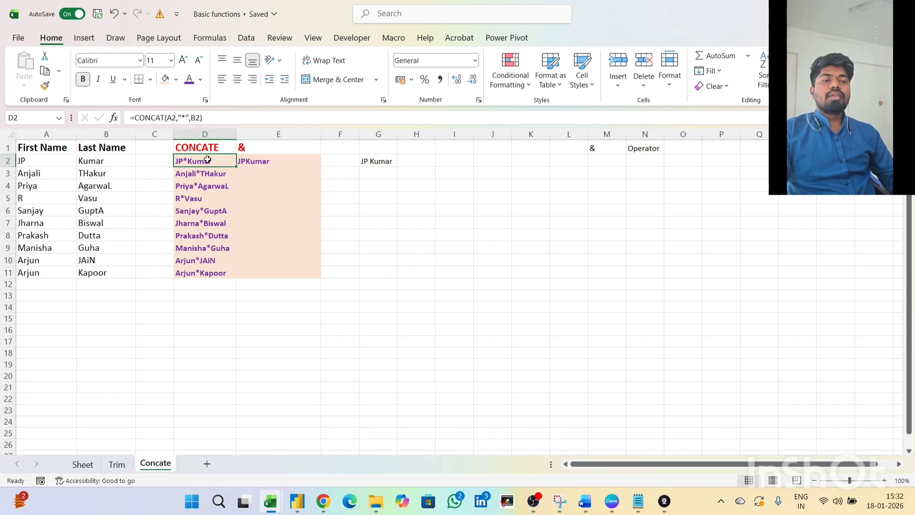
left_click(44, 160)
left_click(110, 161, "ctrl")
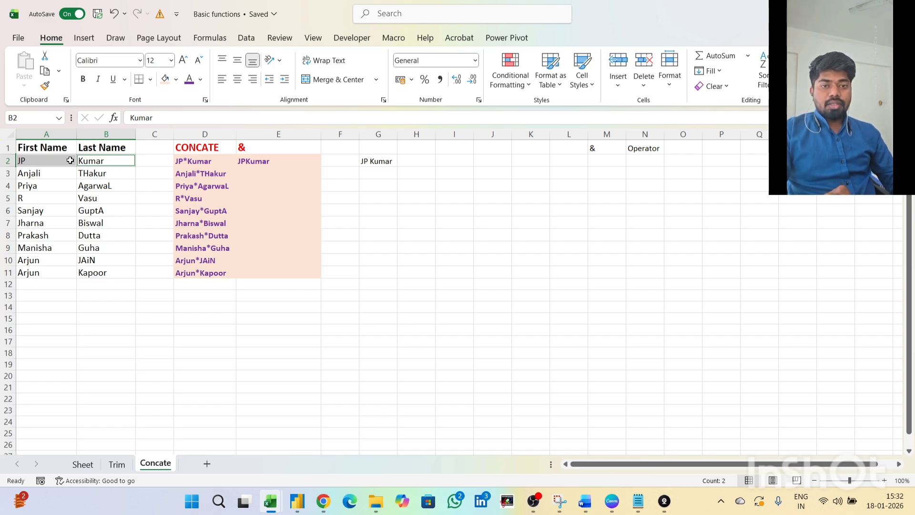
left_click(193, 162)
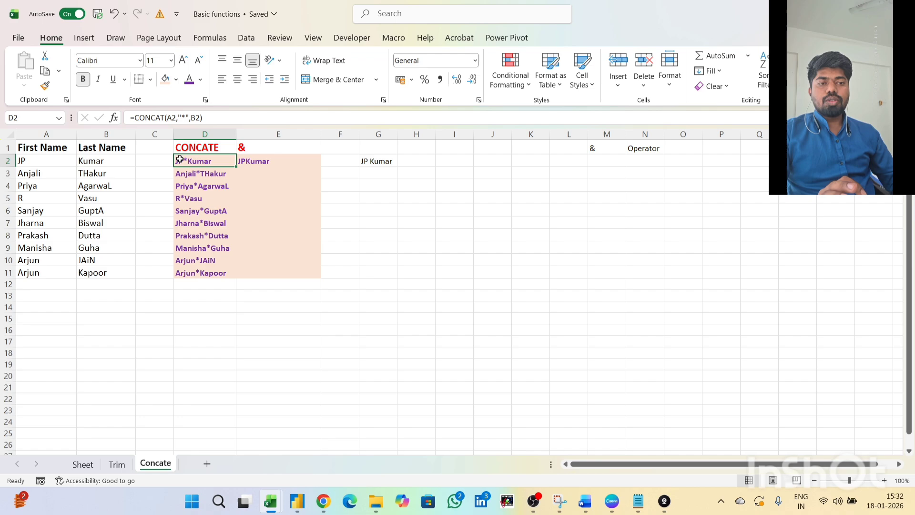
- Try "ss" instead of the asterisk as the separator in the D2 CONCAT formula, and undo the change
left_click(185, 118)
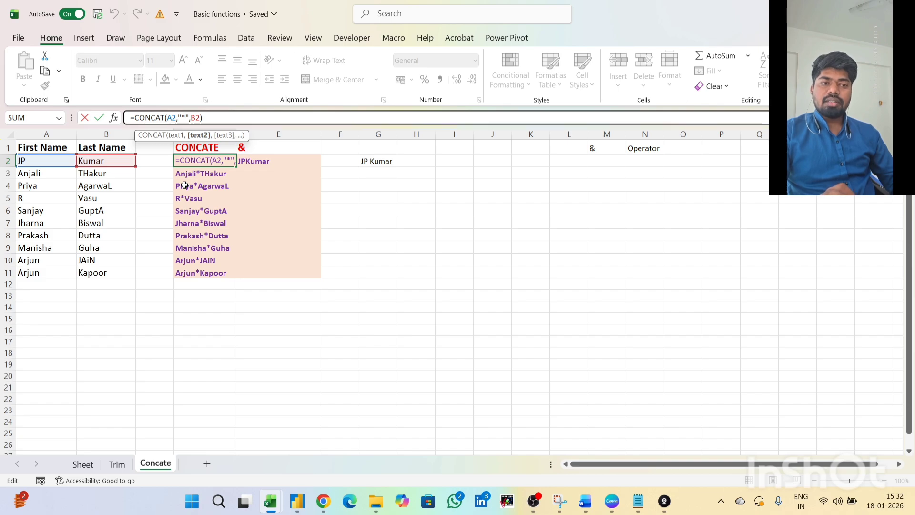
key("BackSpace")
type("ss")
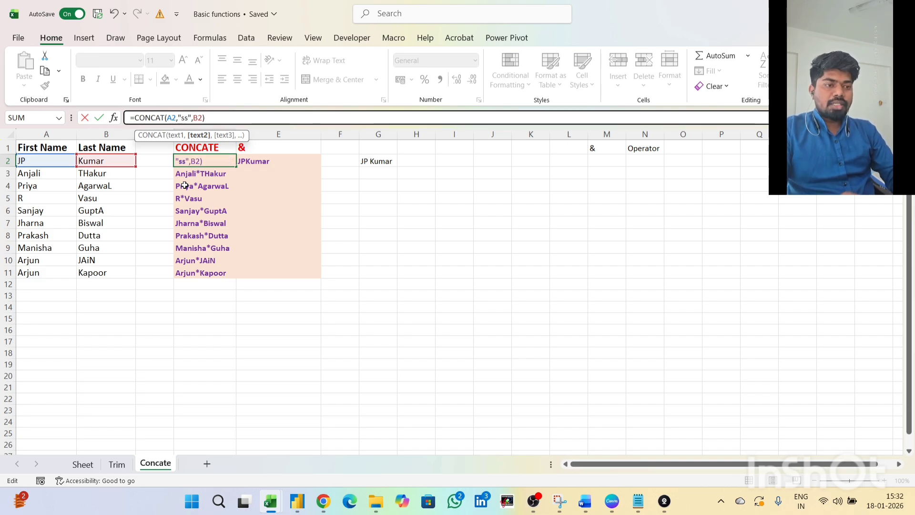
key("Return")
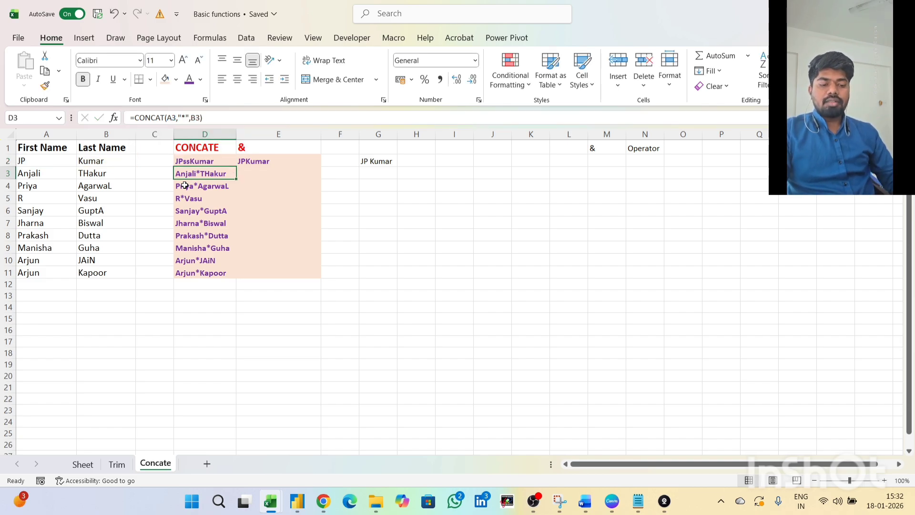
key("ctrl+z")
- Join the first and last names with the formula =A2&B2 in E2 and fill it down to E11
left_click(257, 162)
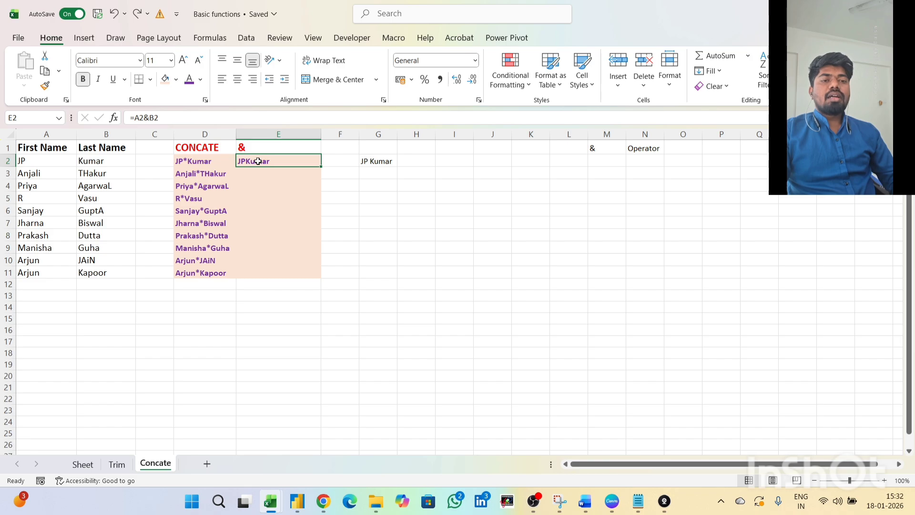
type("=")
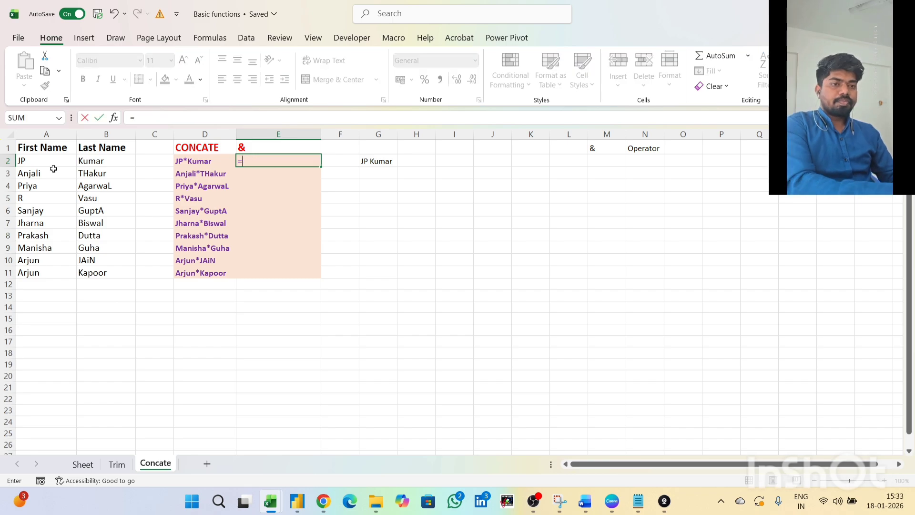
left_click(30, 159)
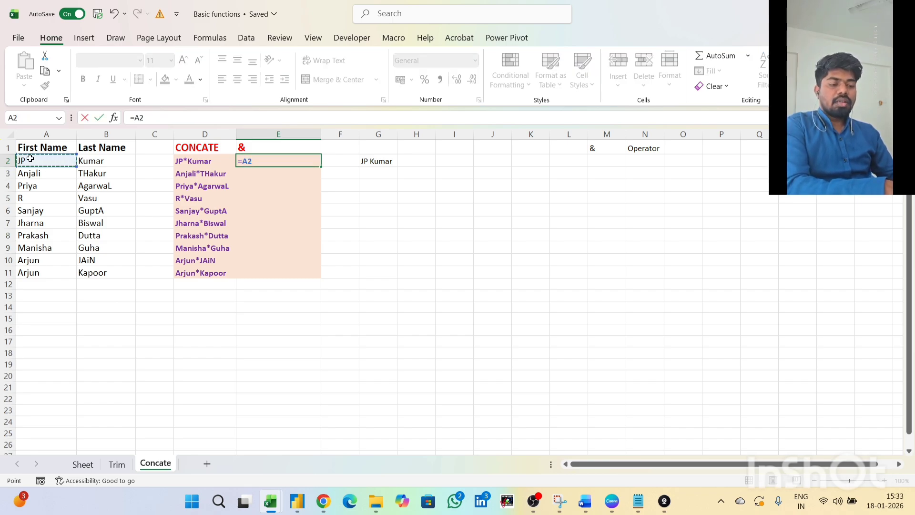
type("&")
left_click(81, 160)
key("Return")
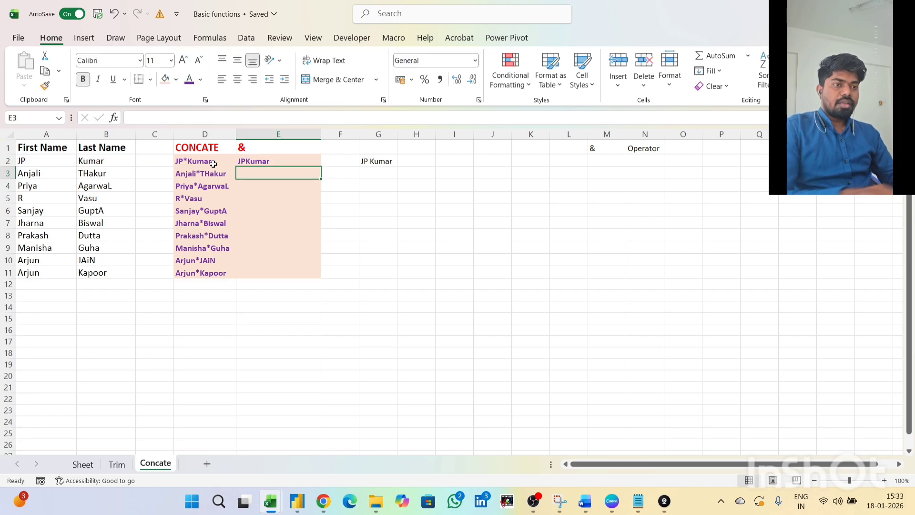
left_click(293, 165)
left_click_drag(322, 166, 312, 276)
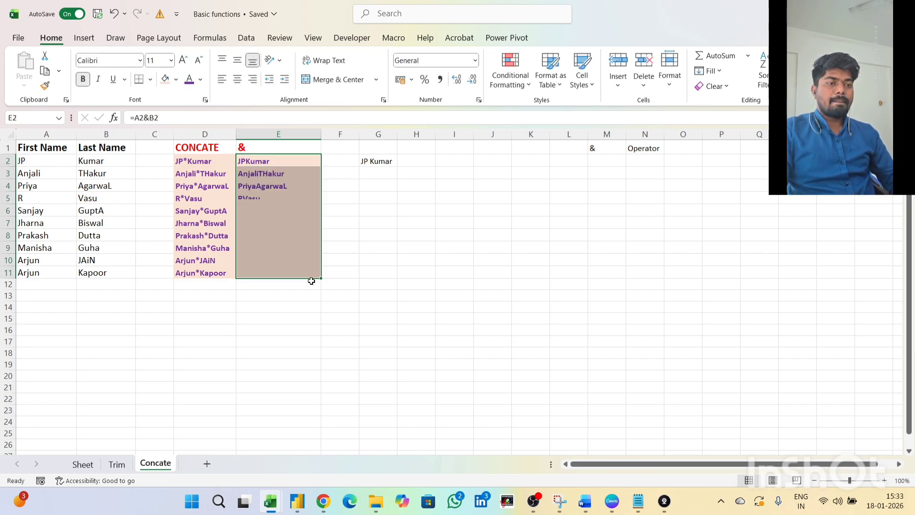